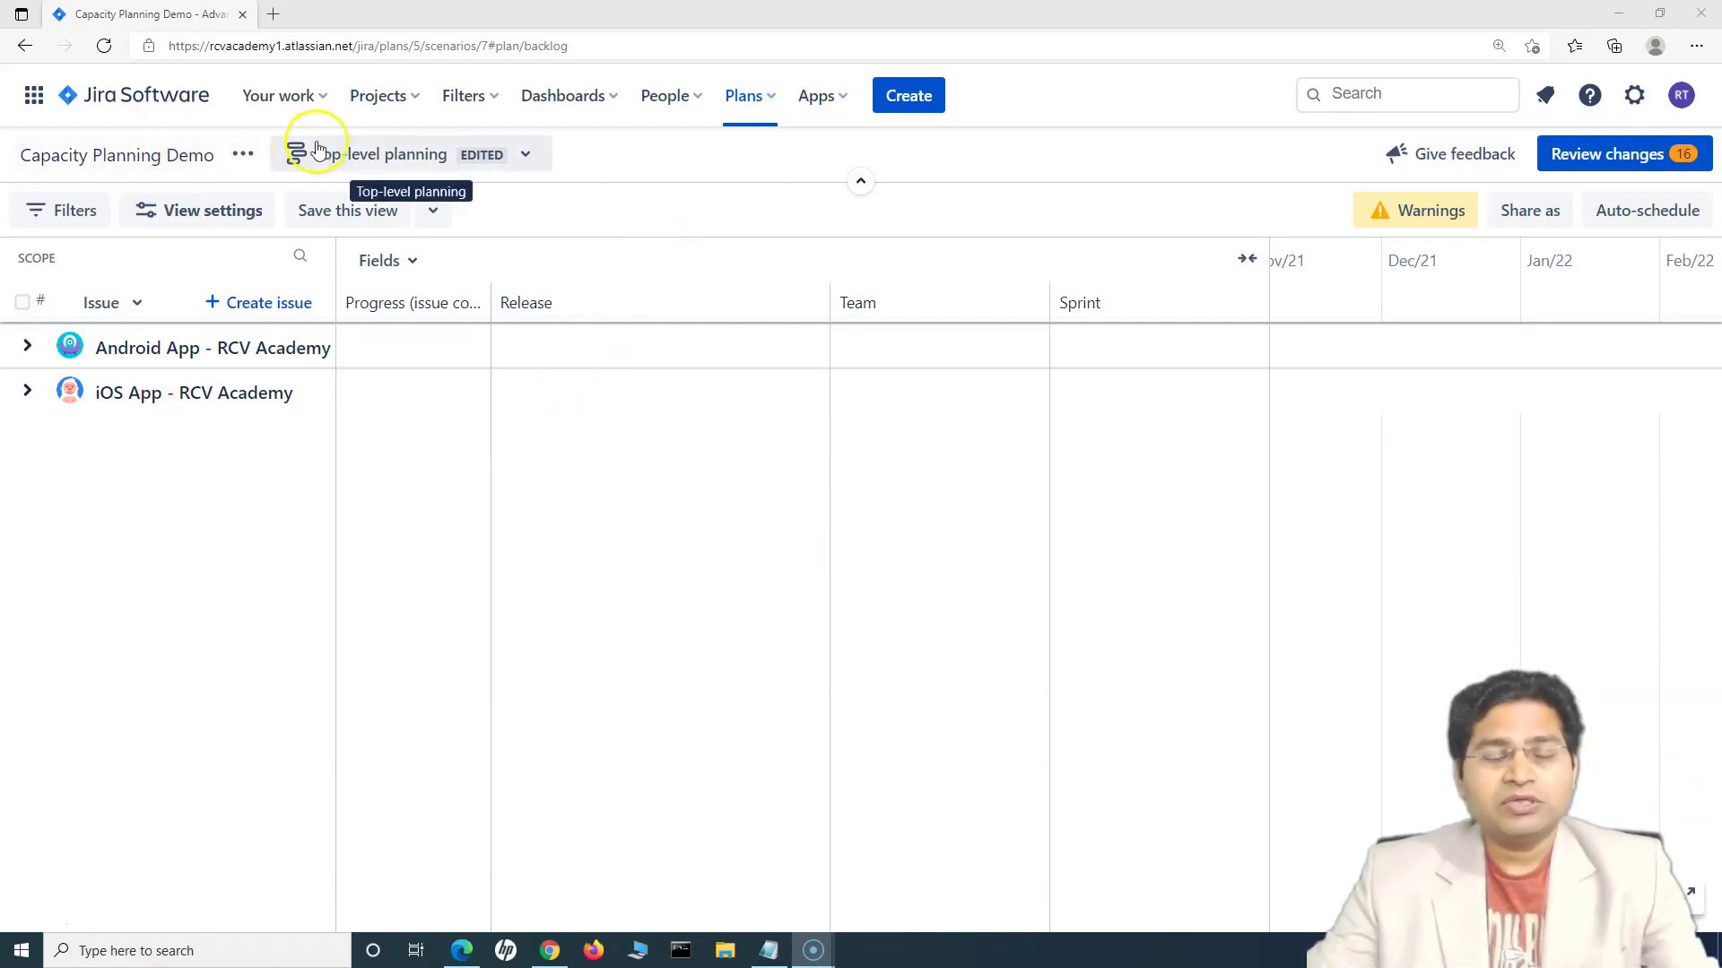
Switch the Capacity Planning Demo plan to its Releases page.
click(470, 155)
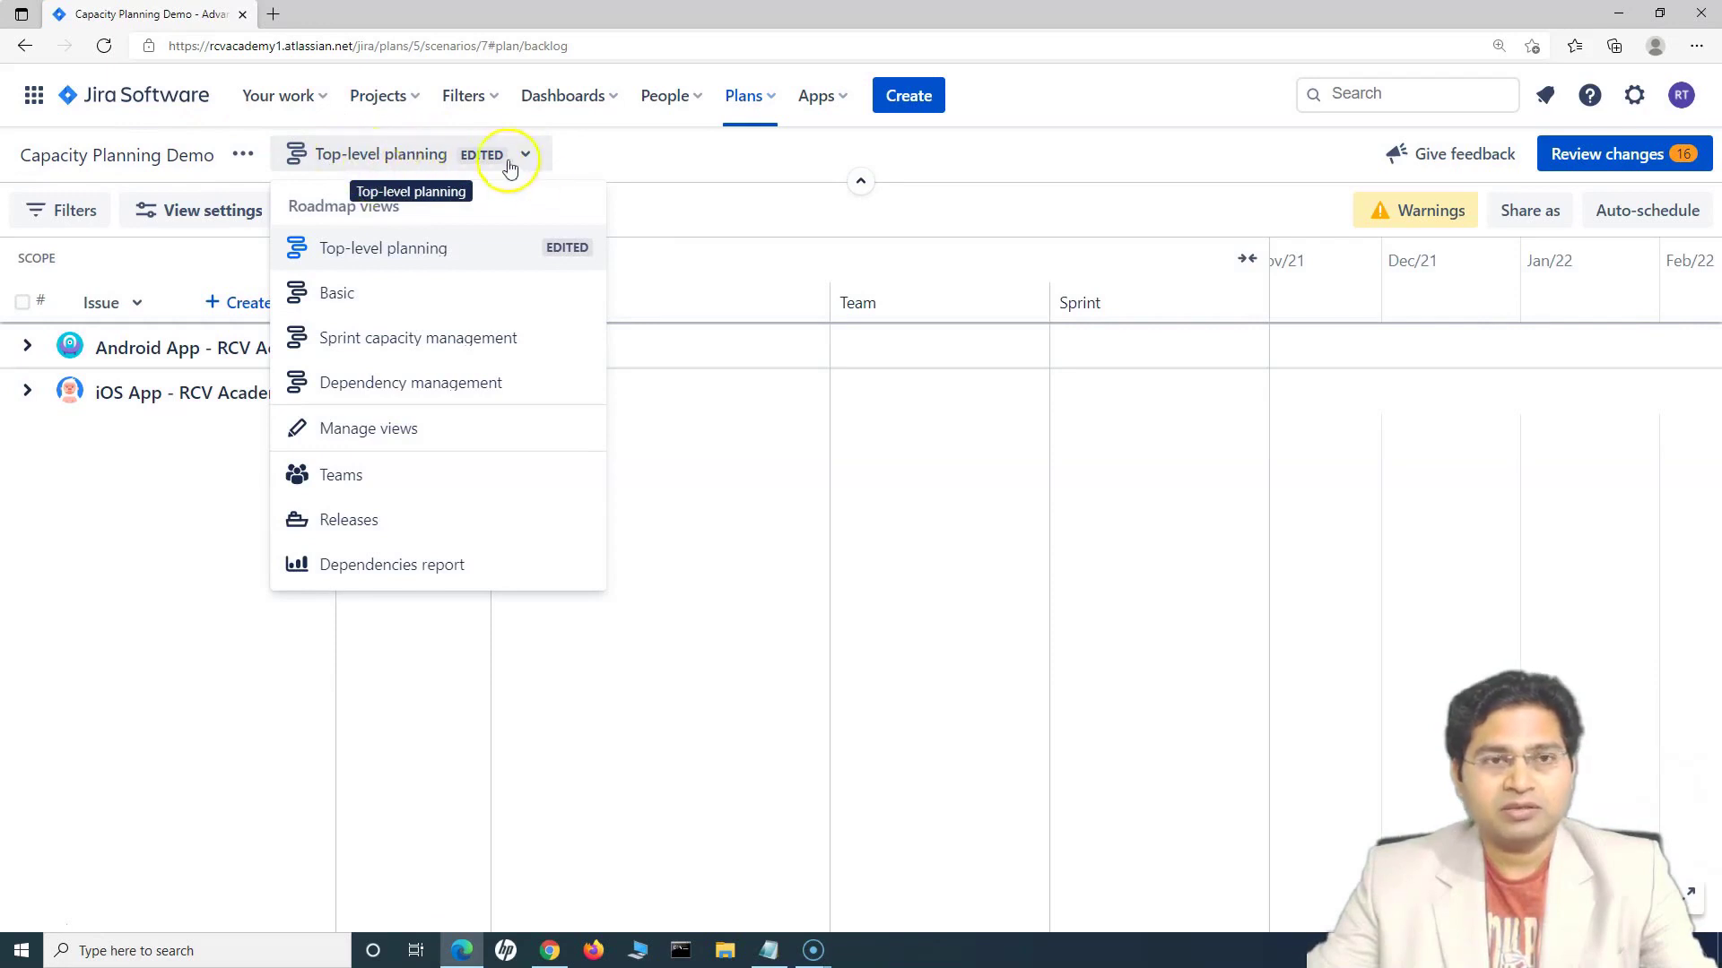
click(375, 538)
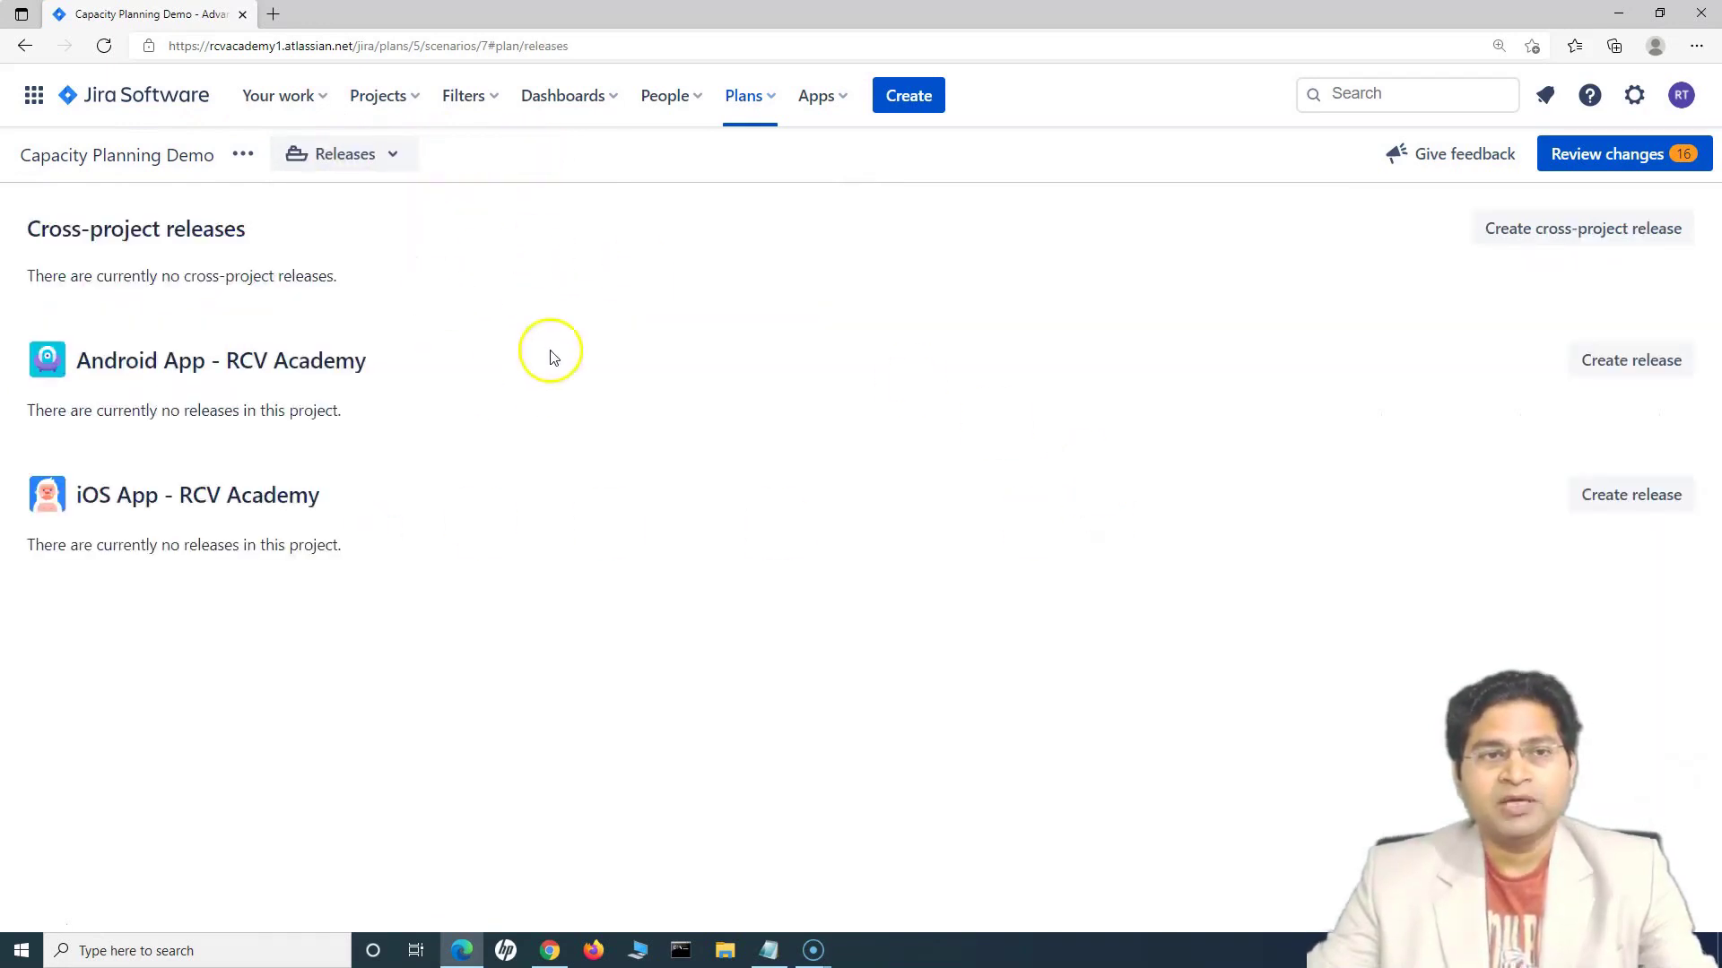
drag(175, 359, 77, 359)
click(389, 364)
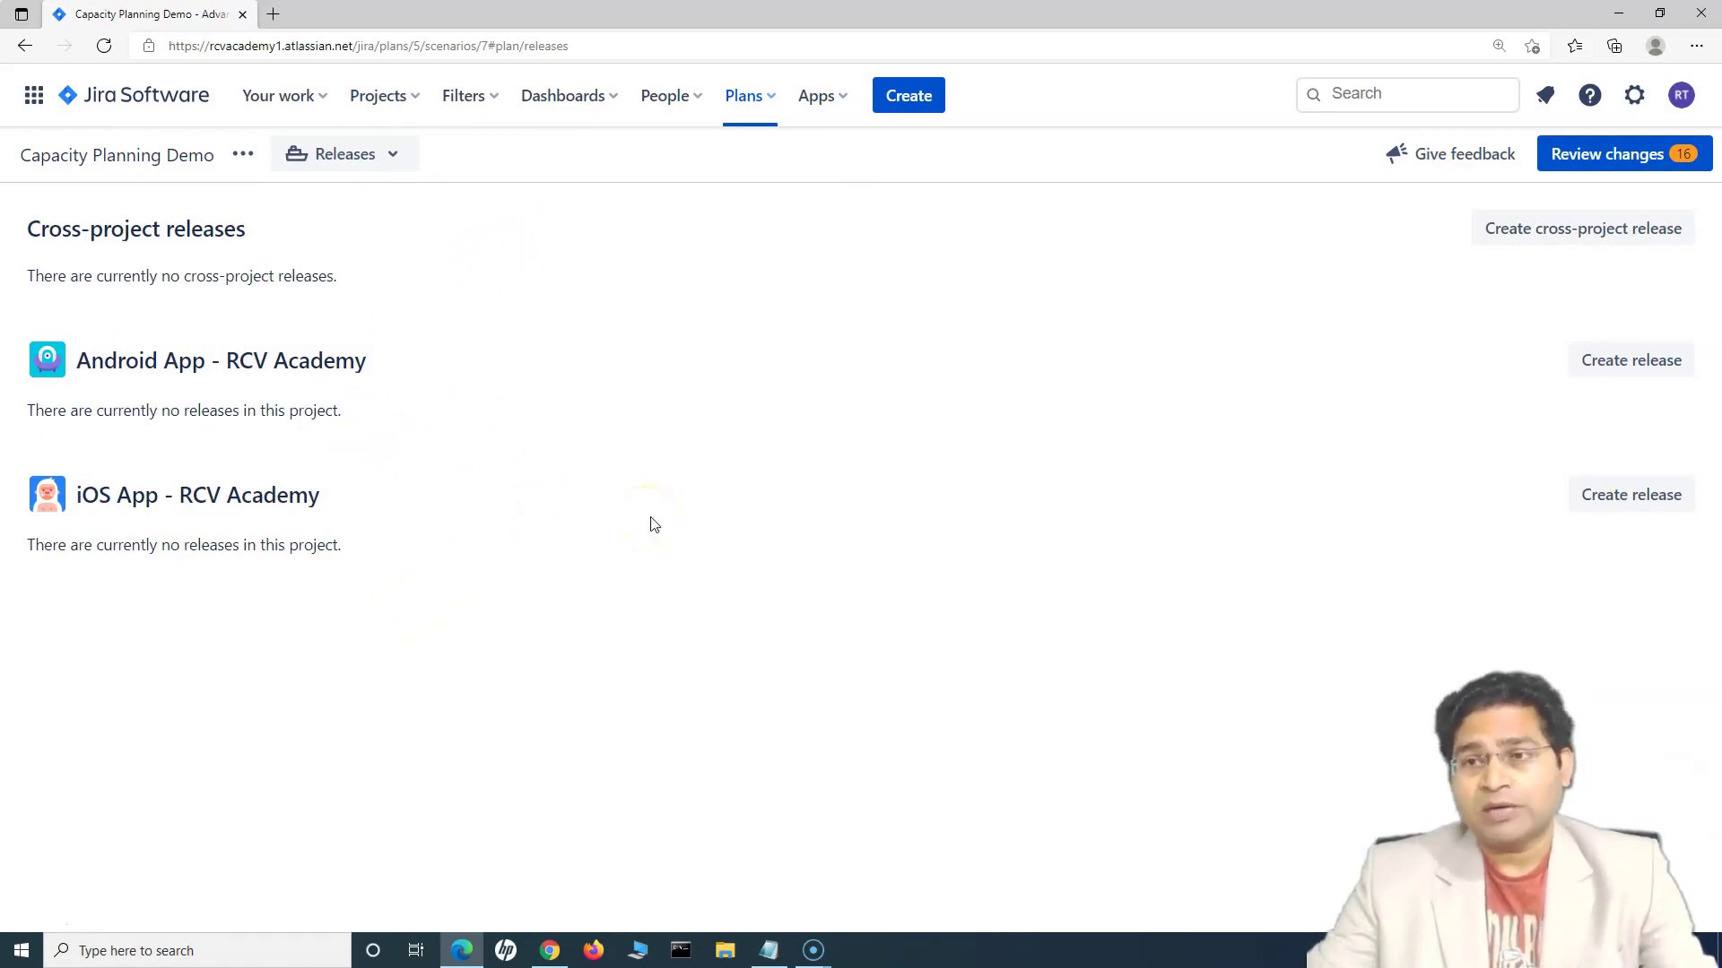
drag(142, 359, 307, 359)
click(422, 358)
triple_click(395, 358)
click(385, 358)
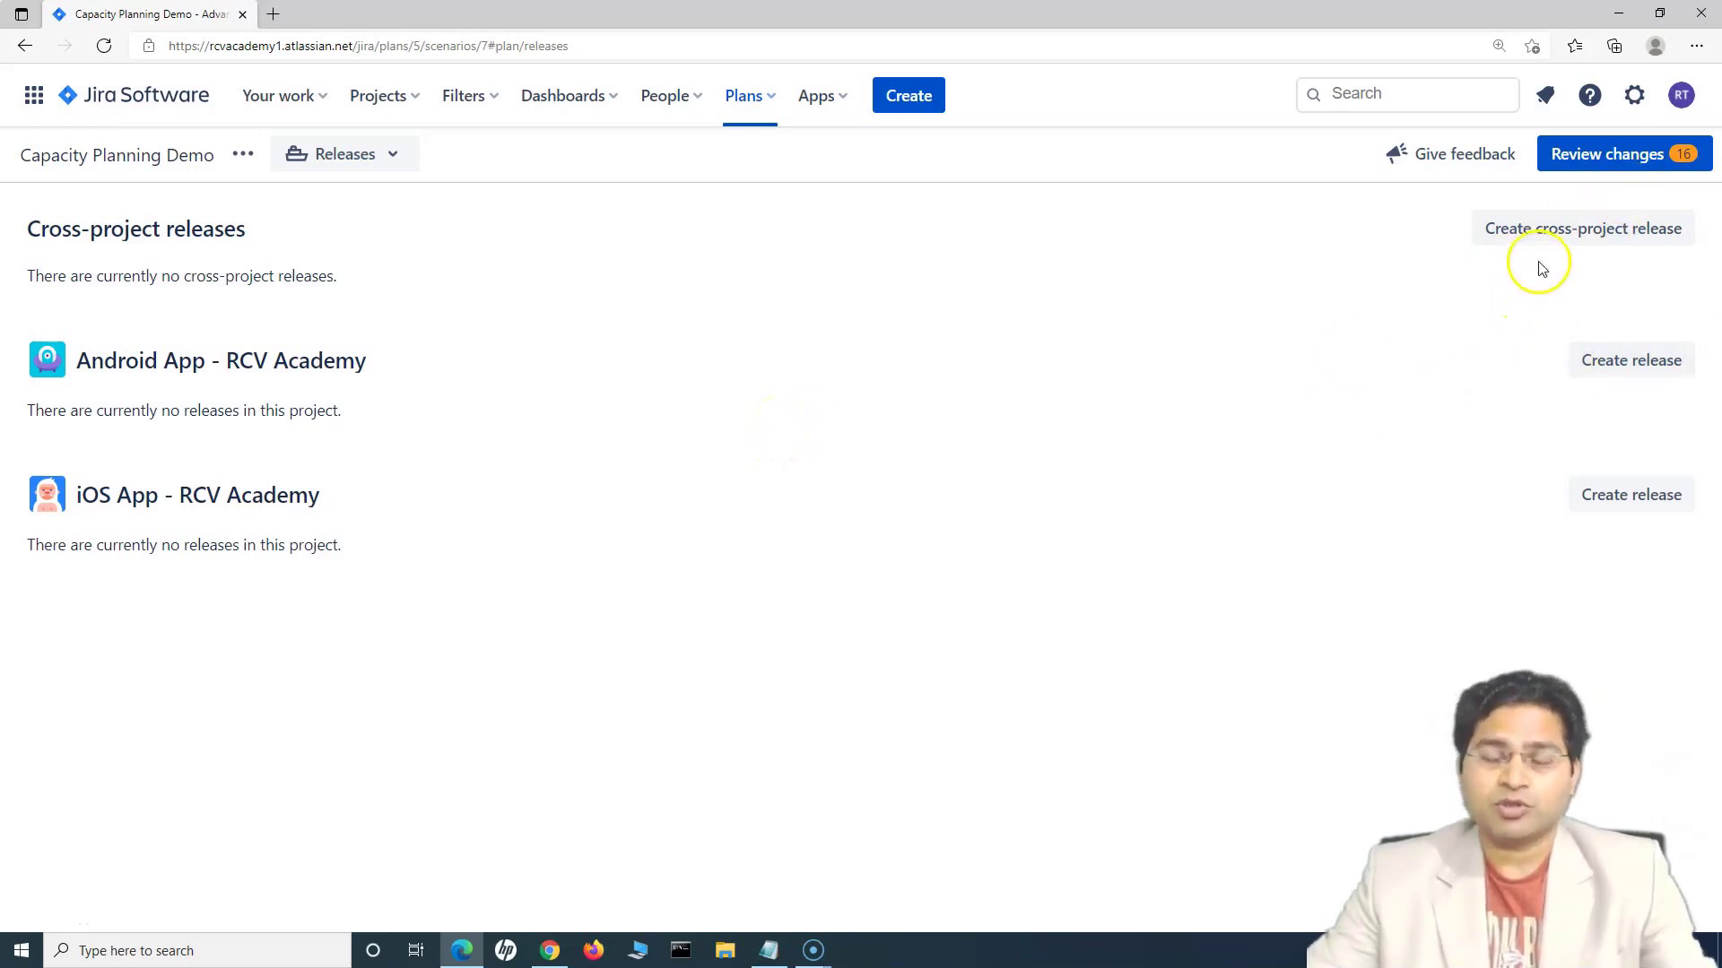
Start a new release for the Android App project with the name and description "Android Release 1".
click(1648, 368)
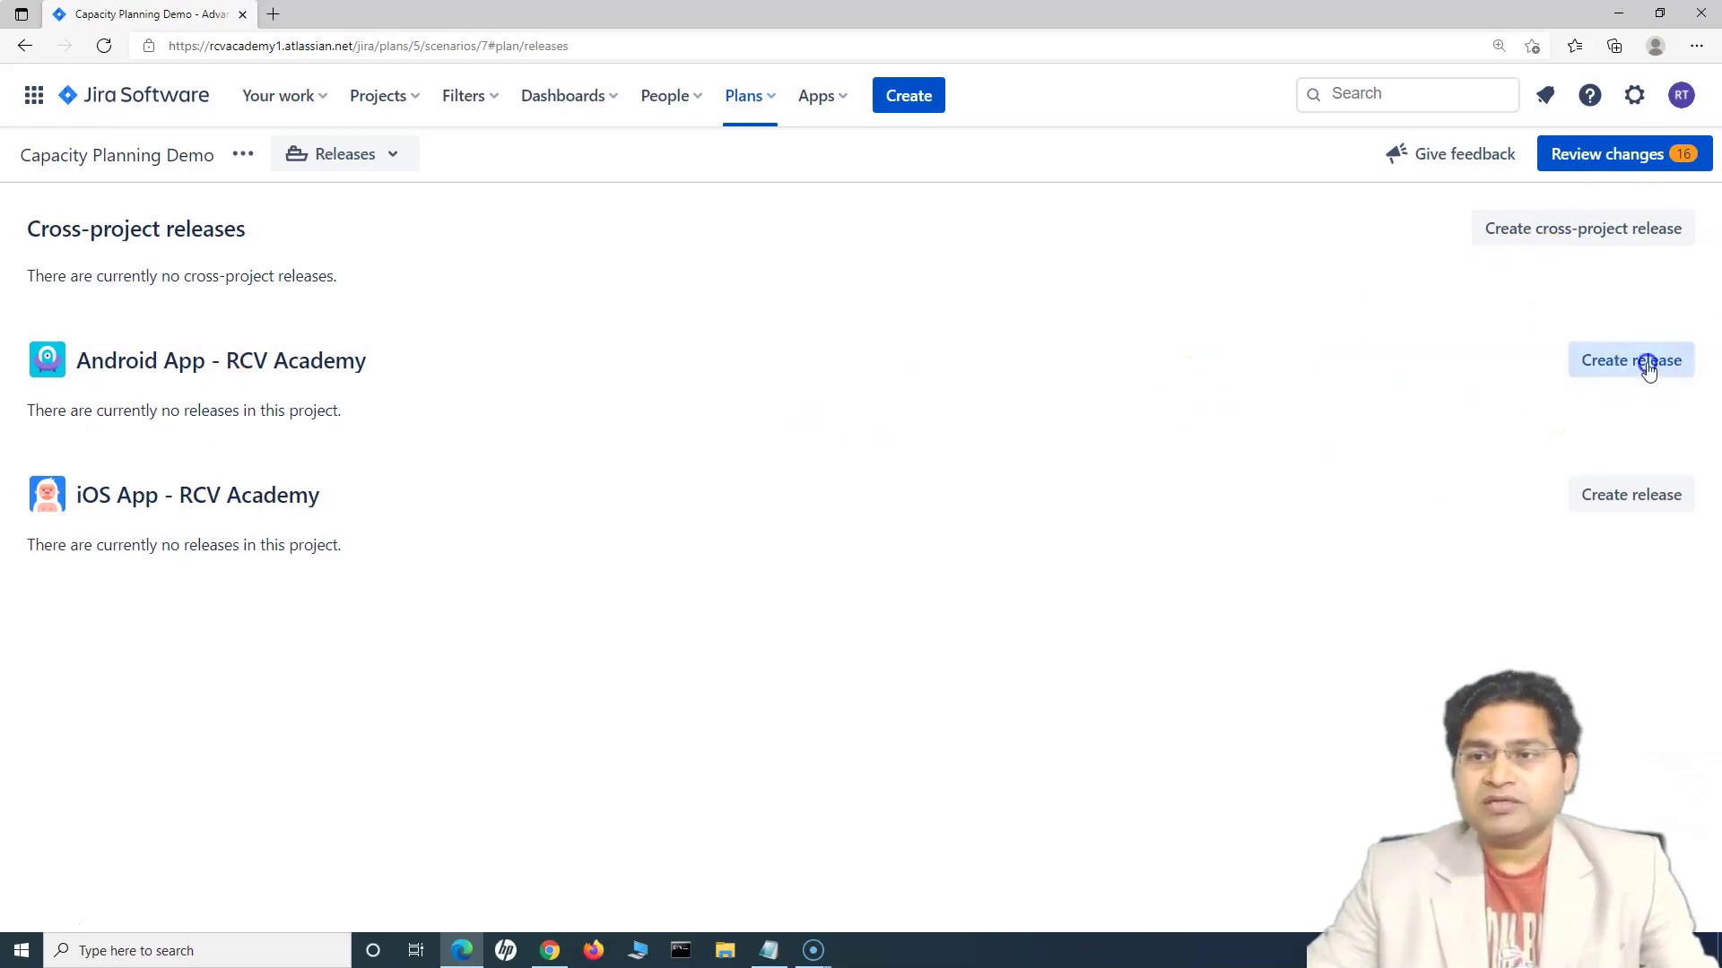
click(664, 266)
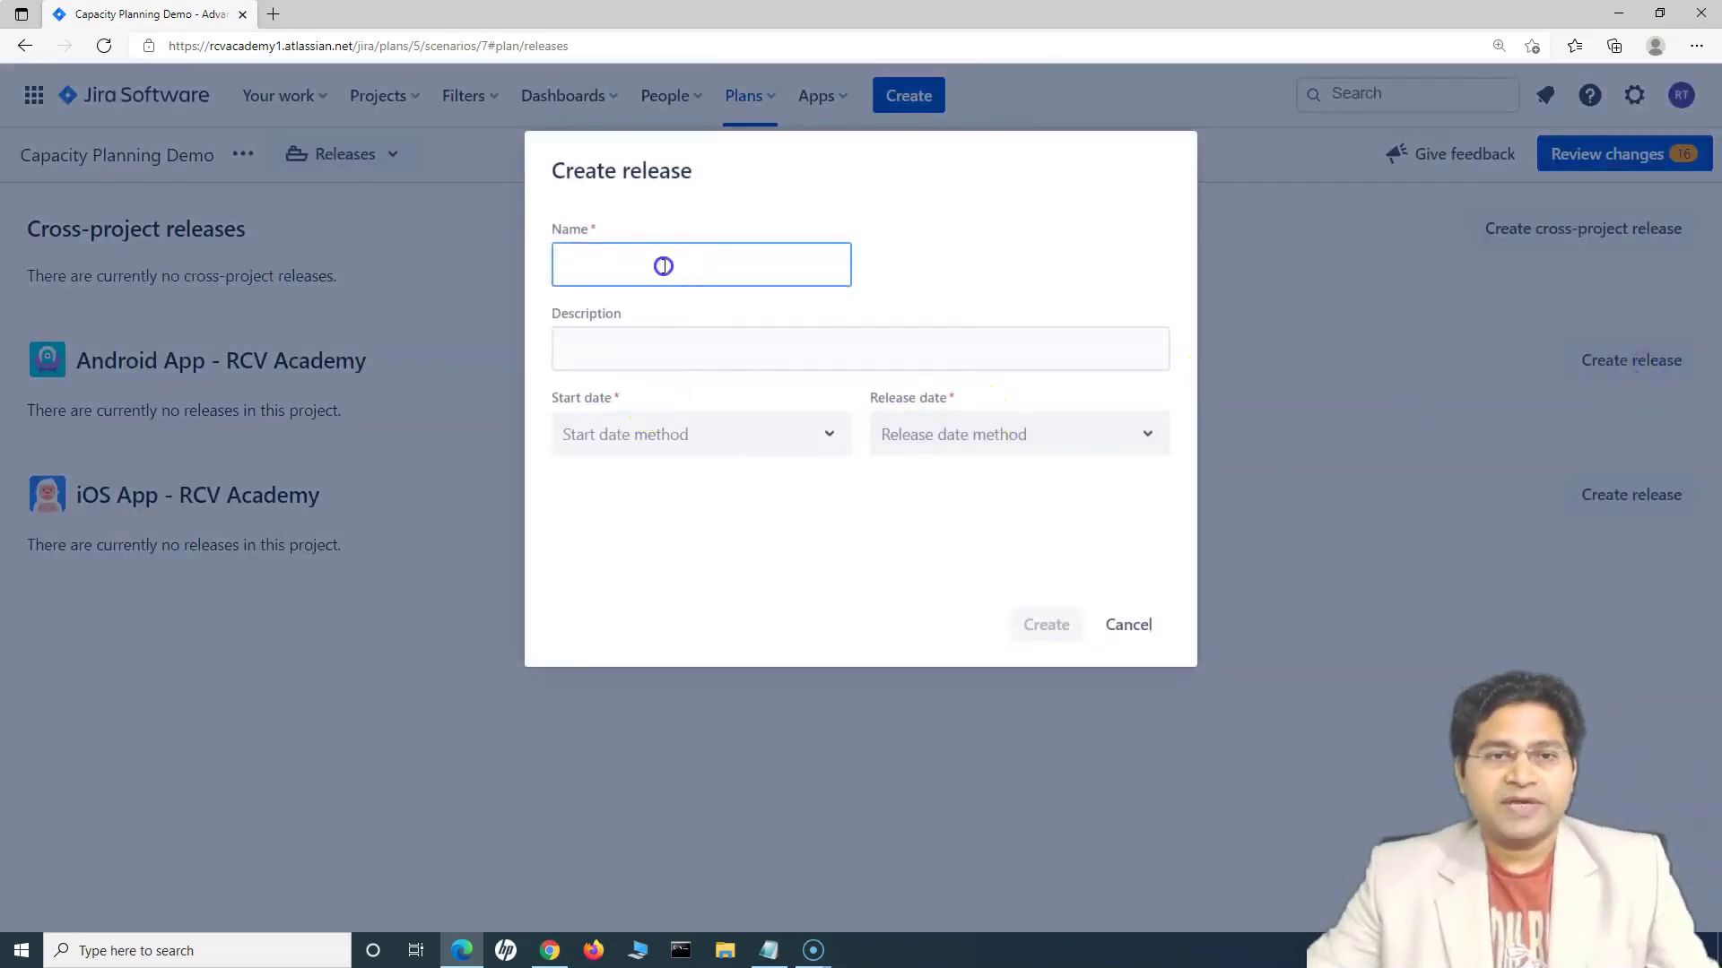
text(Android Release 1)
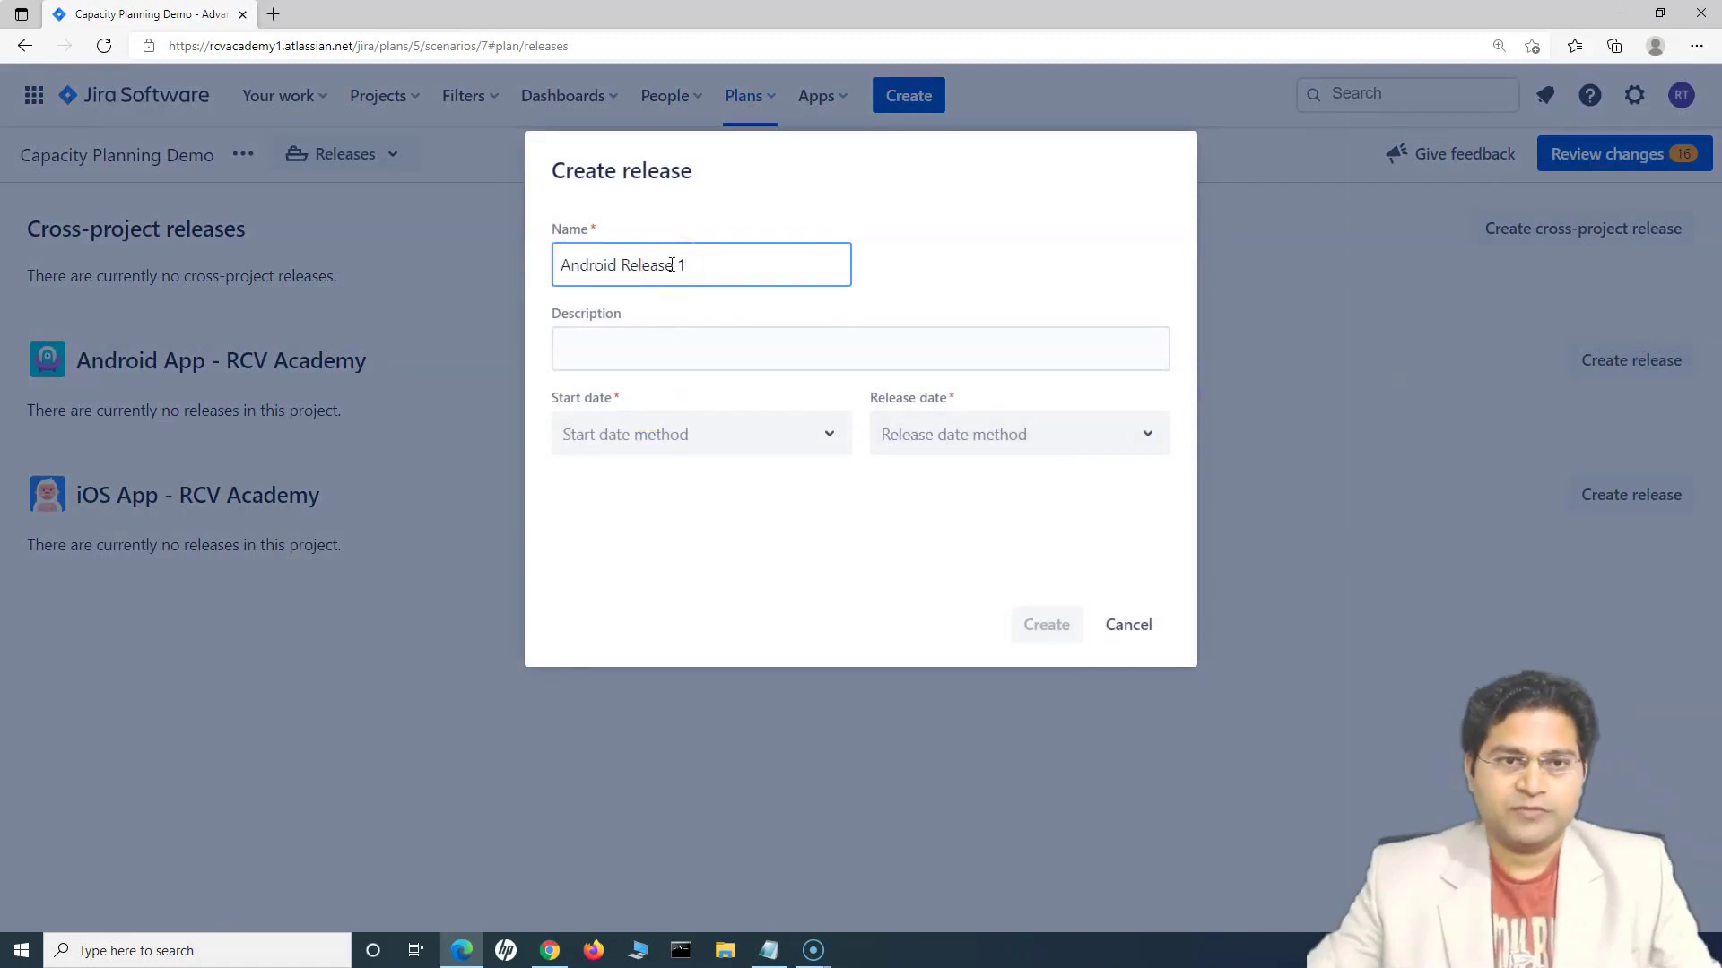
drag(692, 265, 492, 272)
key(ctrl+c)
click(726, 348)
key(ctrl+v)
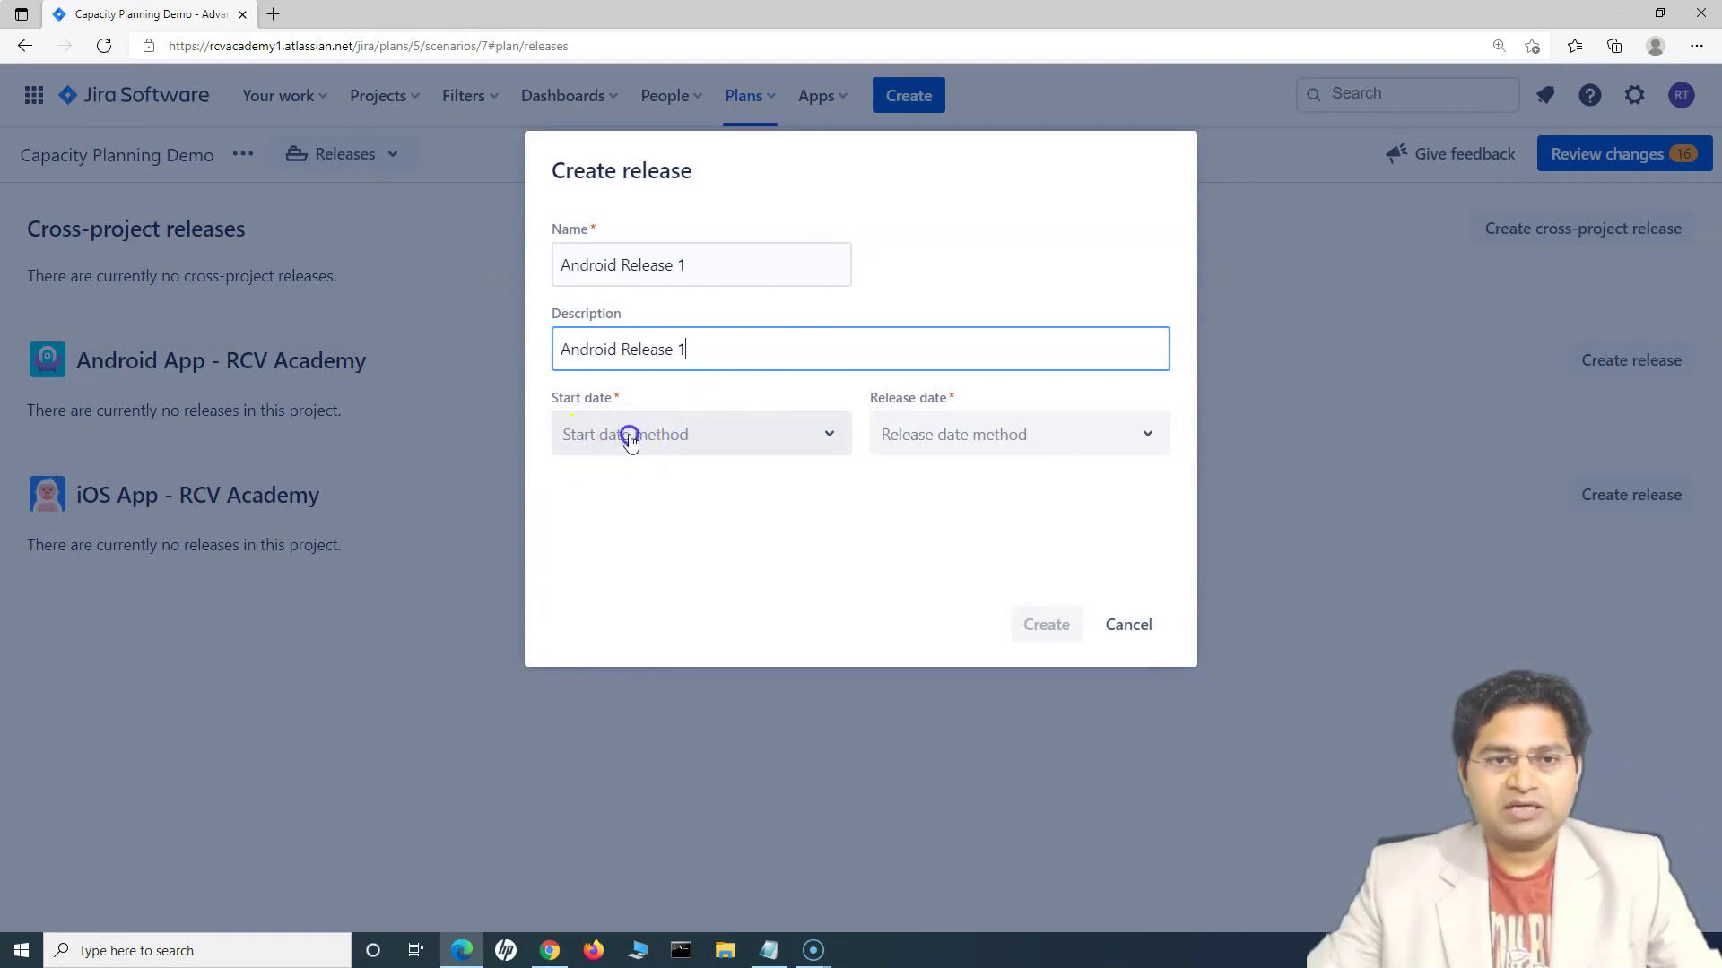
Give the Android release a fixed start date of 30/Sep/21.
click(628, 437)
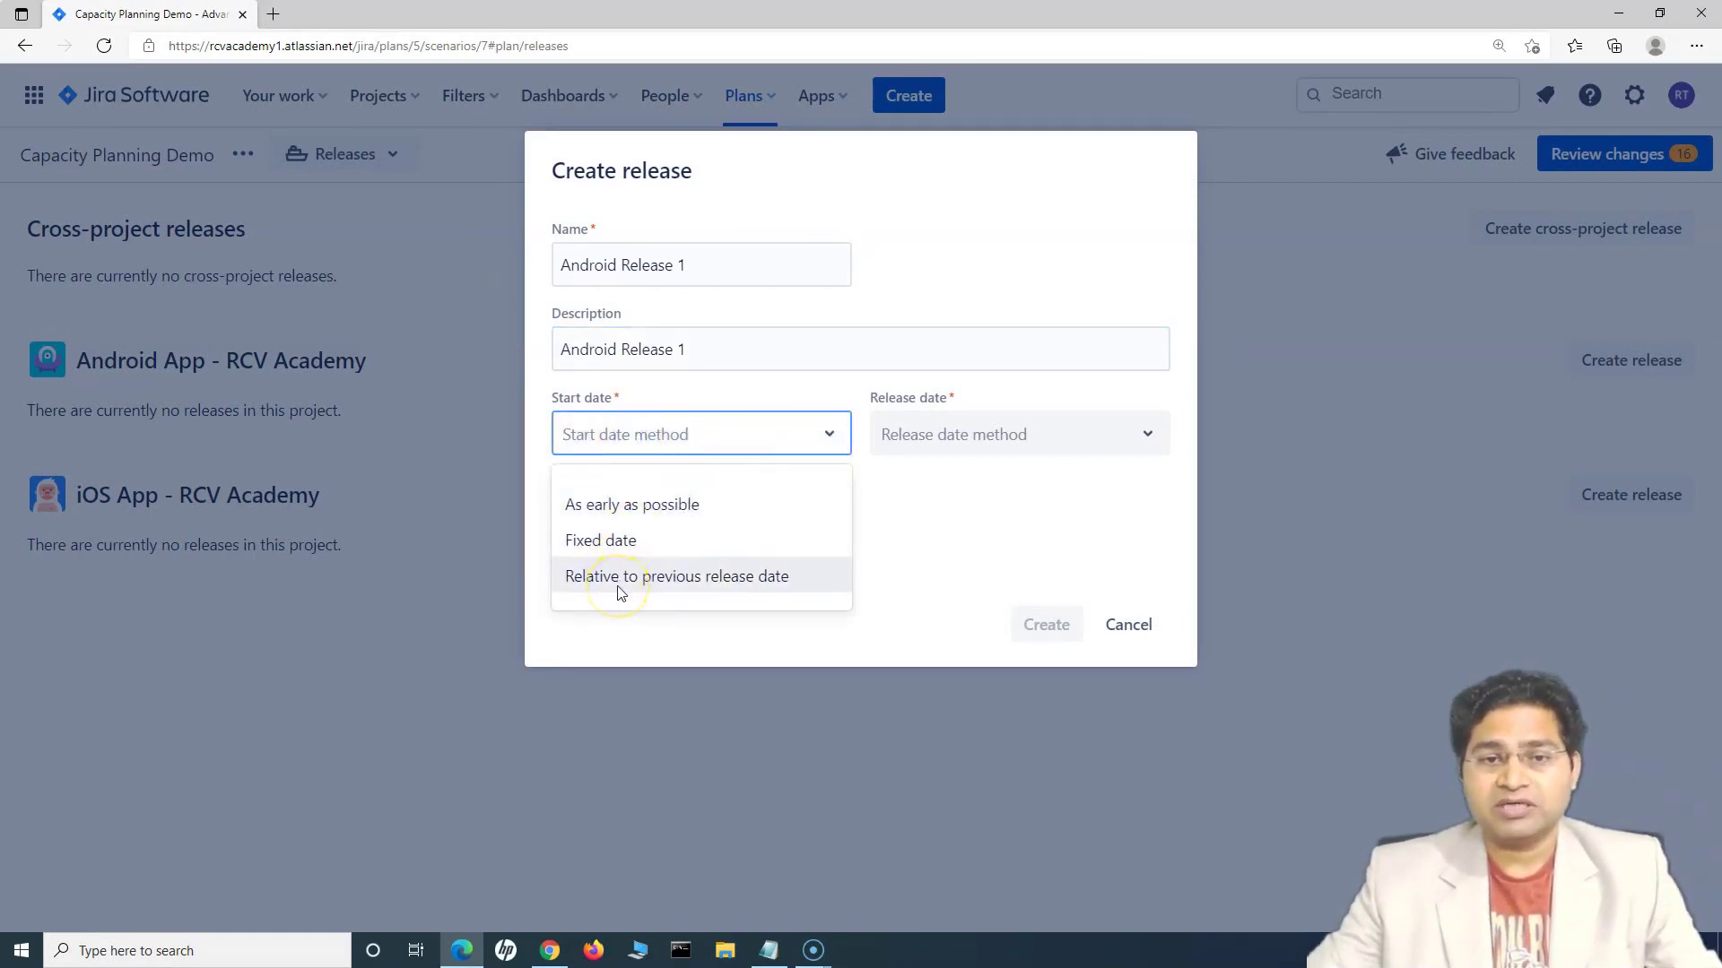
click(619, 541)
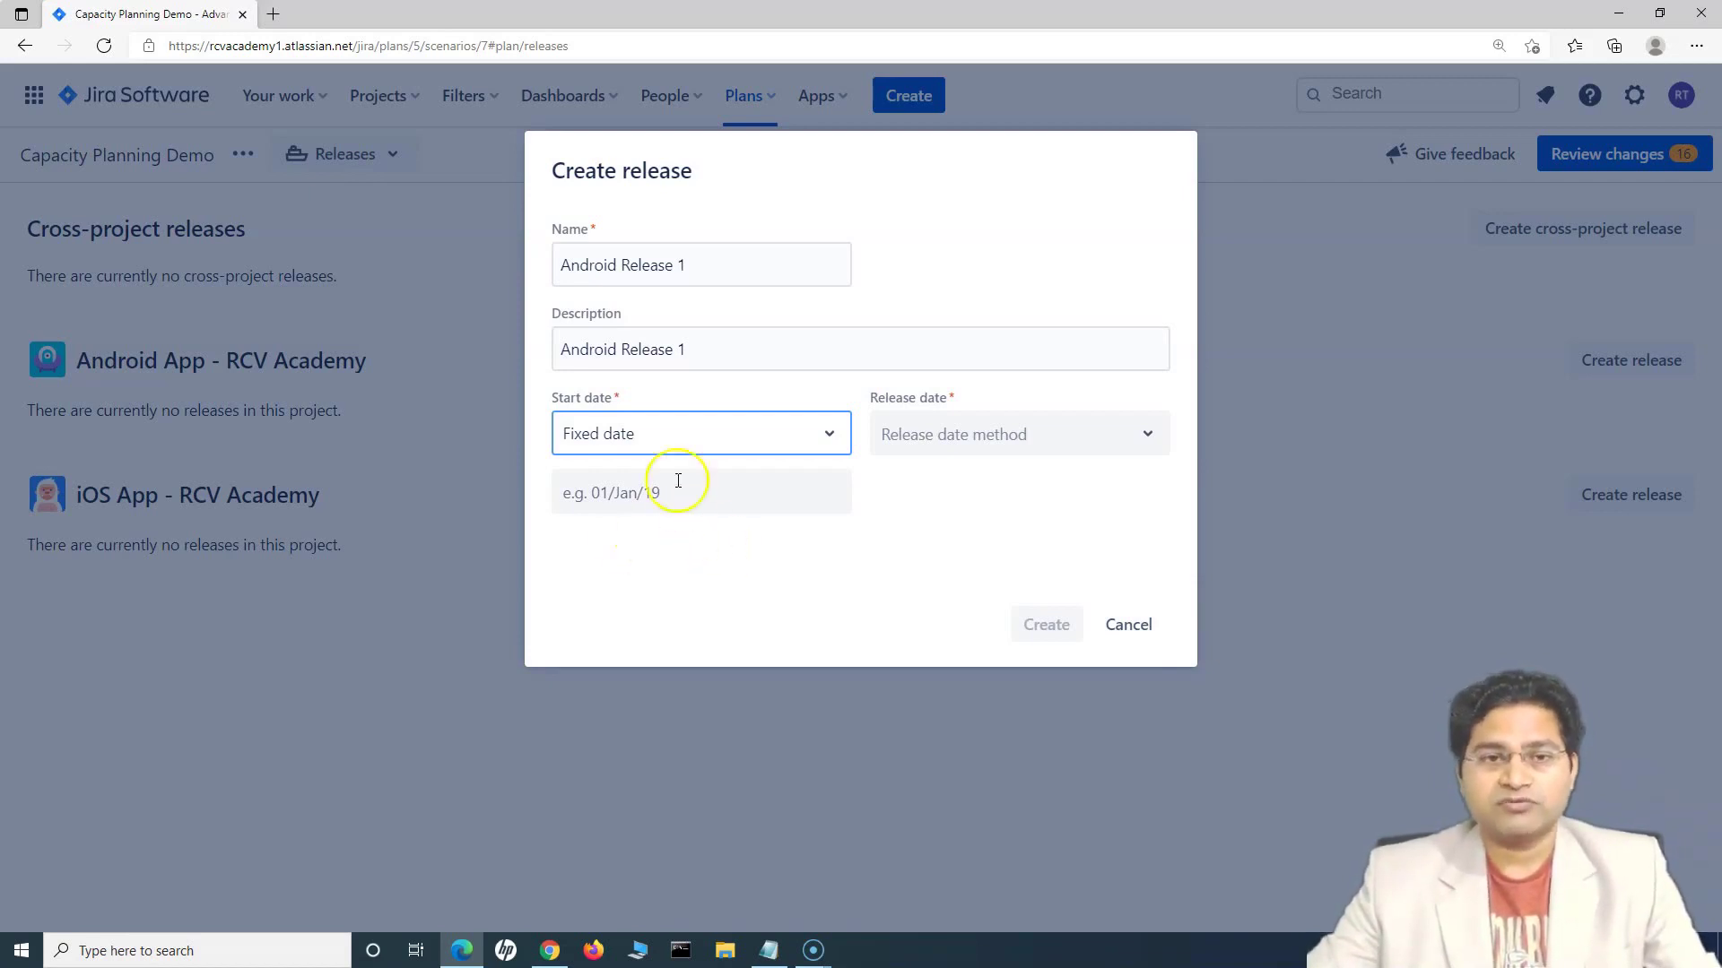
click(628, 500)
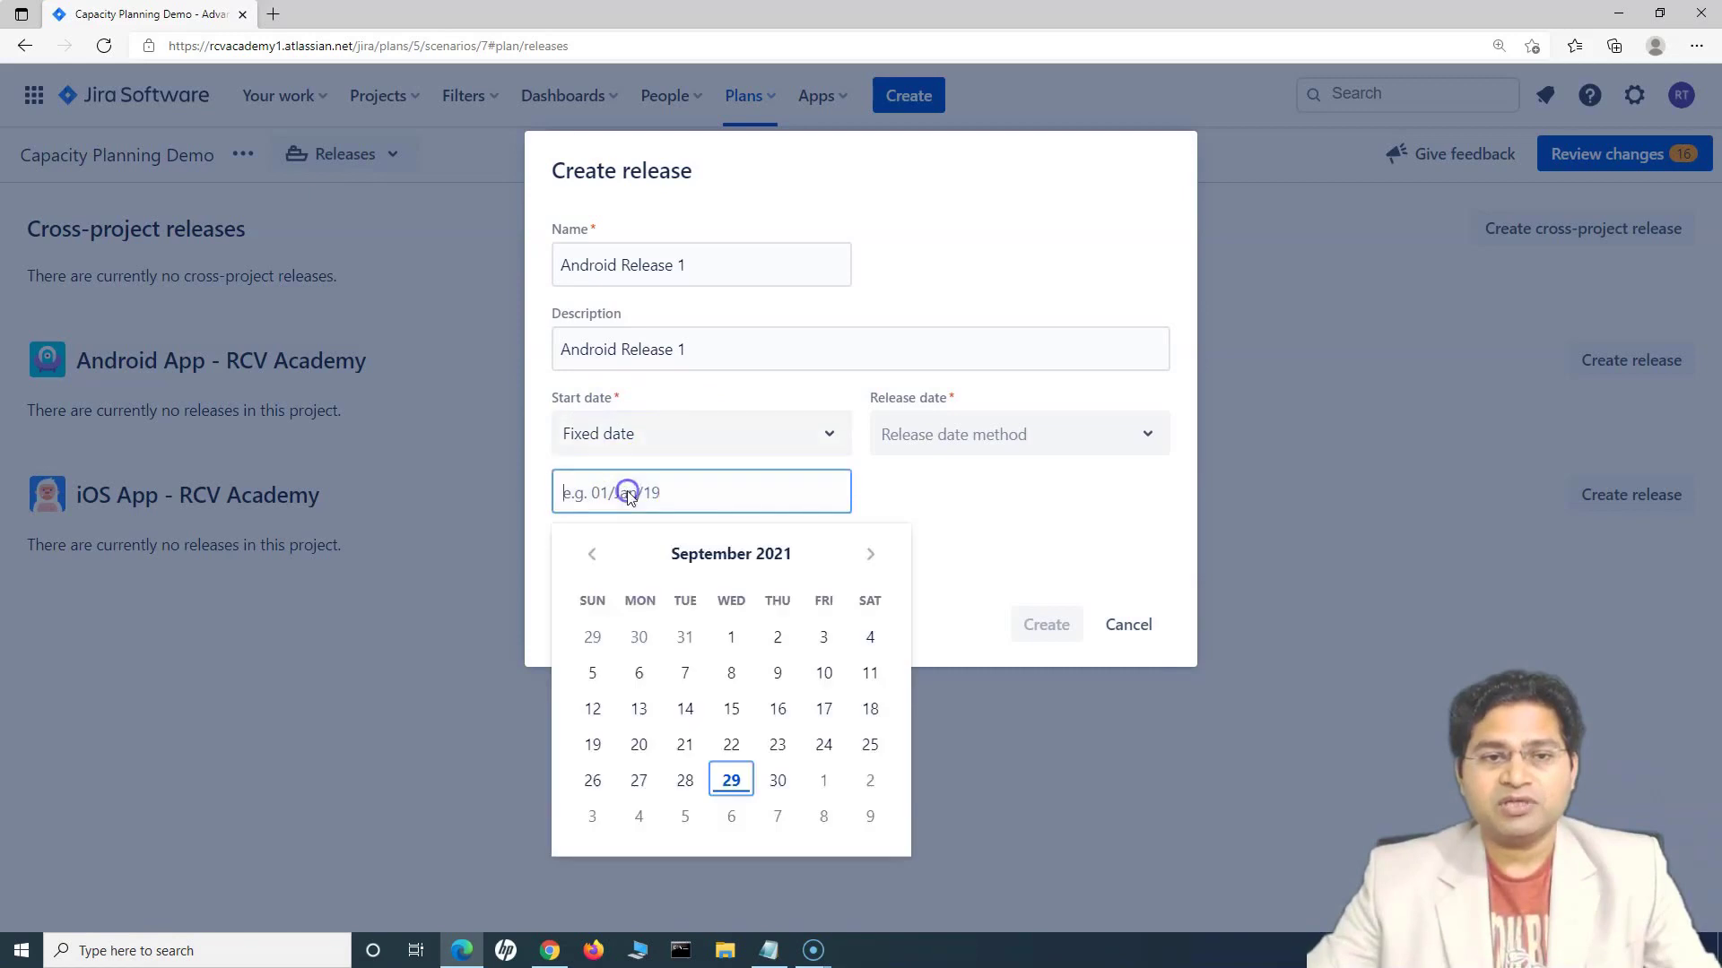
click(773, 782)
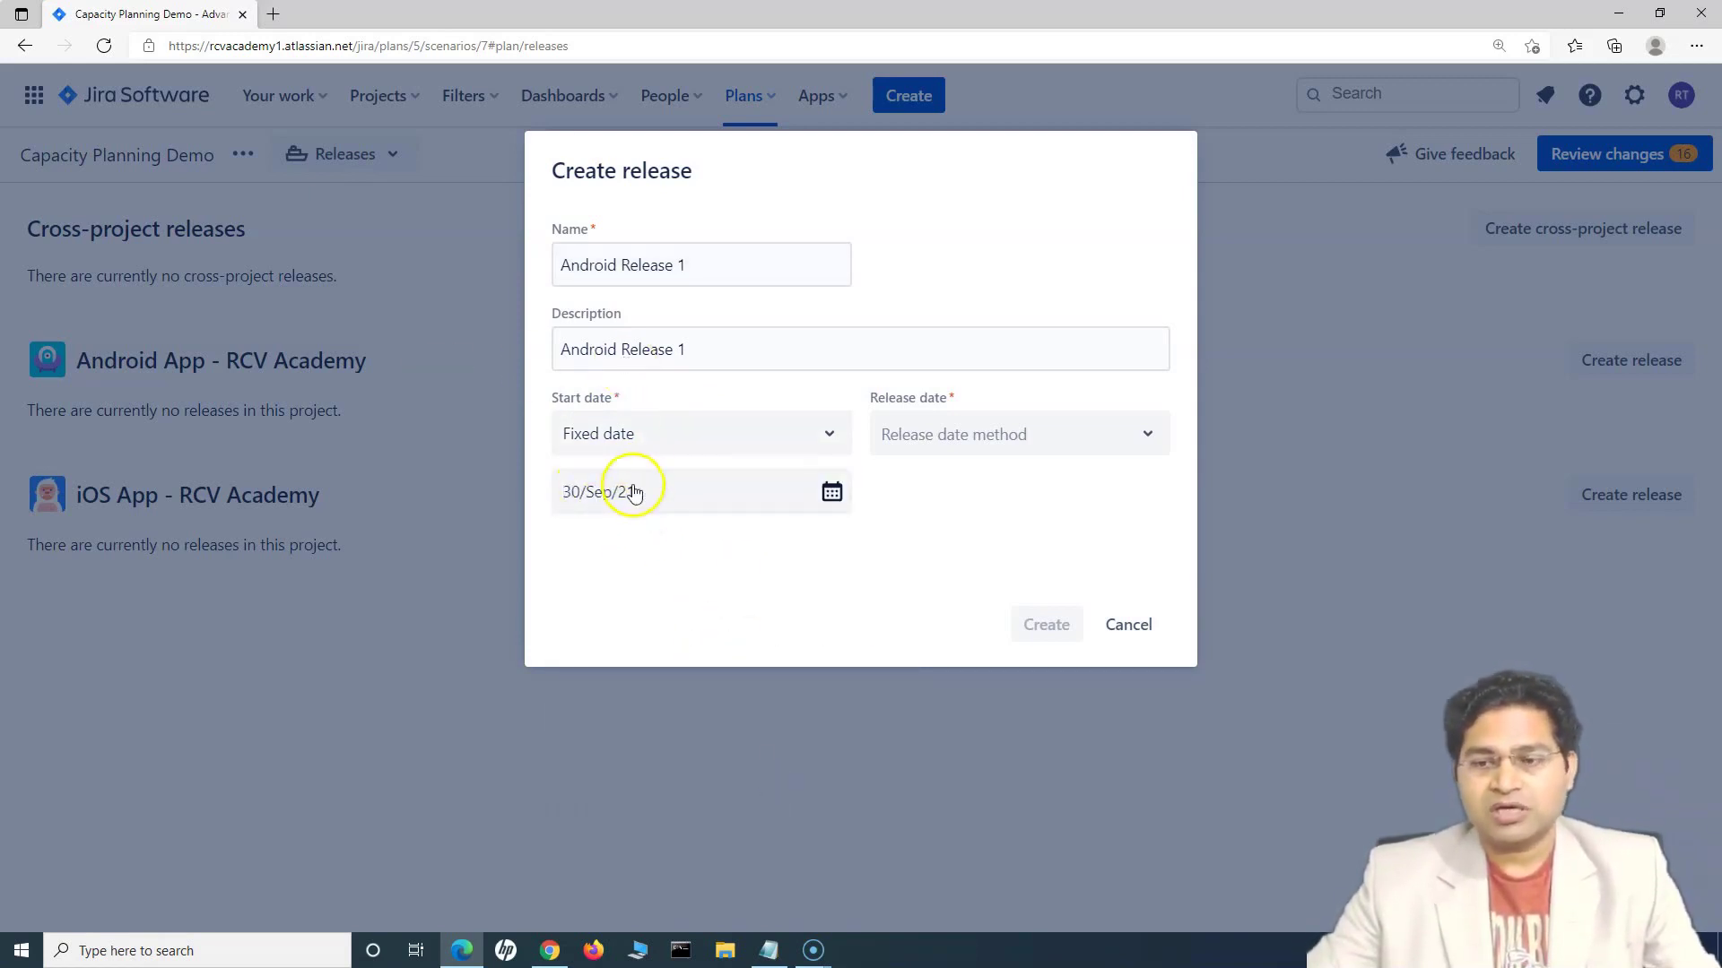
Give the Android release a fixed release date of 29/Oct/21 and create the release.
click(1012, 434)
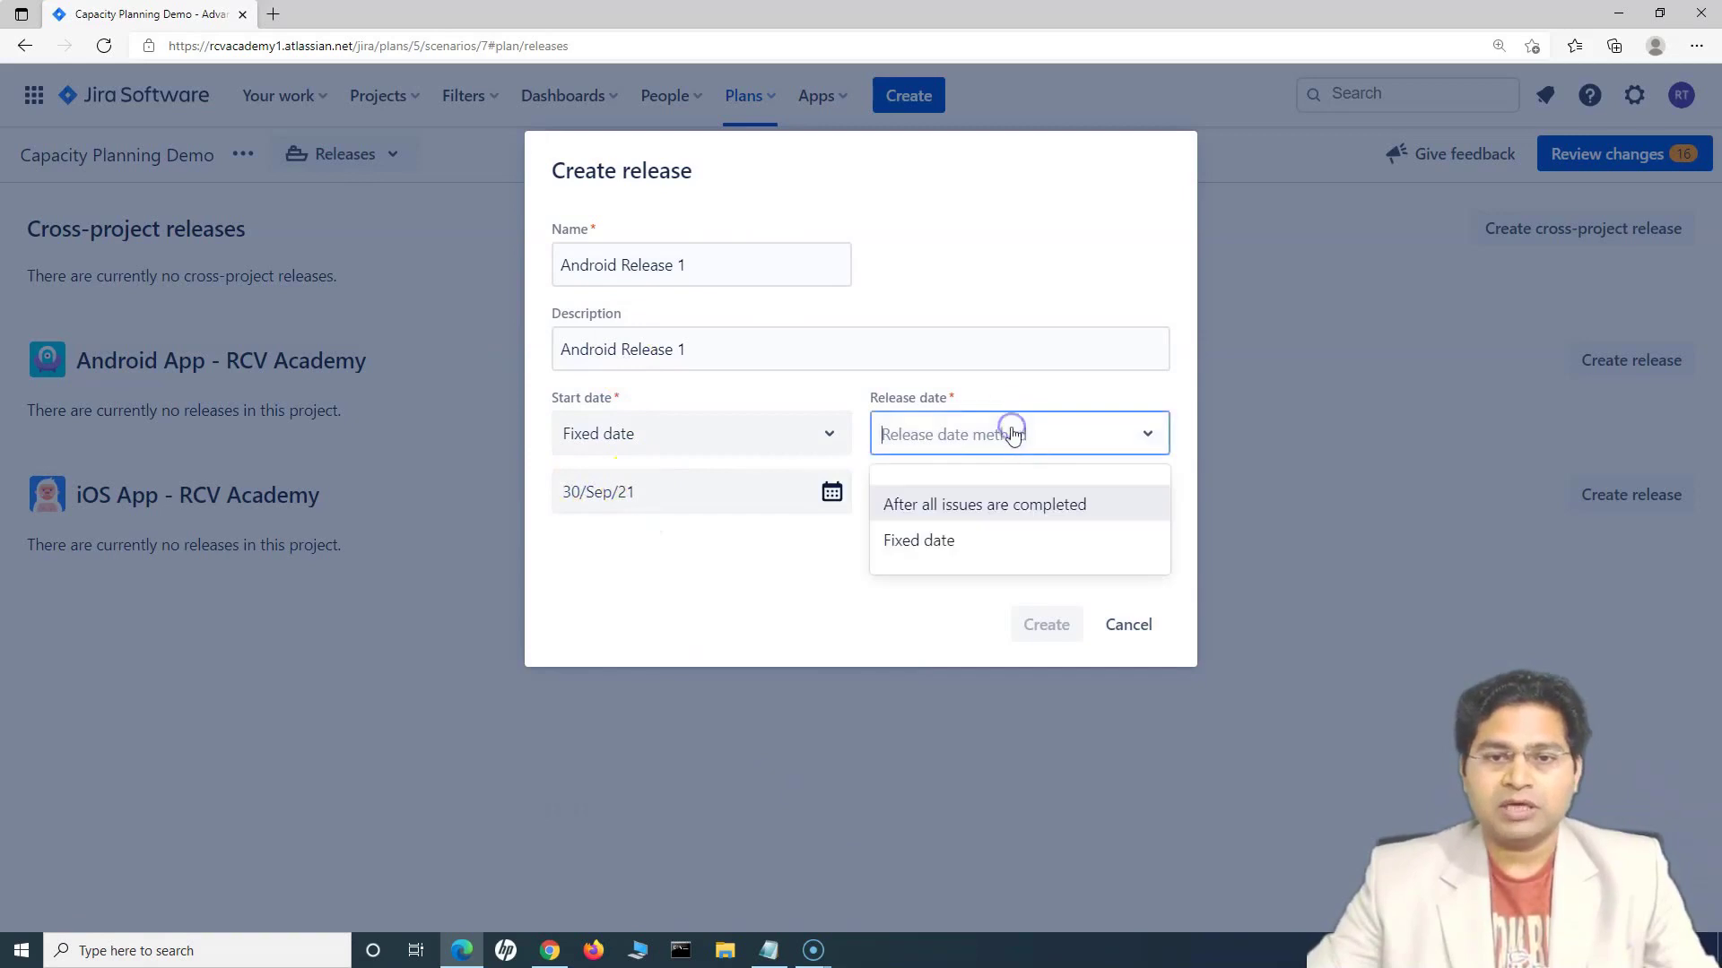
click(949, 541)
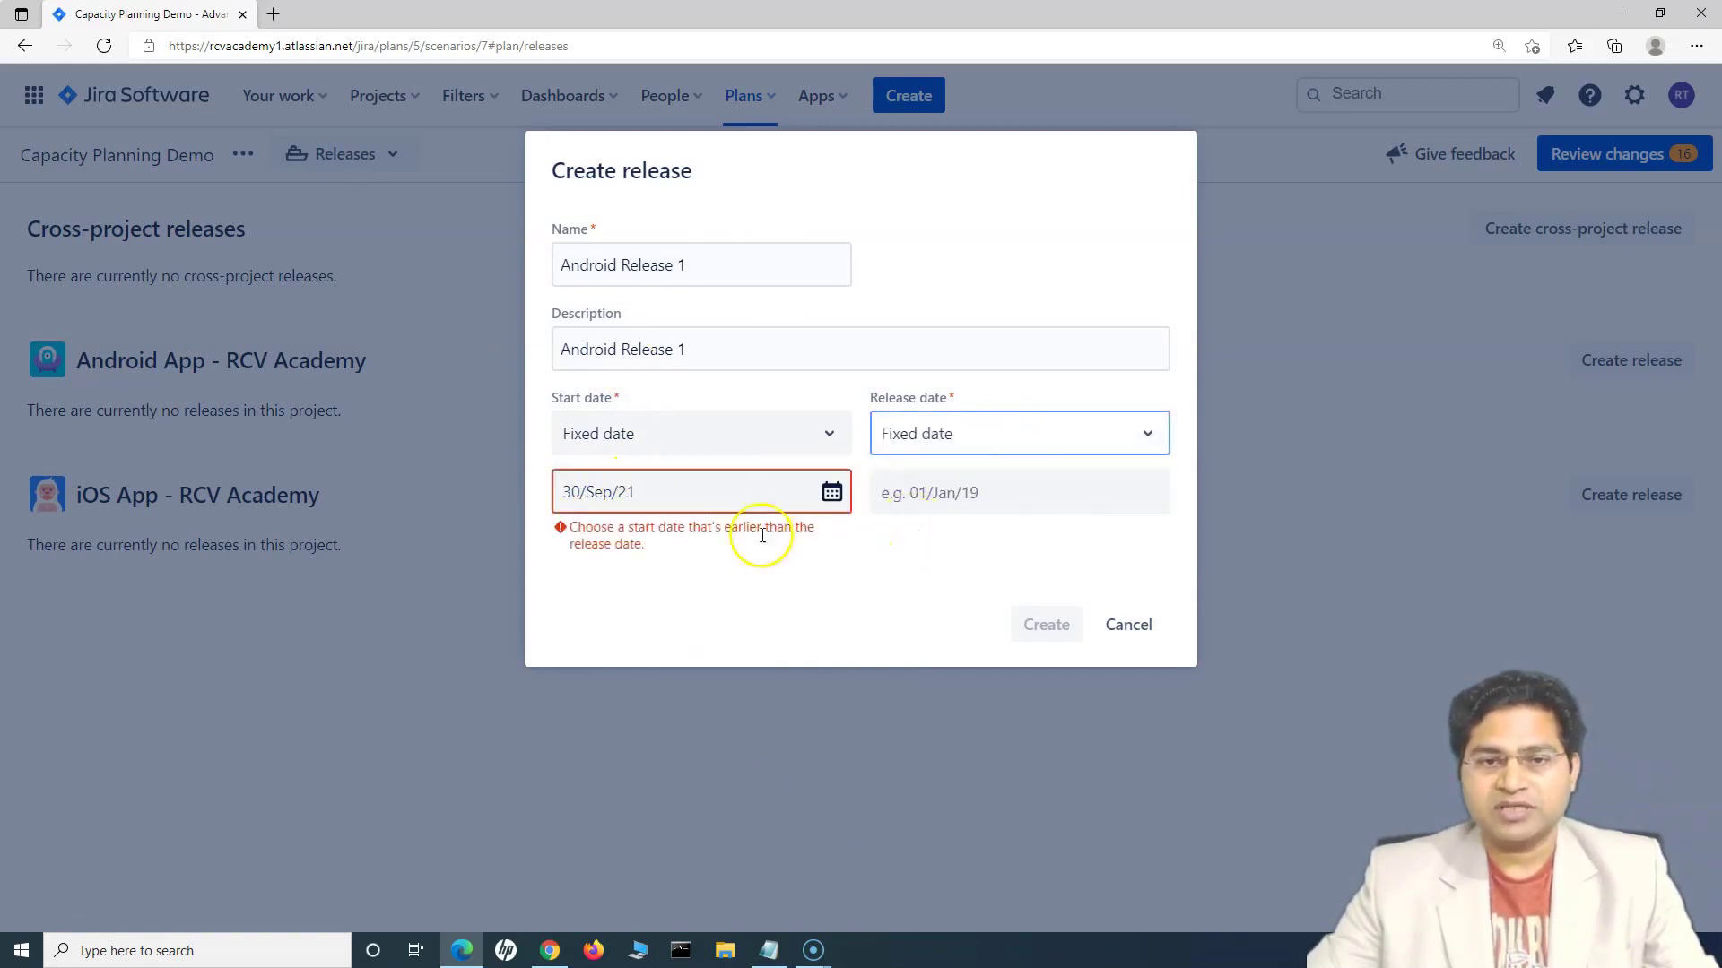
click(1023, 493)
click(1188, 551)
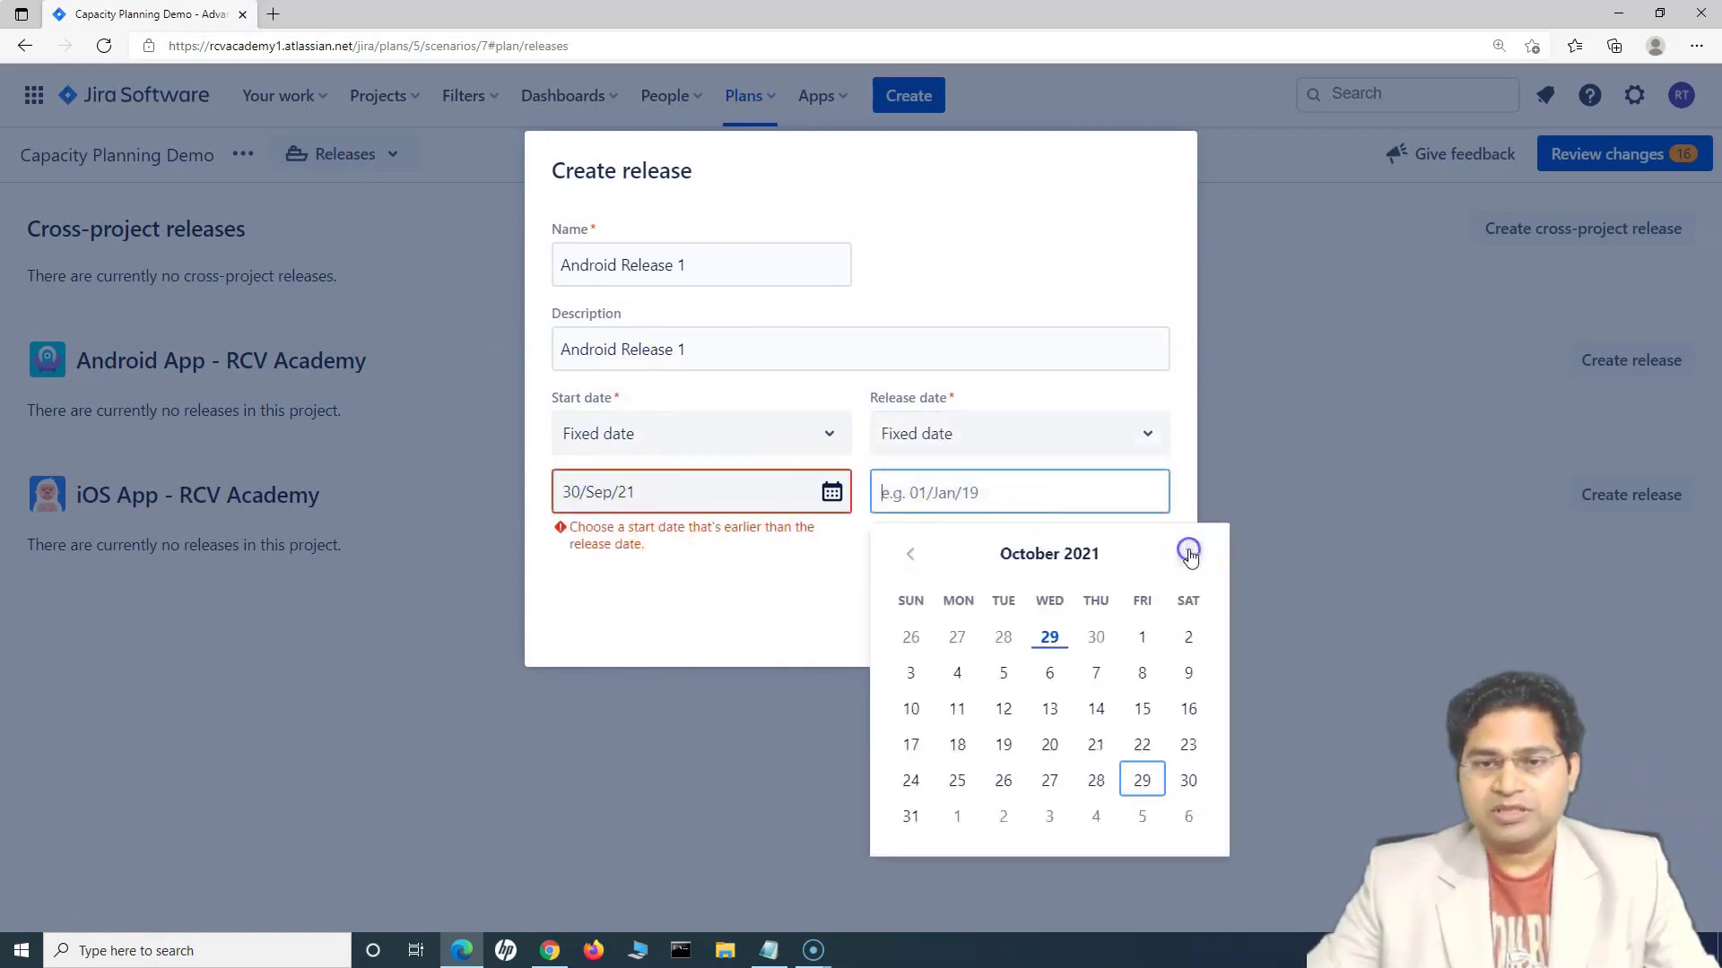
click(1141, 780)
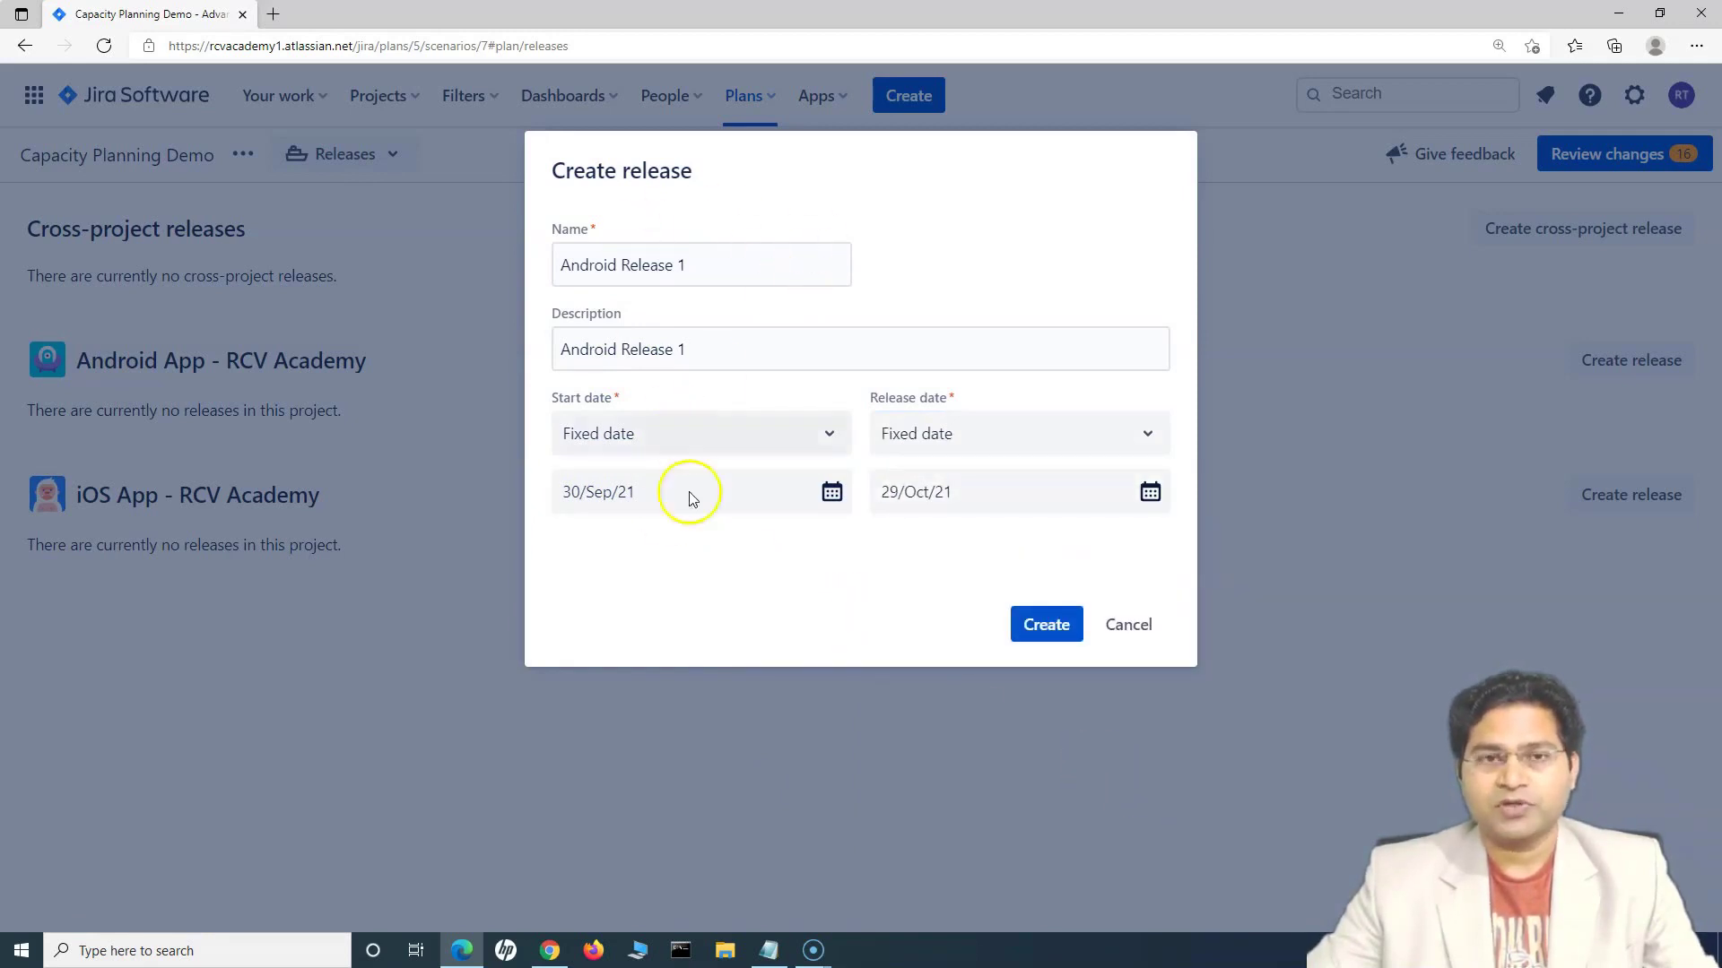
click(1051, 626)
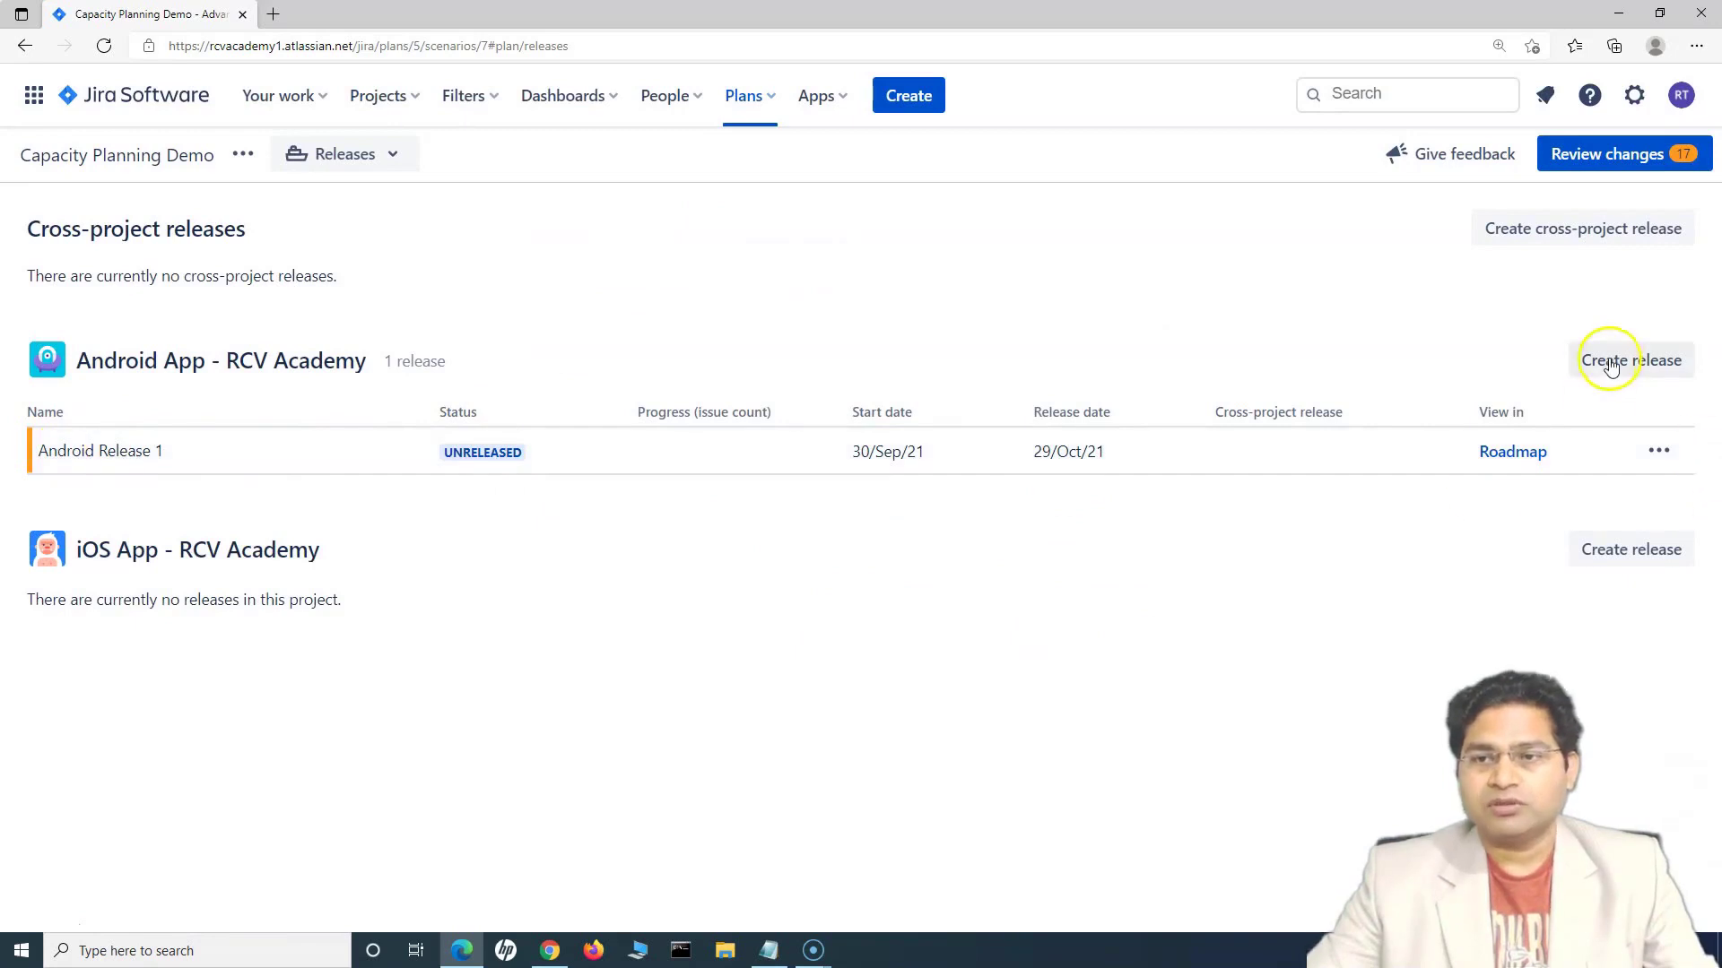
Start a new release for the iOS App project with the name and description "iOS Release 1".
click(1627, 556)
click(607, 263)
text(Android Release 1)
double_click(609, 265)
key(BackSpace)
text(iOS)
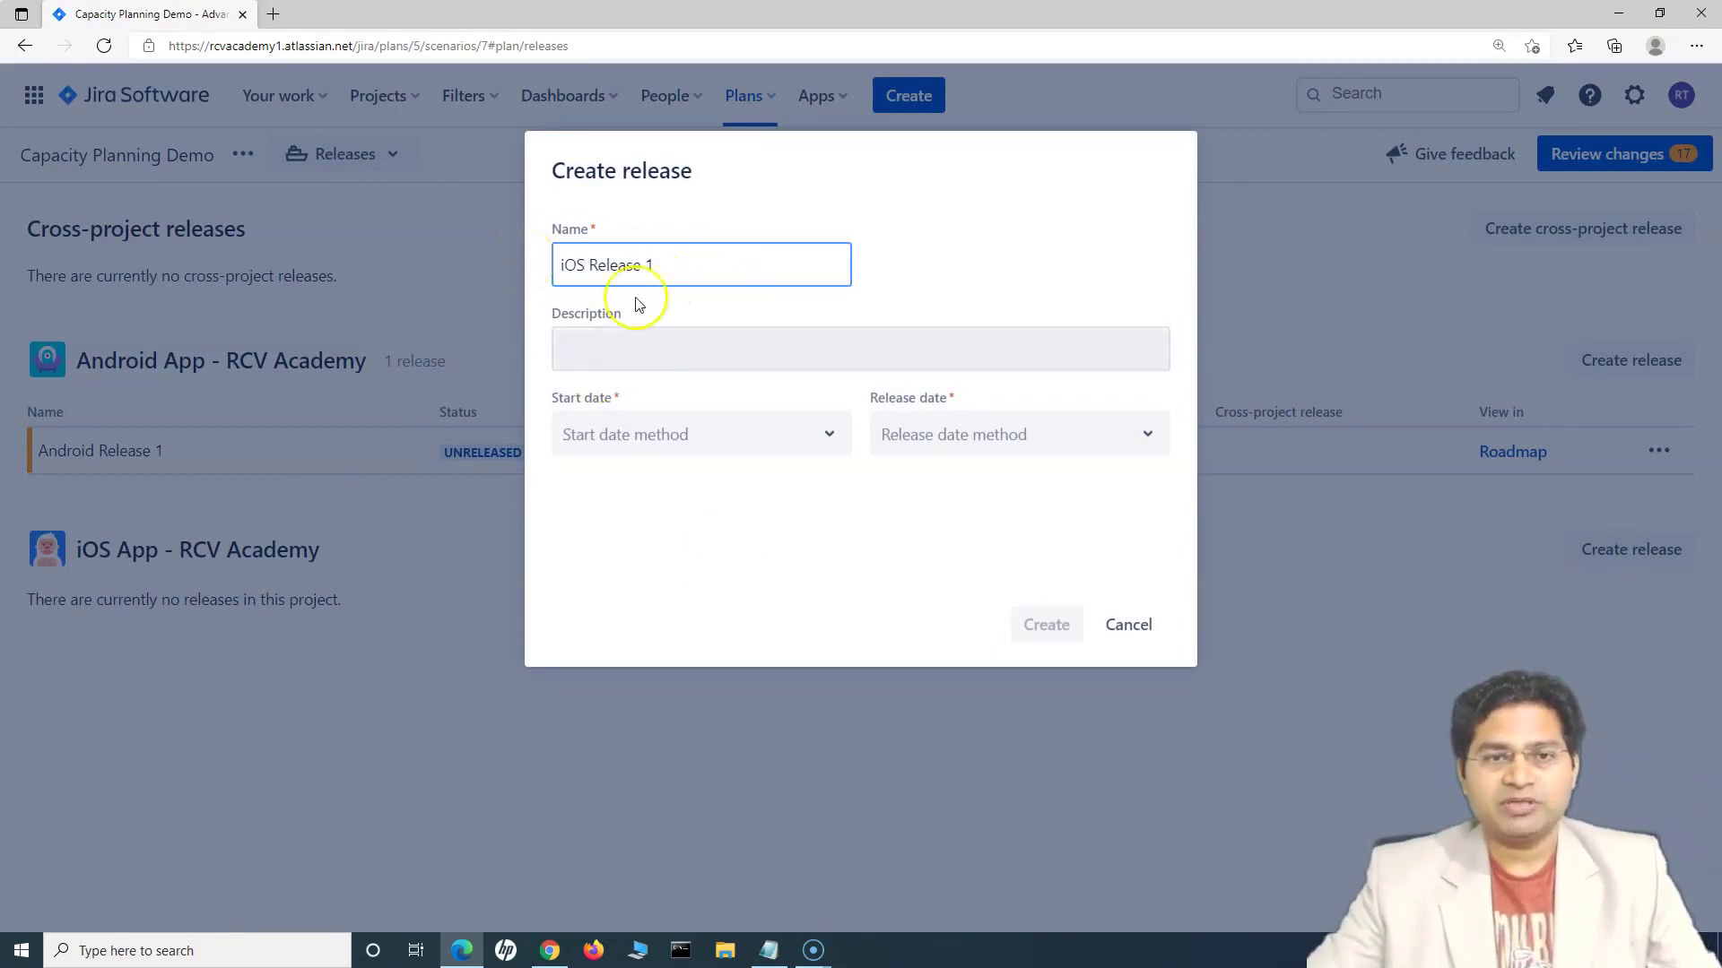
key(ctrl+a)
key(ctrl+c)
click(590, 358)
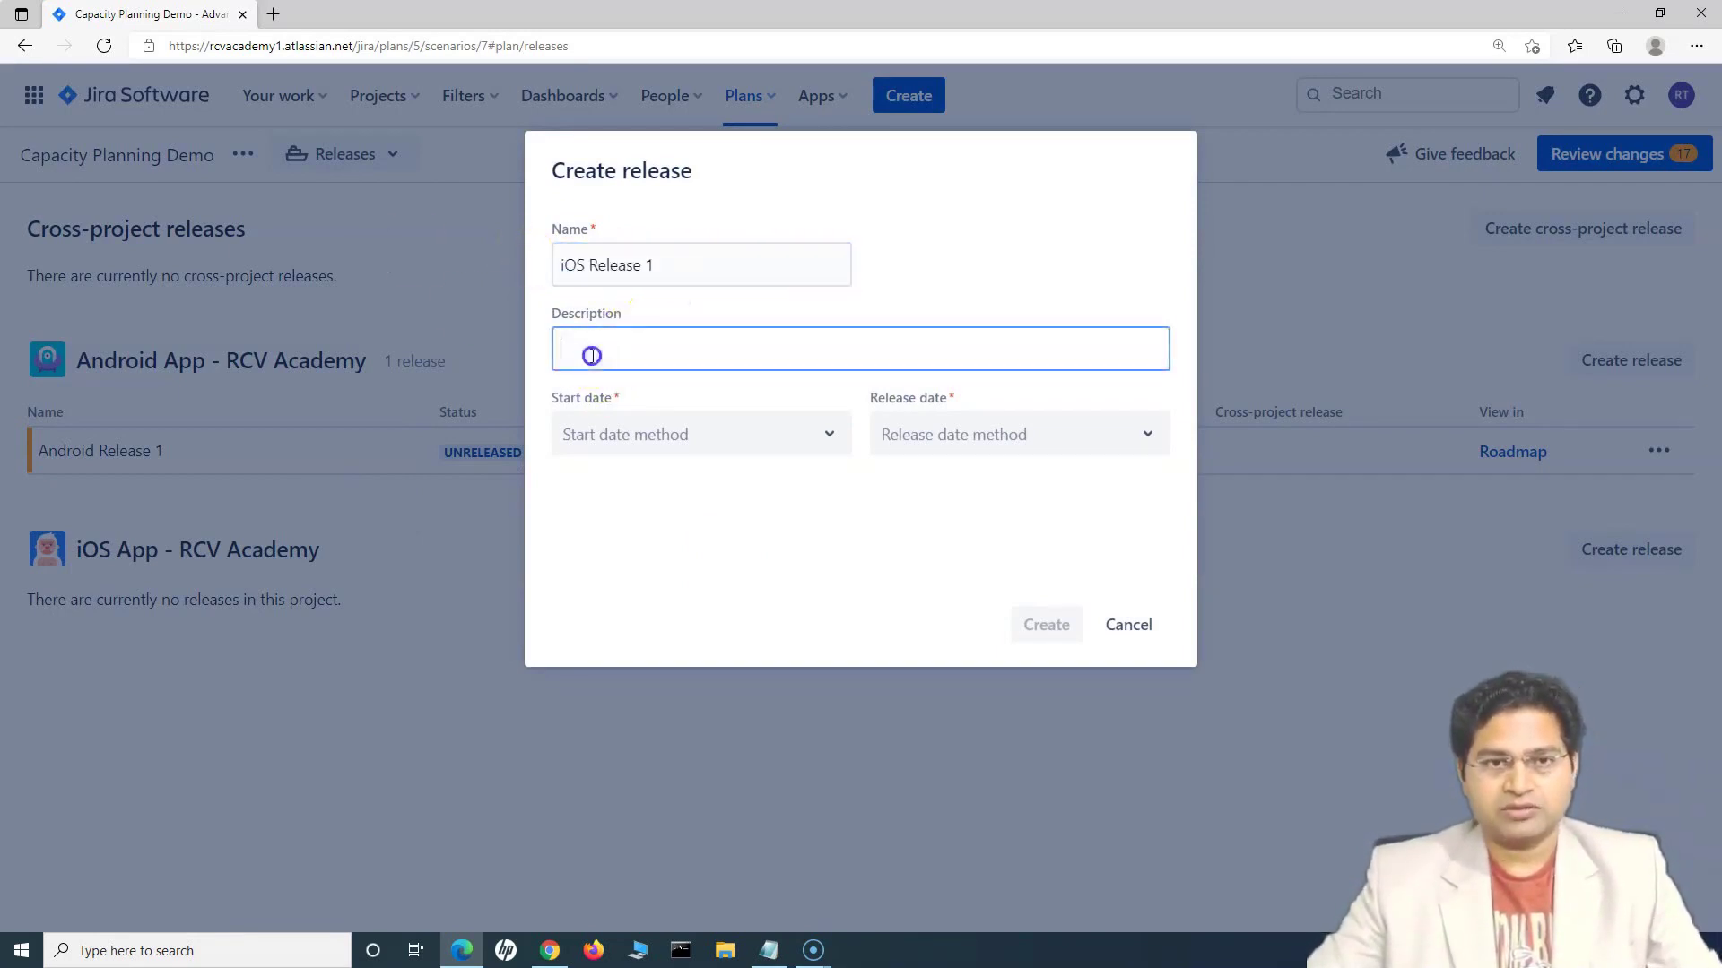
key(ctrl+v)
click(639, 437)
click(617, 542)
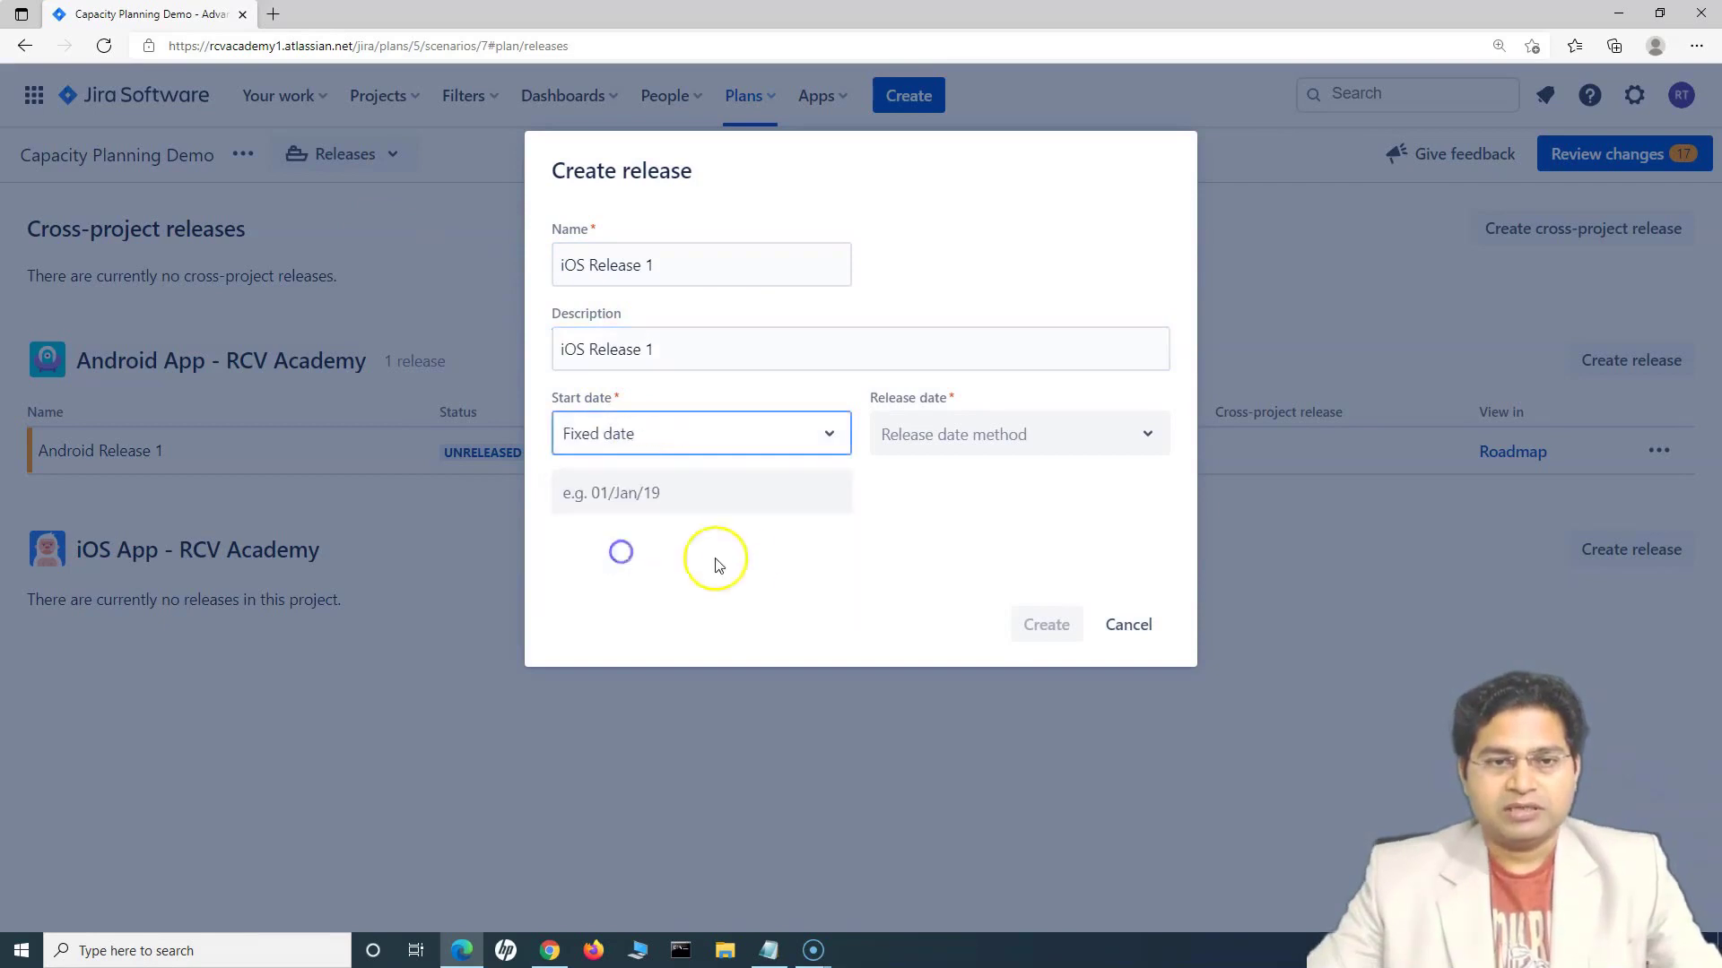
click(677, 489)
click(776, 786)
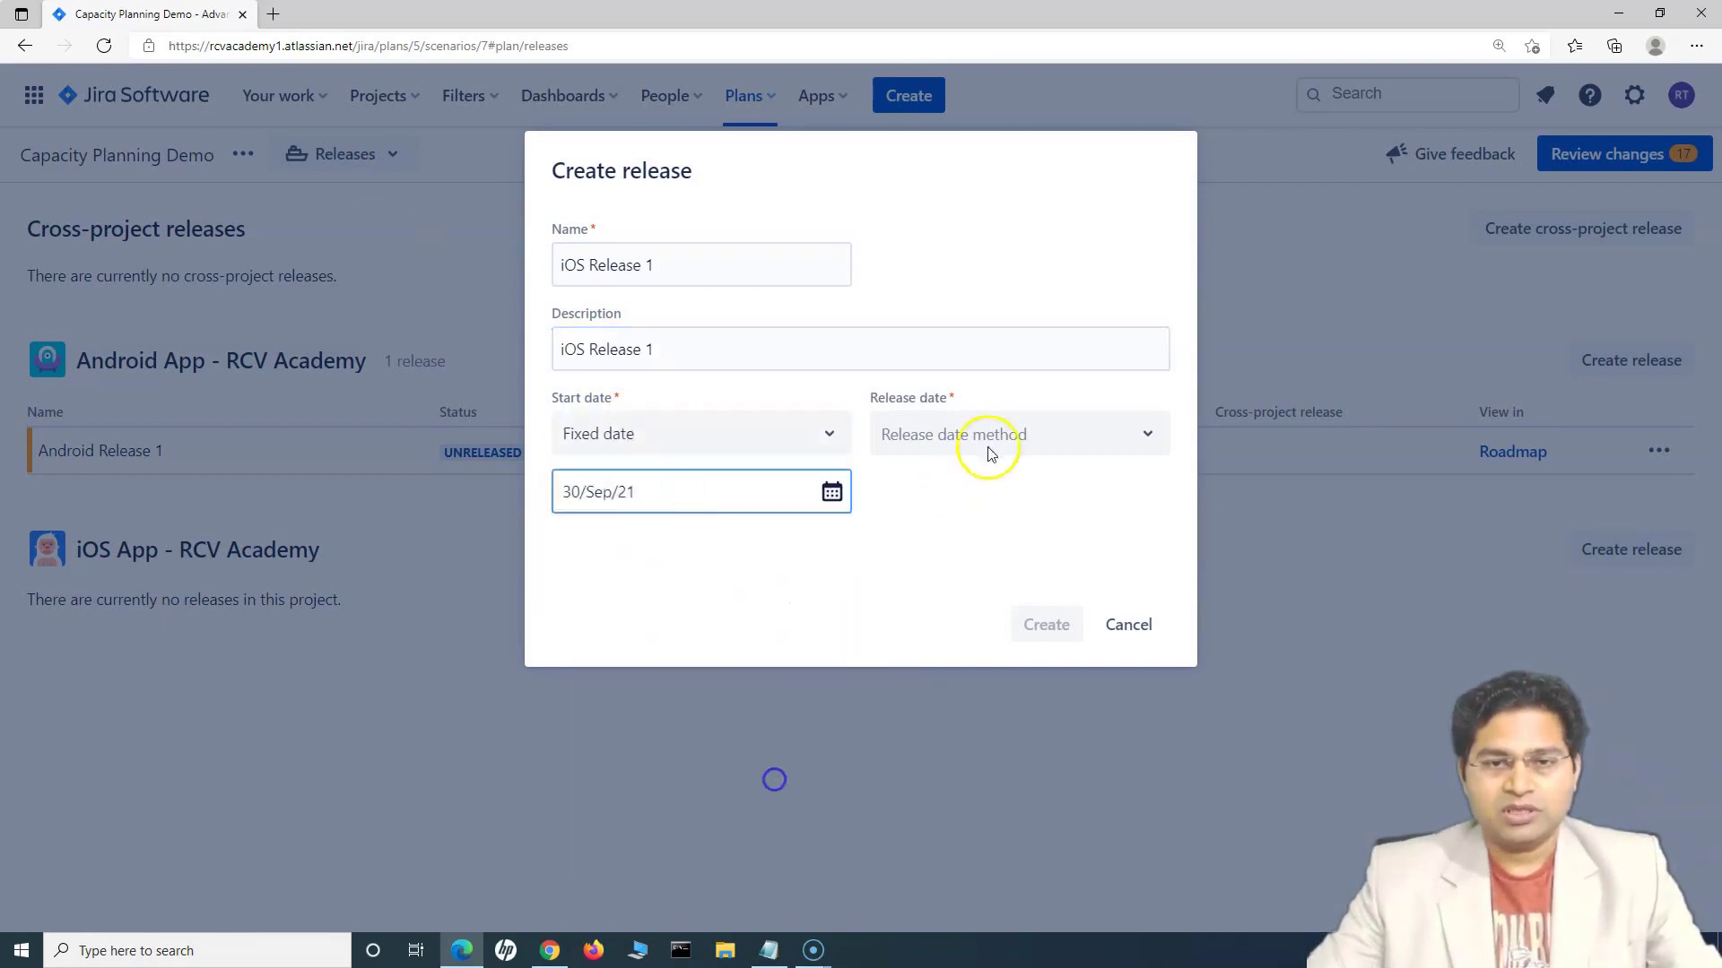
click(990, 441)
click(953, 537)
Set the iOS release to start as early as possible and release after all issues are completed, and create it.
click(646, 433)
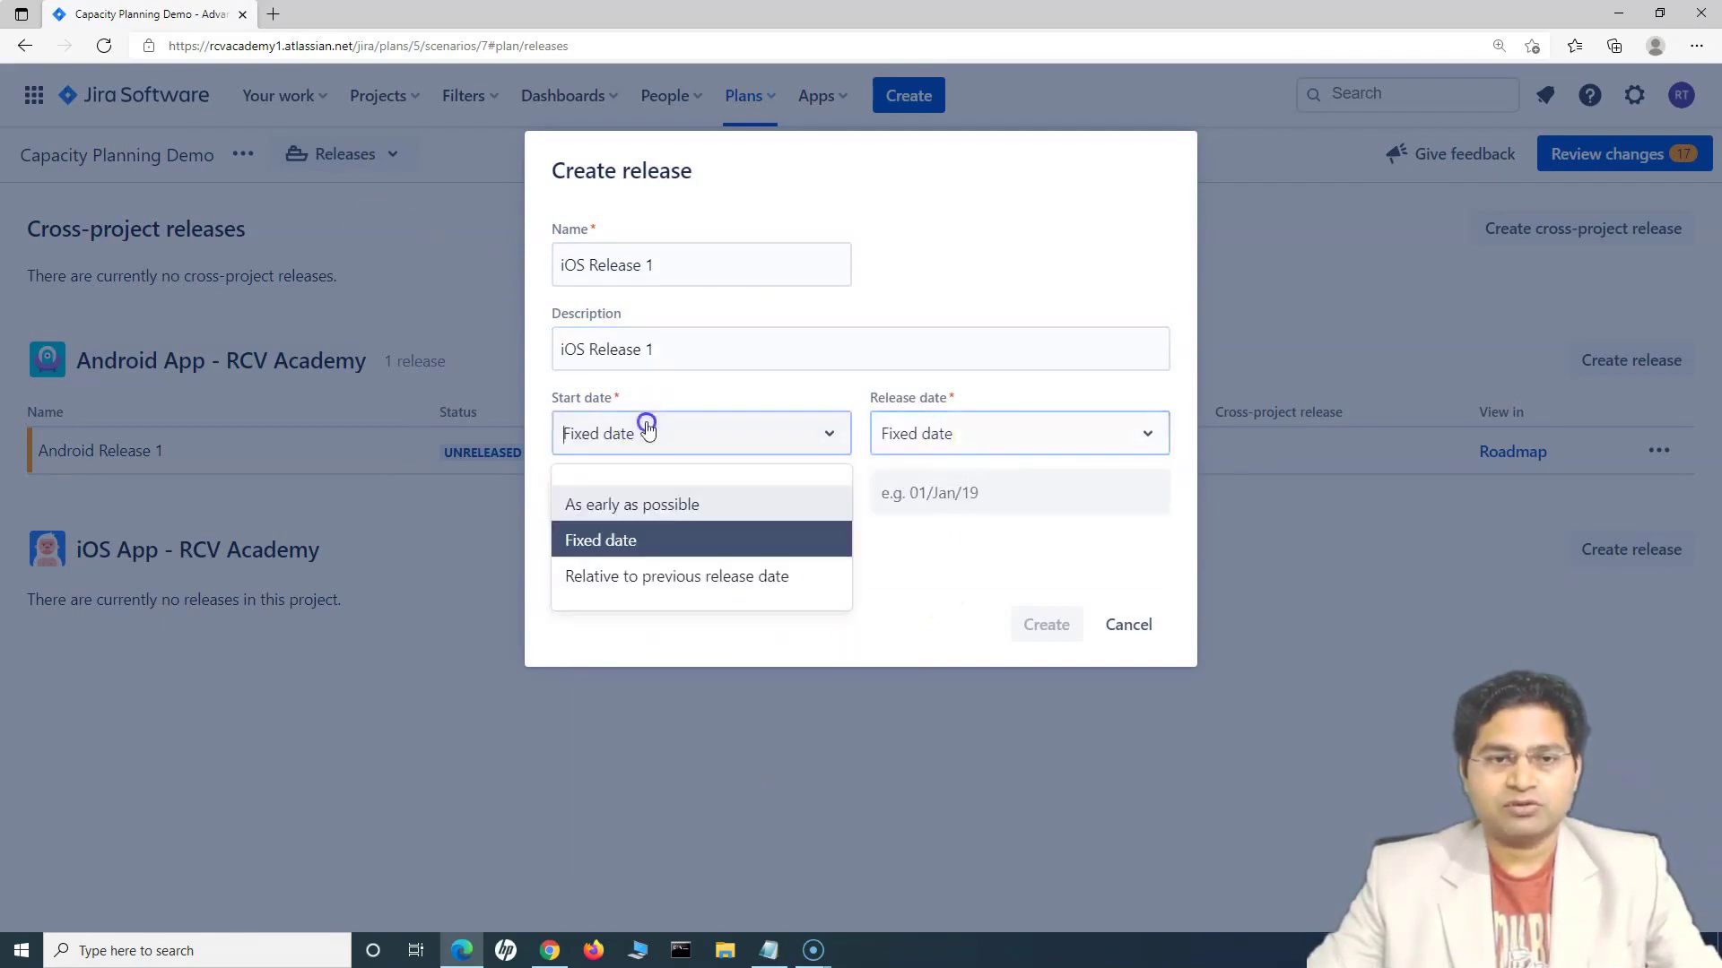
click(659, 507)
click(967, 458)
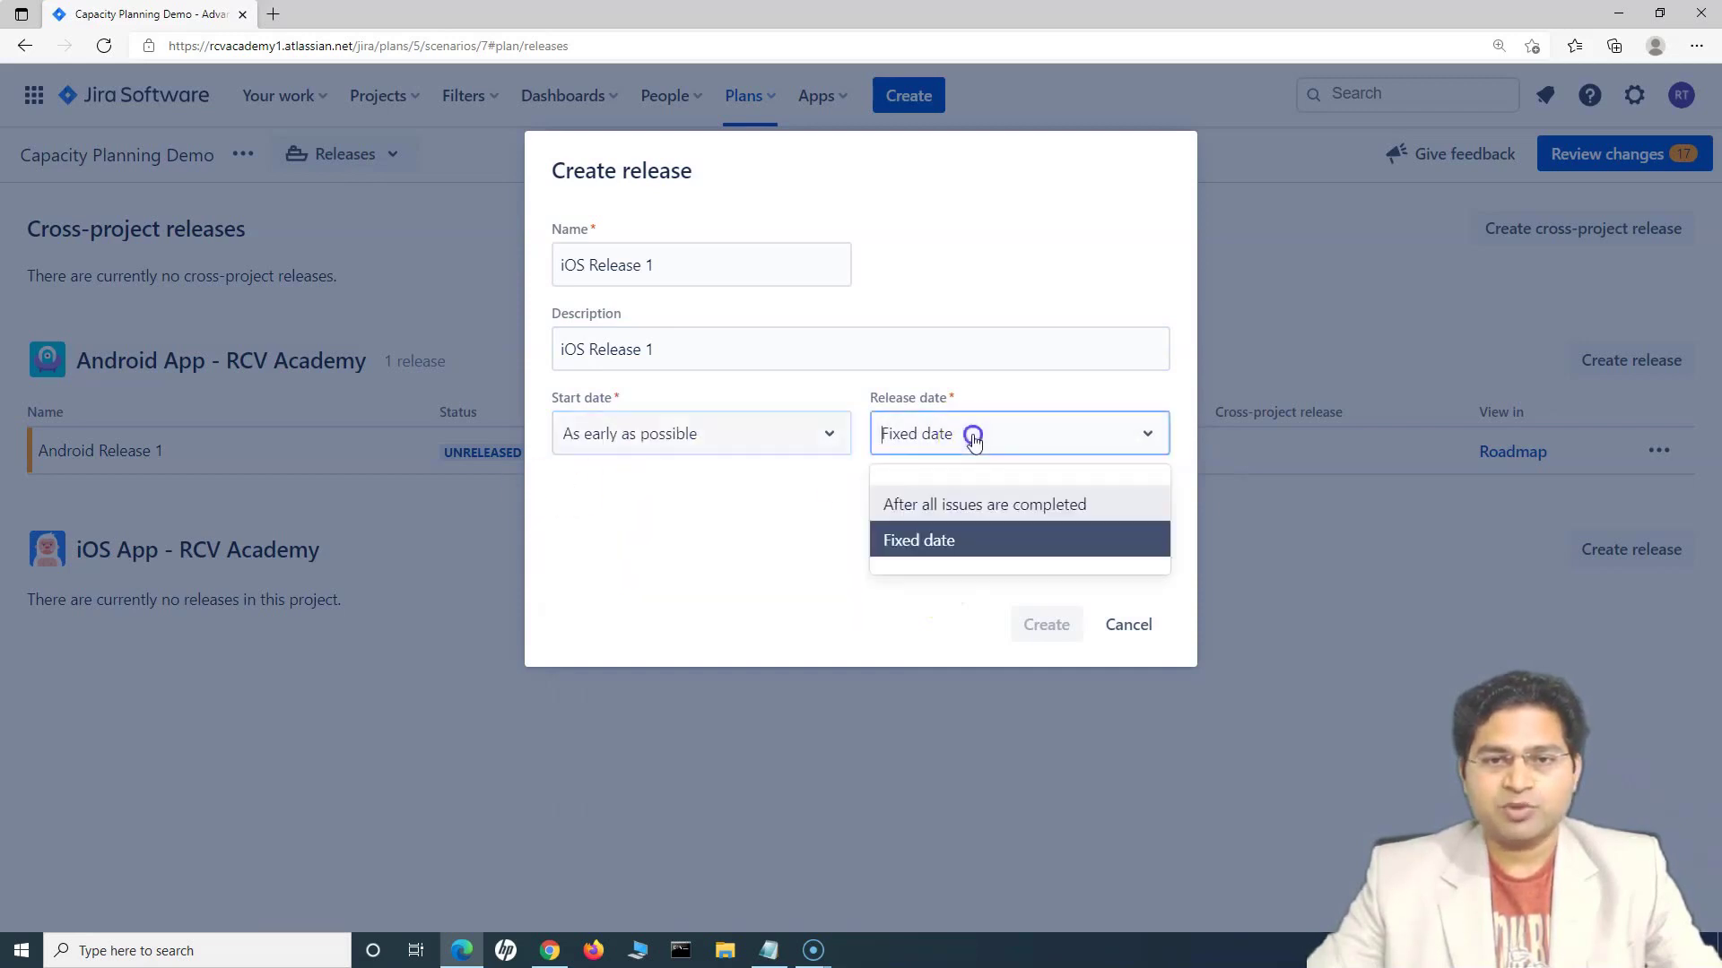
click(929, 507)
click(804, 511)
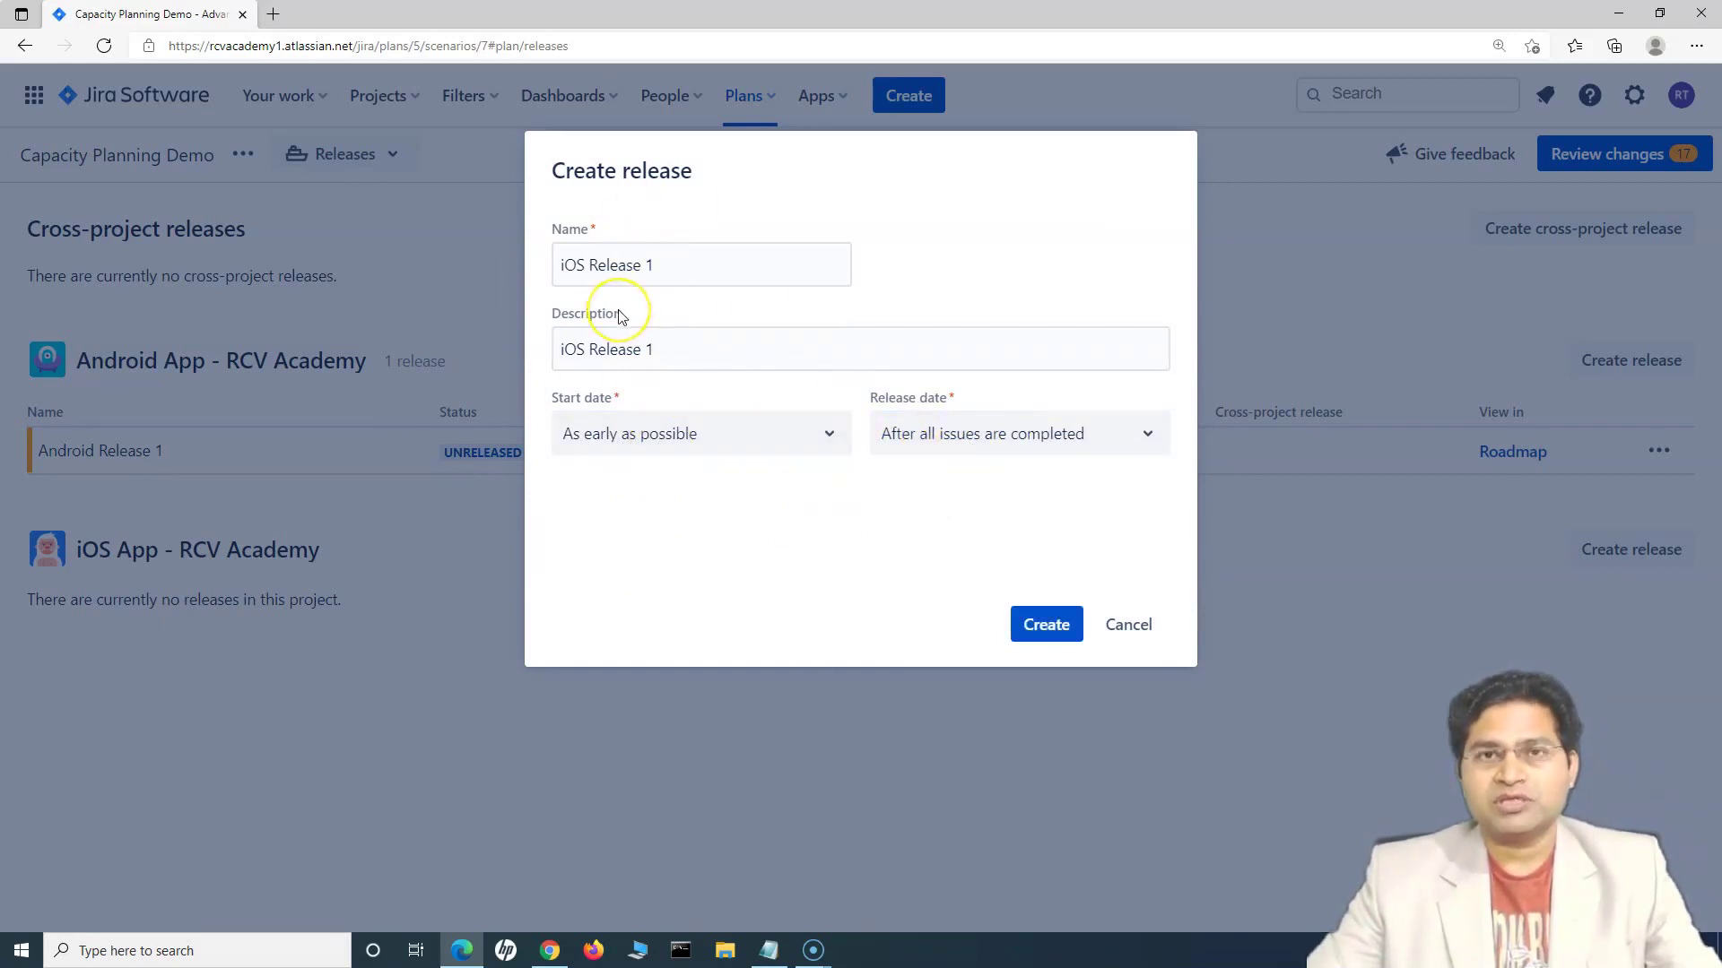
click(950, 437)
click(949, 440)
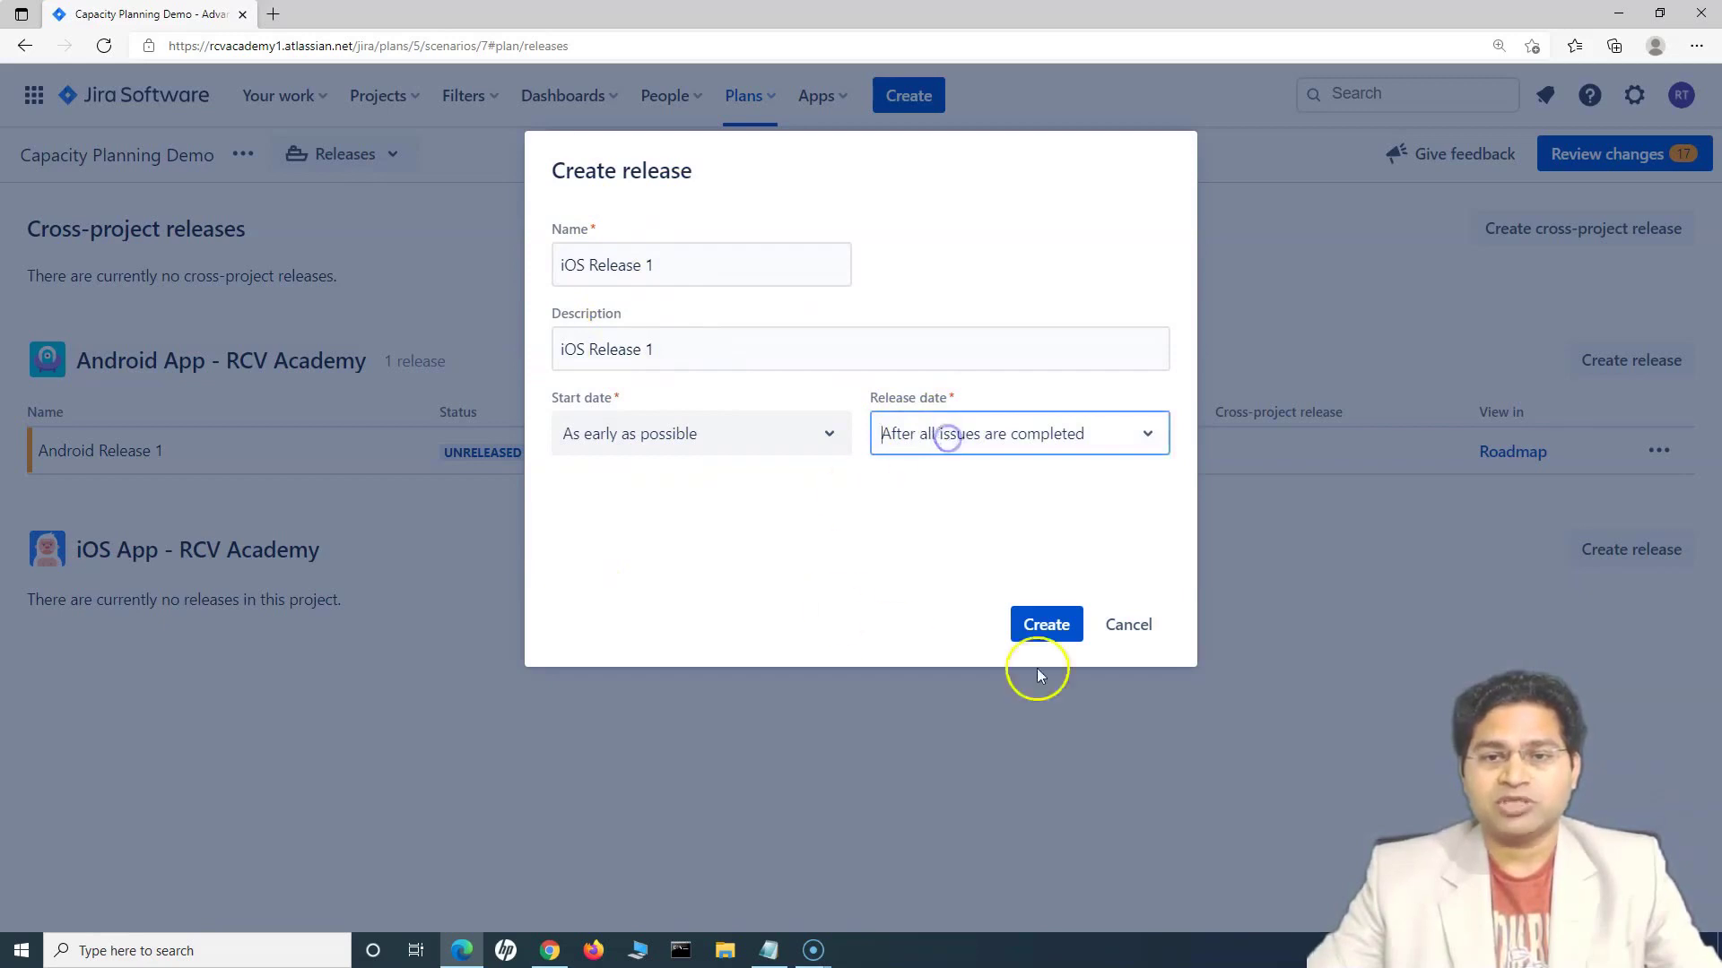
click(1045, 625)
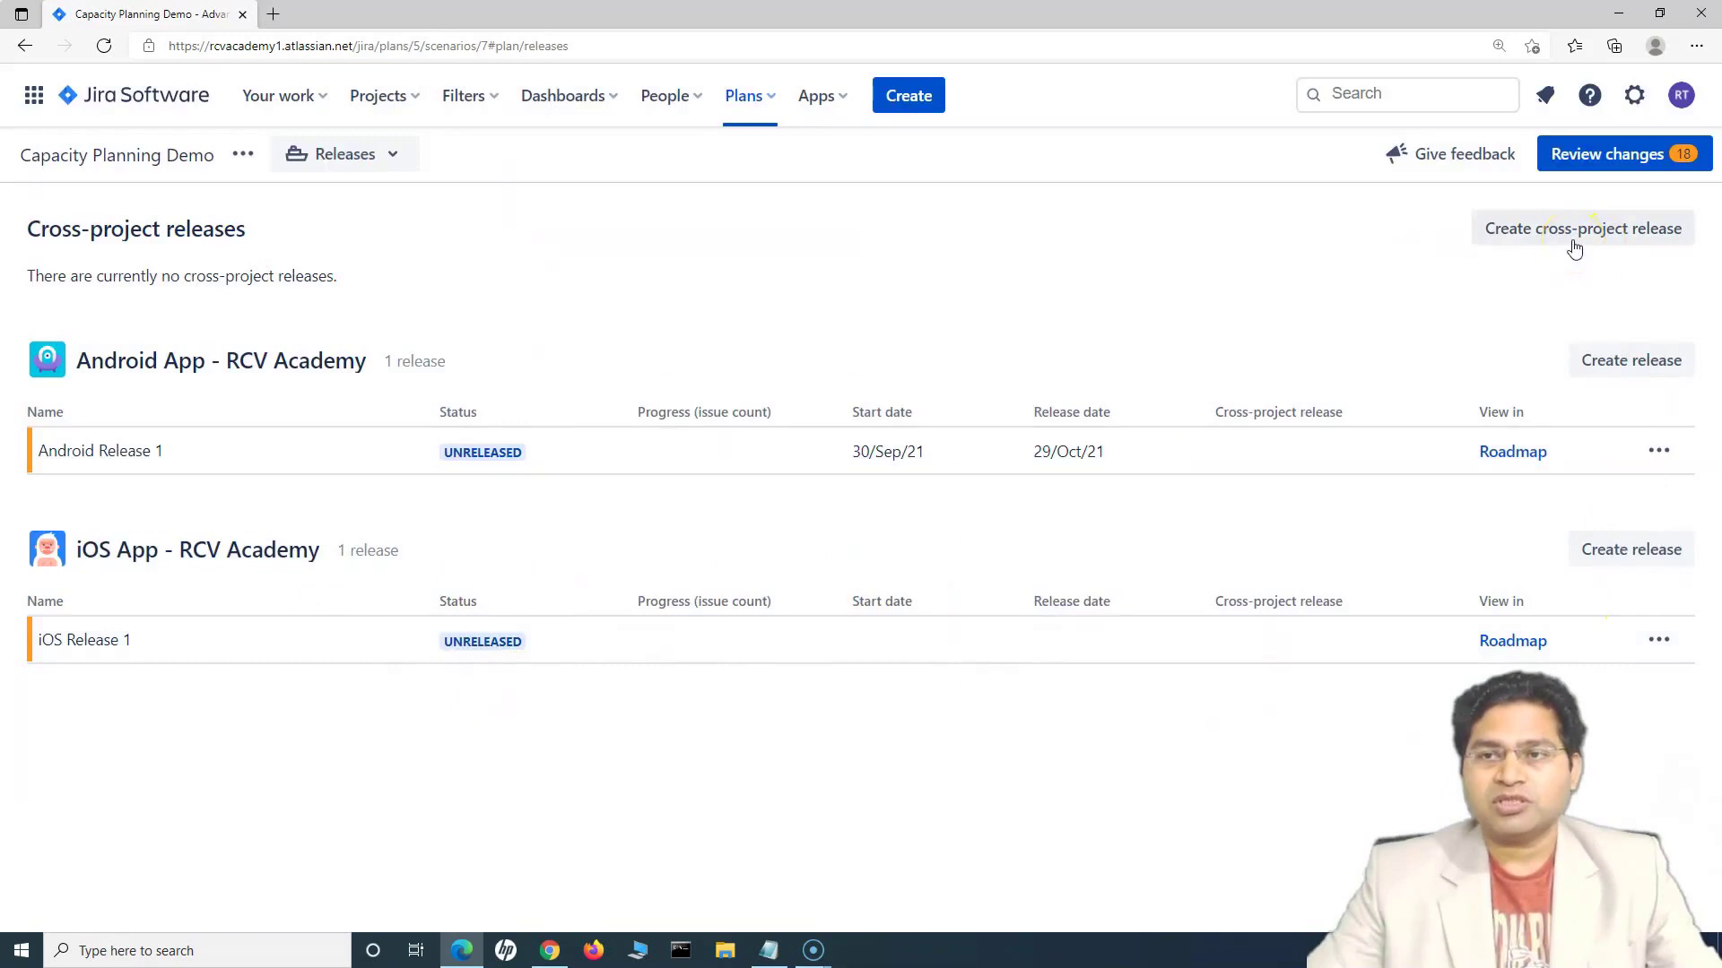
Start creating a cross-project release.
click(1574, 241)
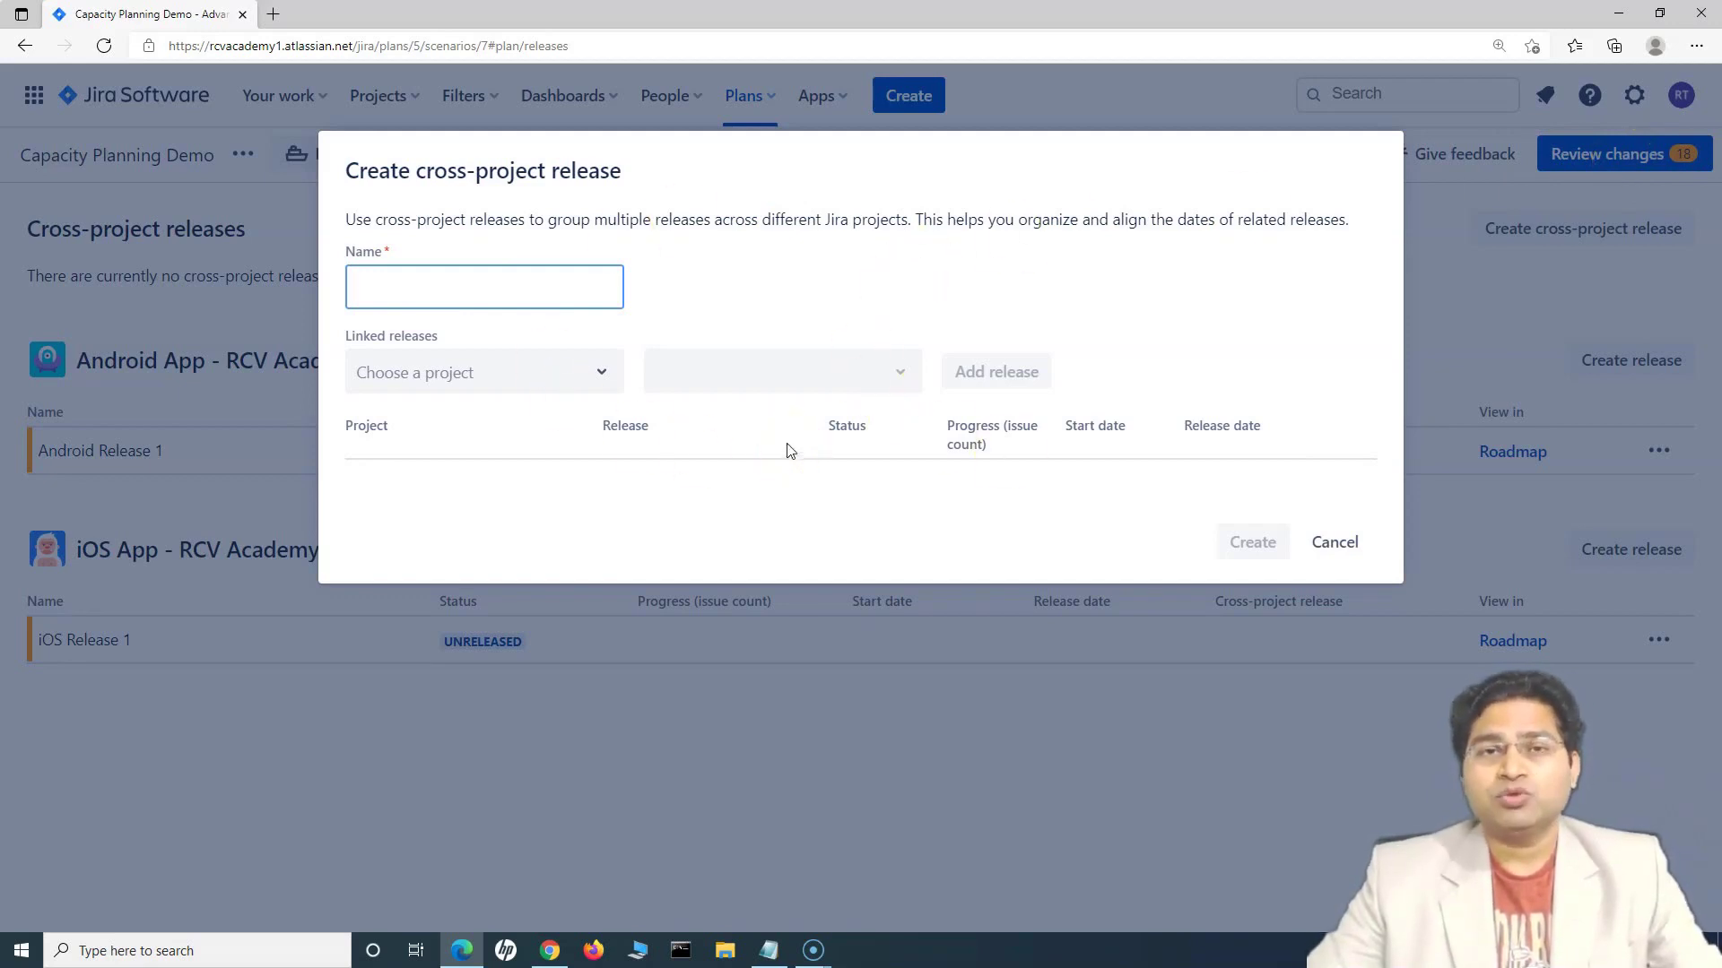
click(406, 294)
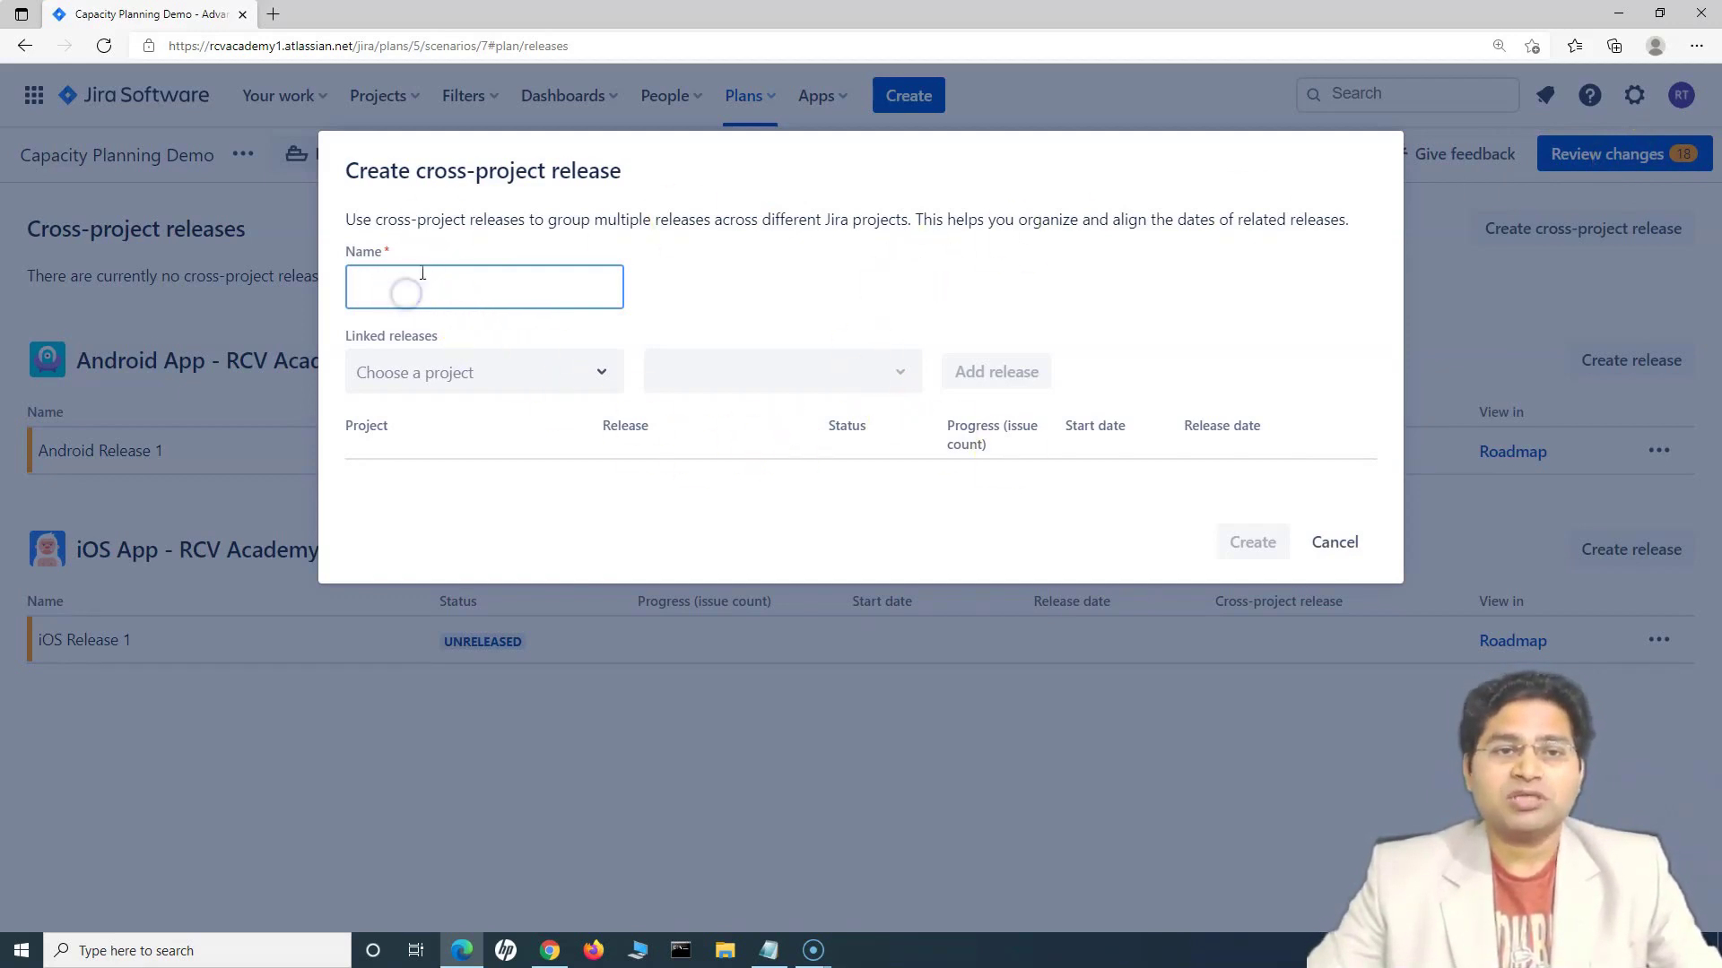
drag(422, 224, 557, 220)
click(562, 224)
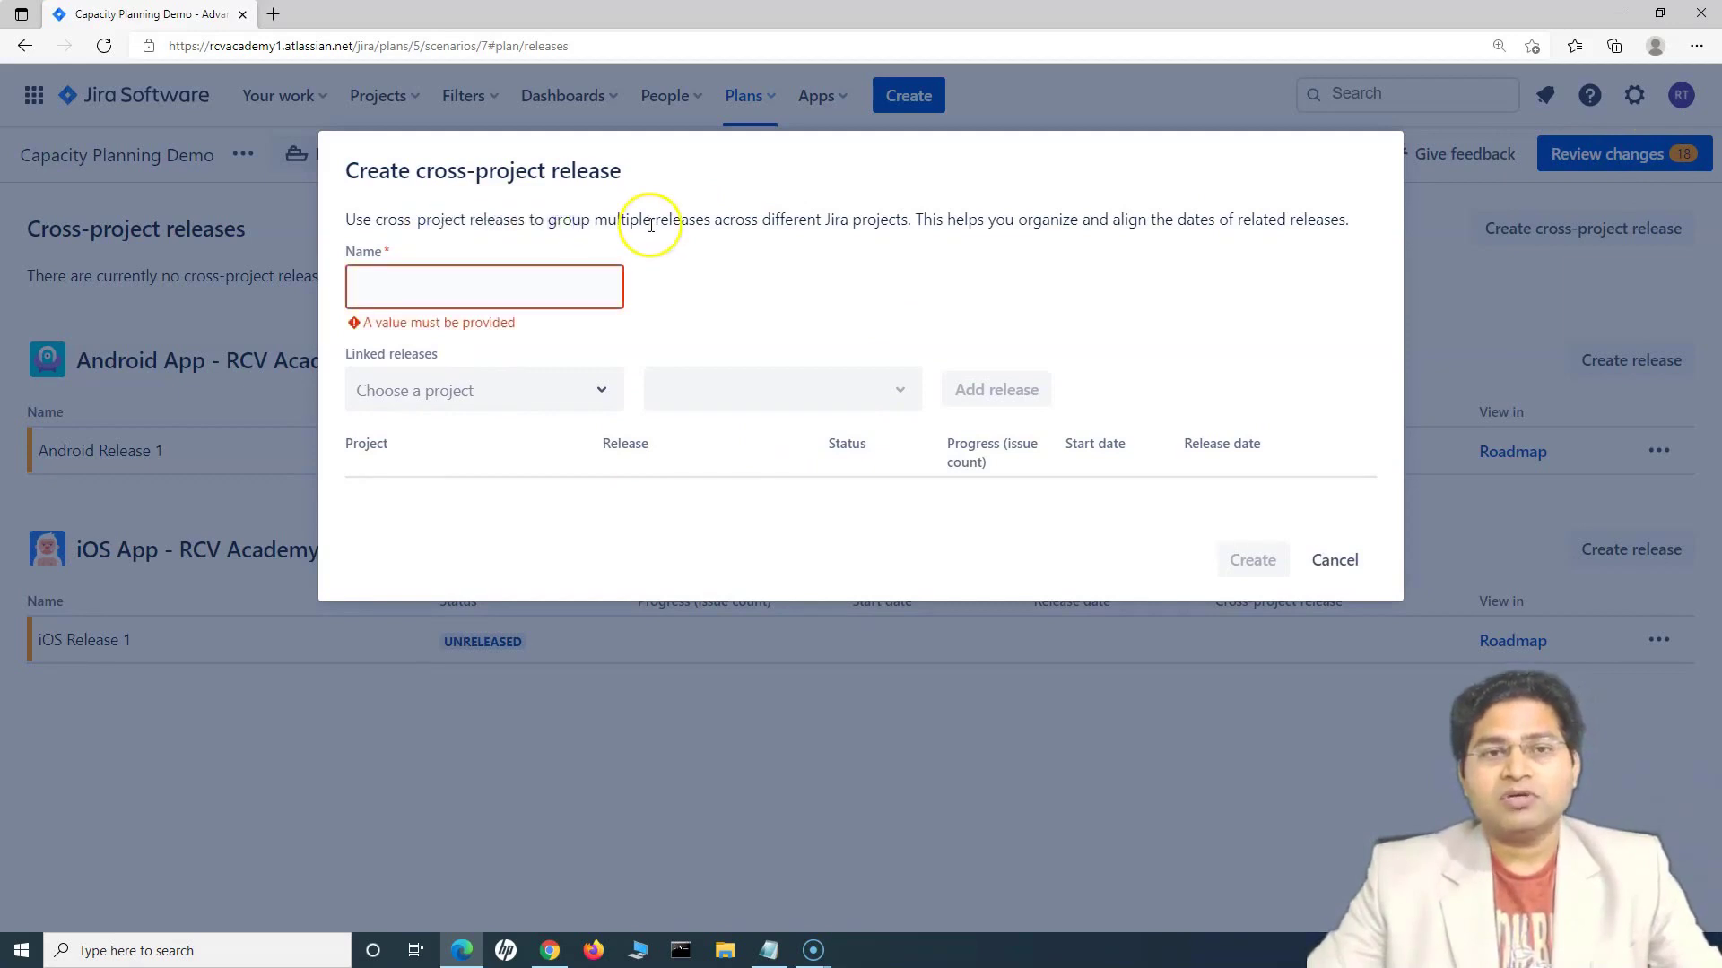
drag(549, 222, 673, 223)
click(687, 223)
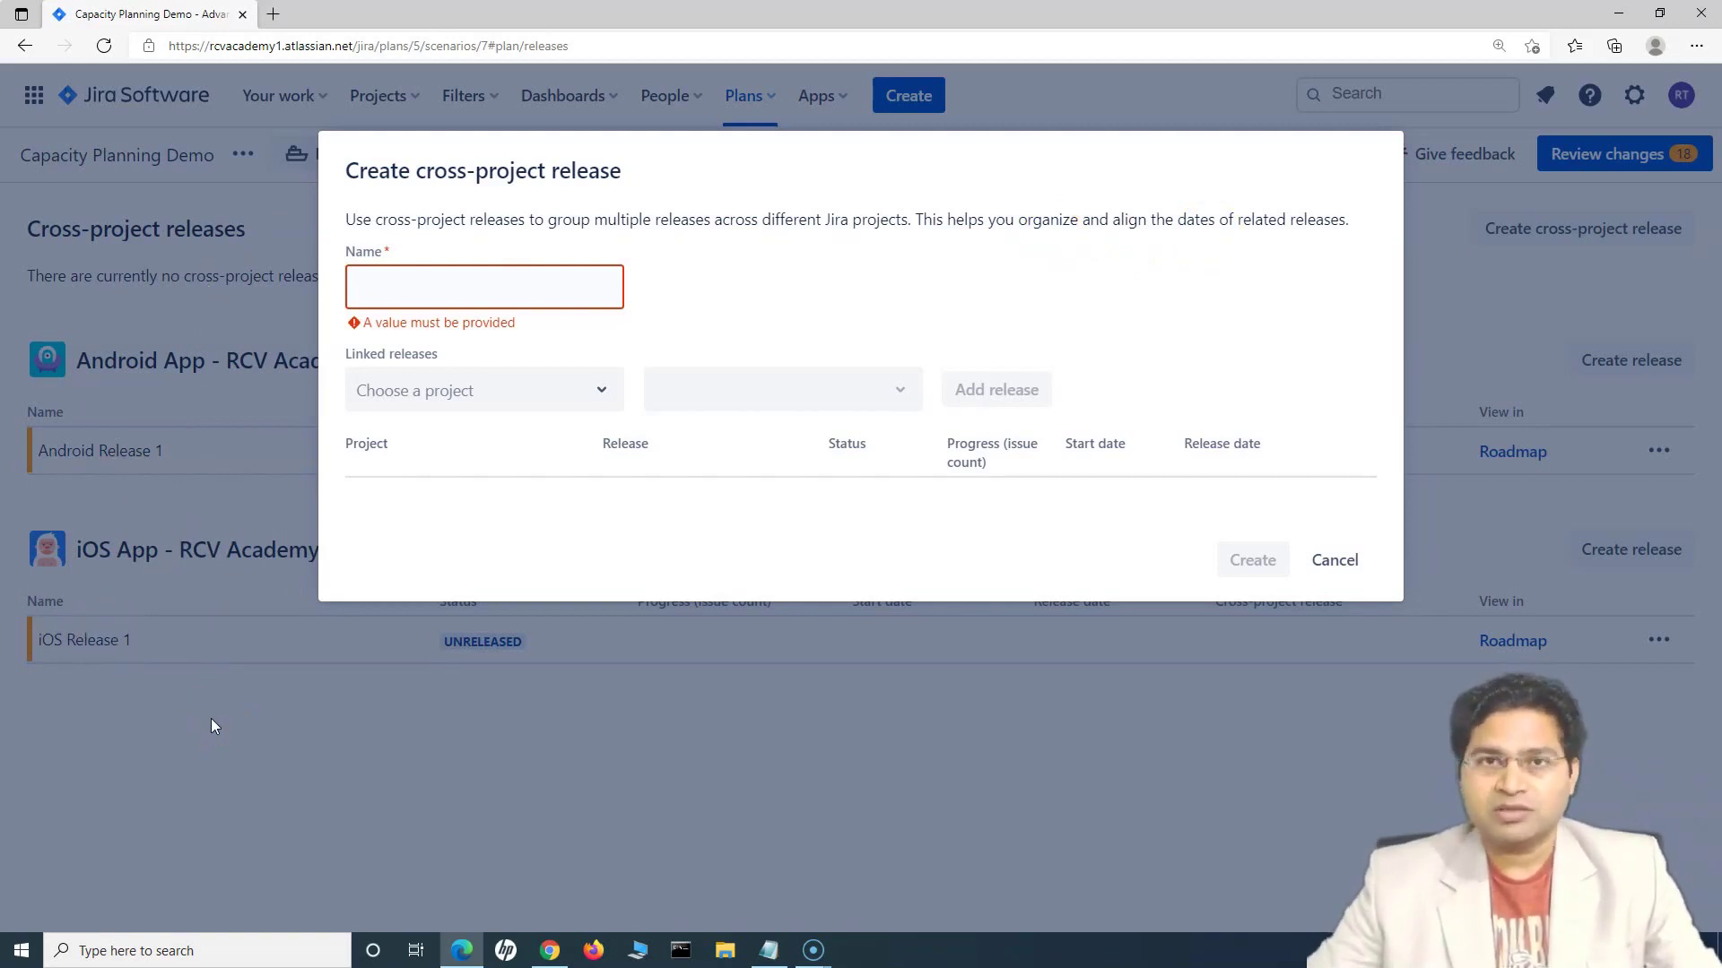
Name the cross-project release CP1.
click(485, 287)
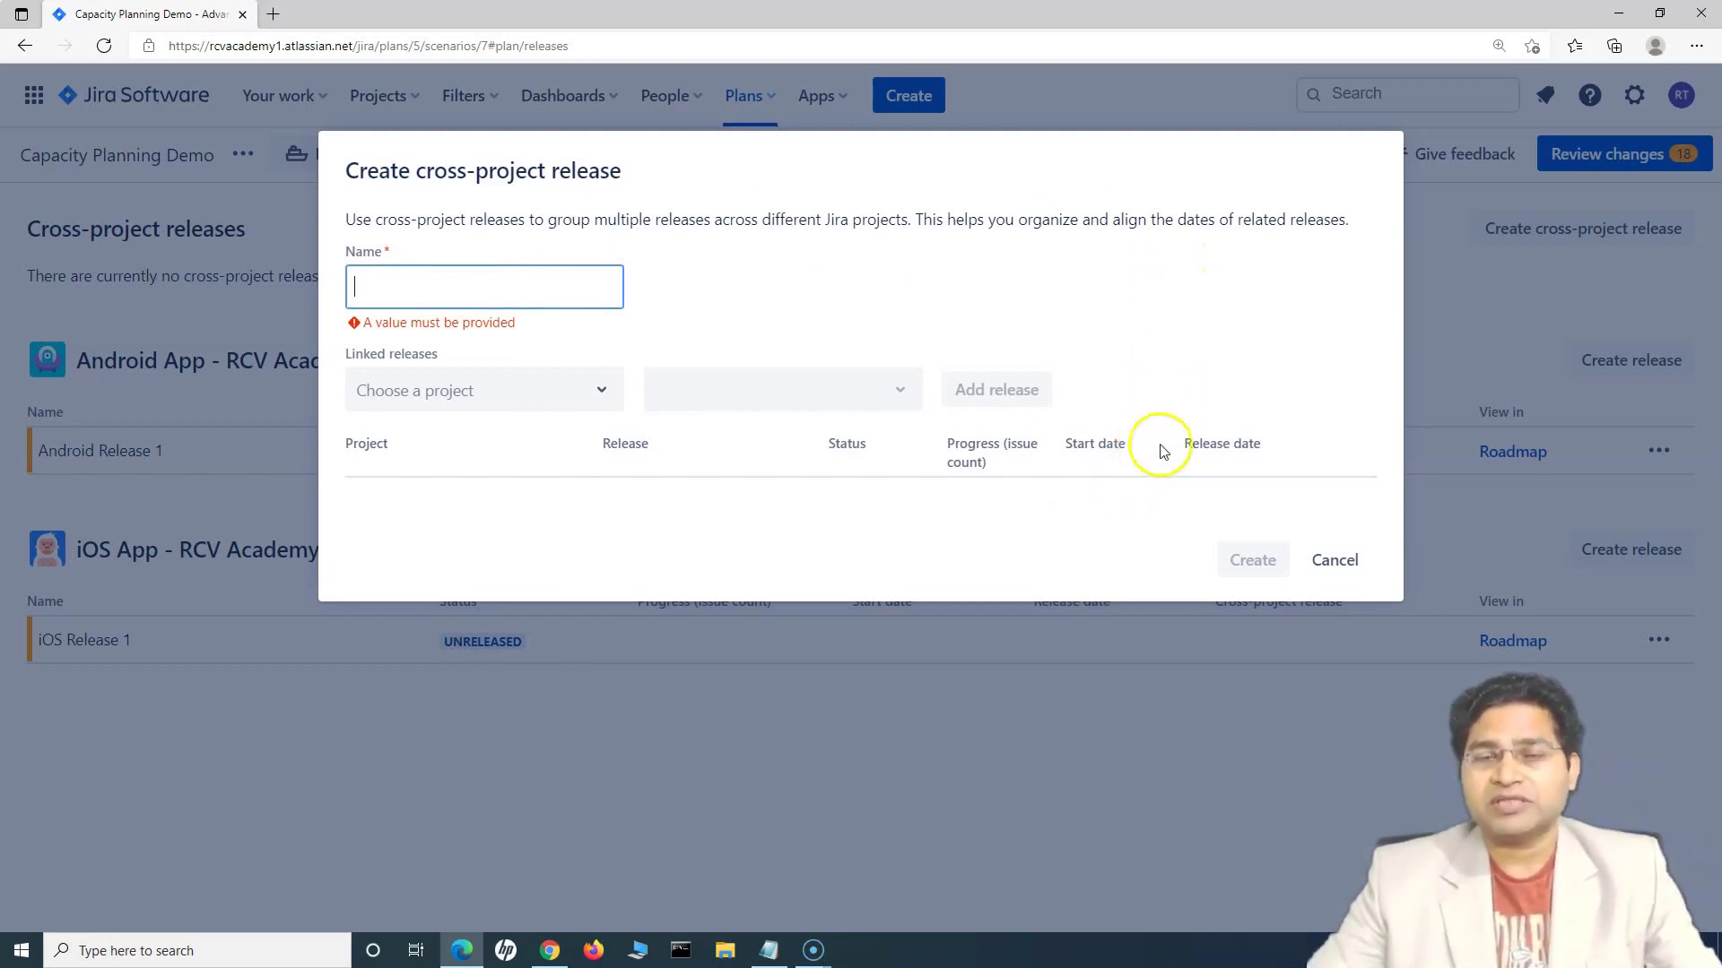
click(514, 292)
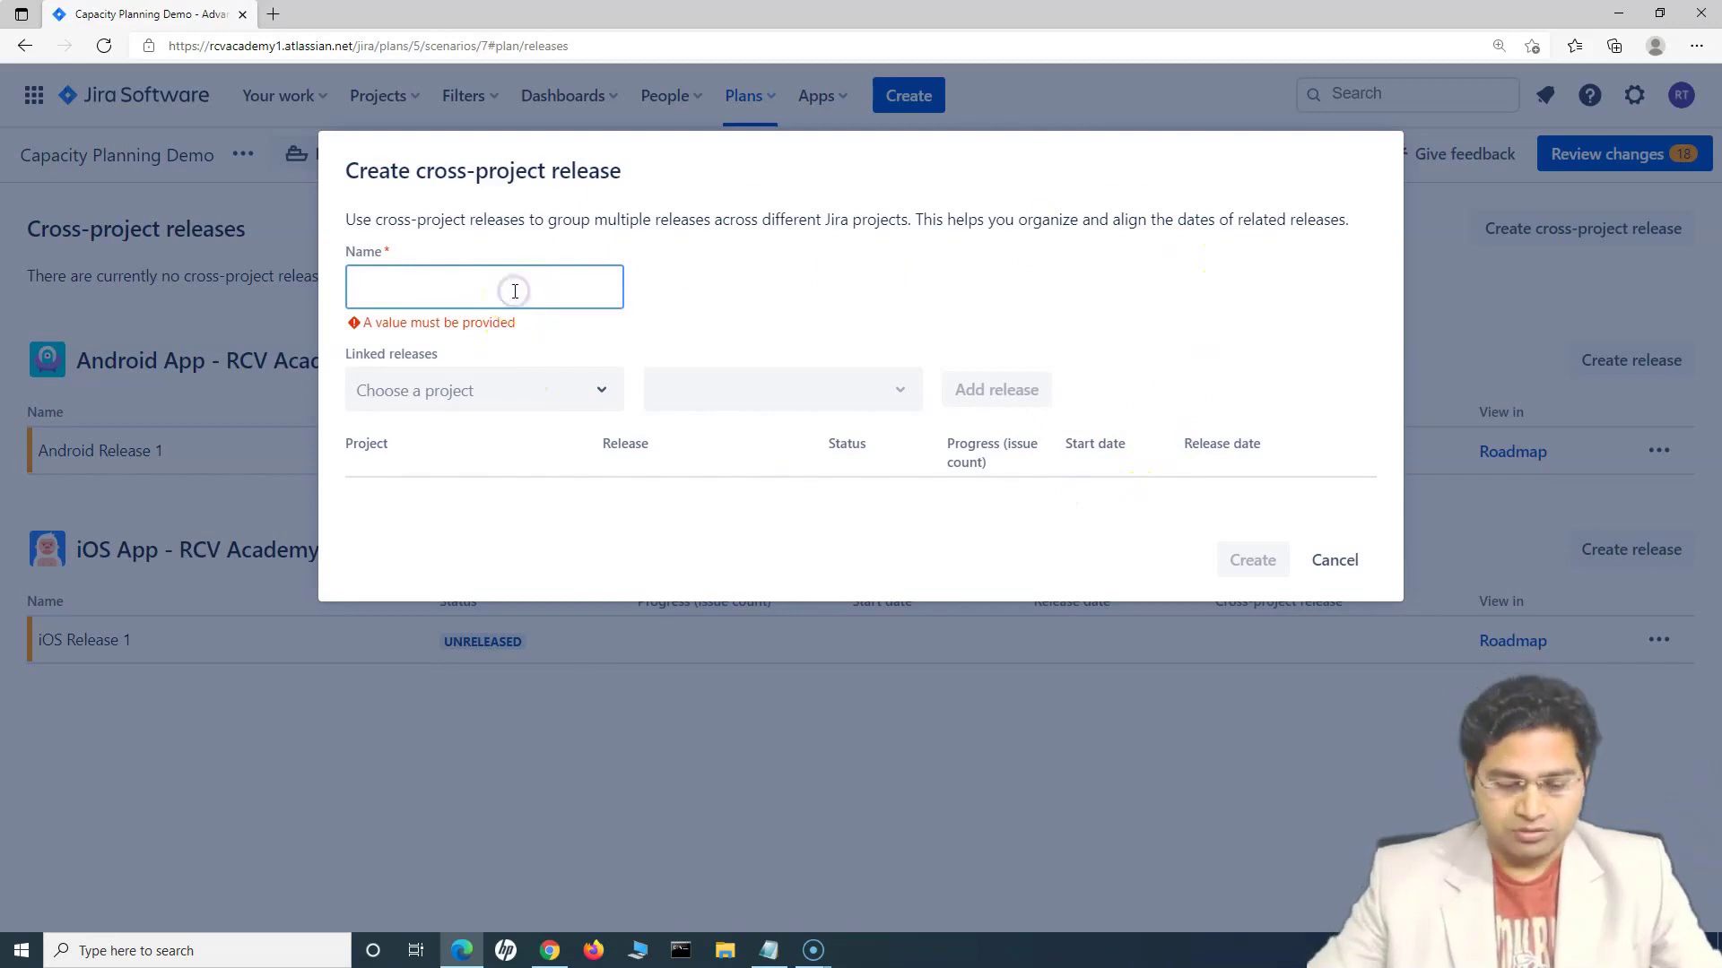
text(CP1)
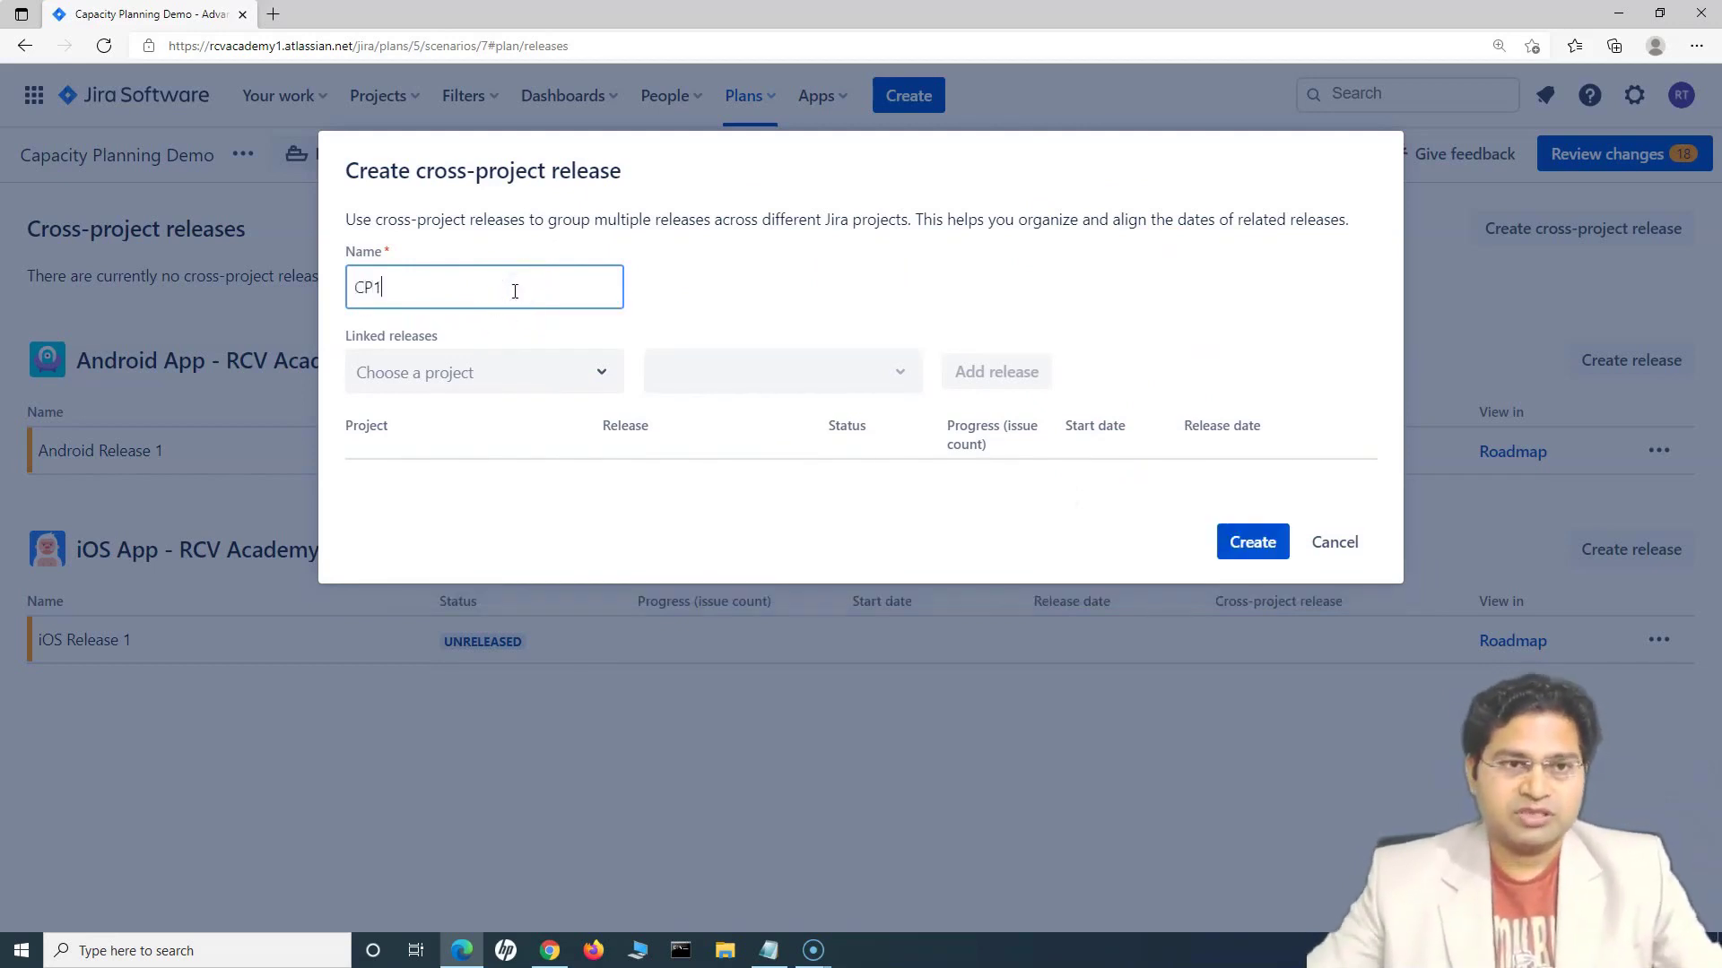
Link Android Release 1 from the Android App project to the cross-project release.
click(486, 373)
click(461, 449)
click(703, 371)
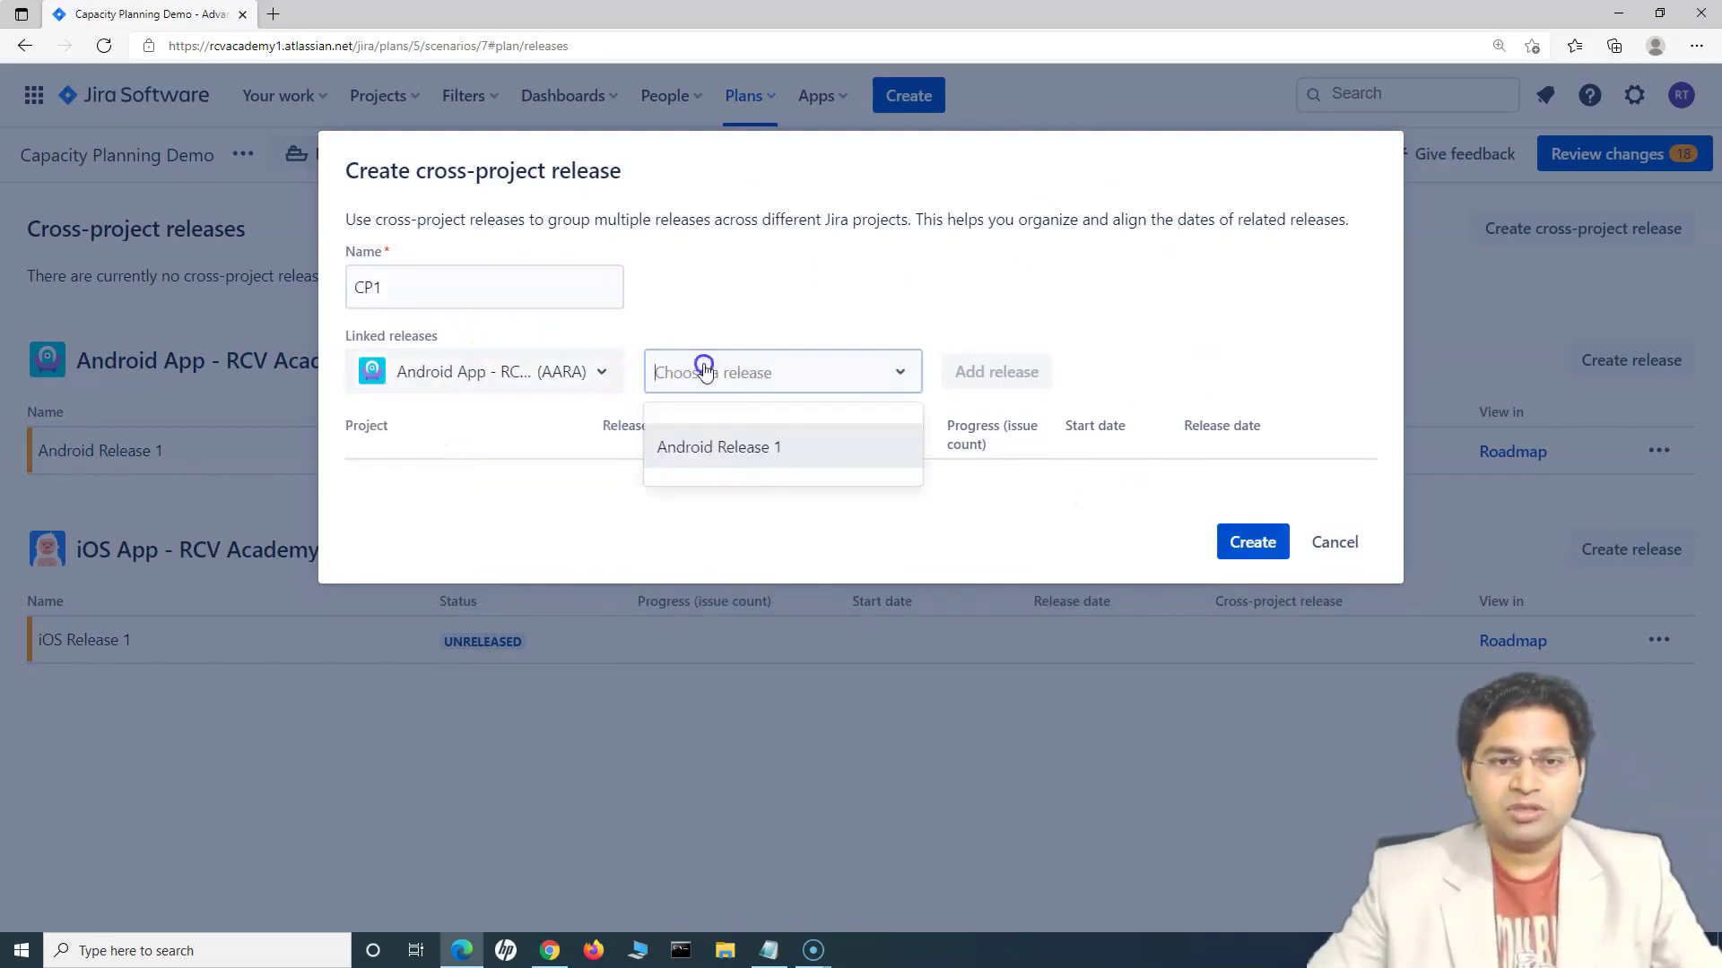
click(725, 446)
click(1026, 373)
Link iOS Release 1 from the iOS App project to the cross-project release and create it.
click(542, 388)
click(496, 445)
click(715, 389)
click(717, 446)
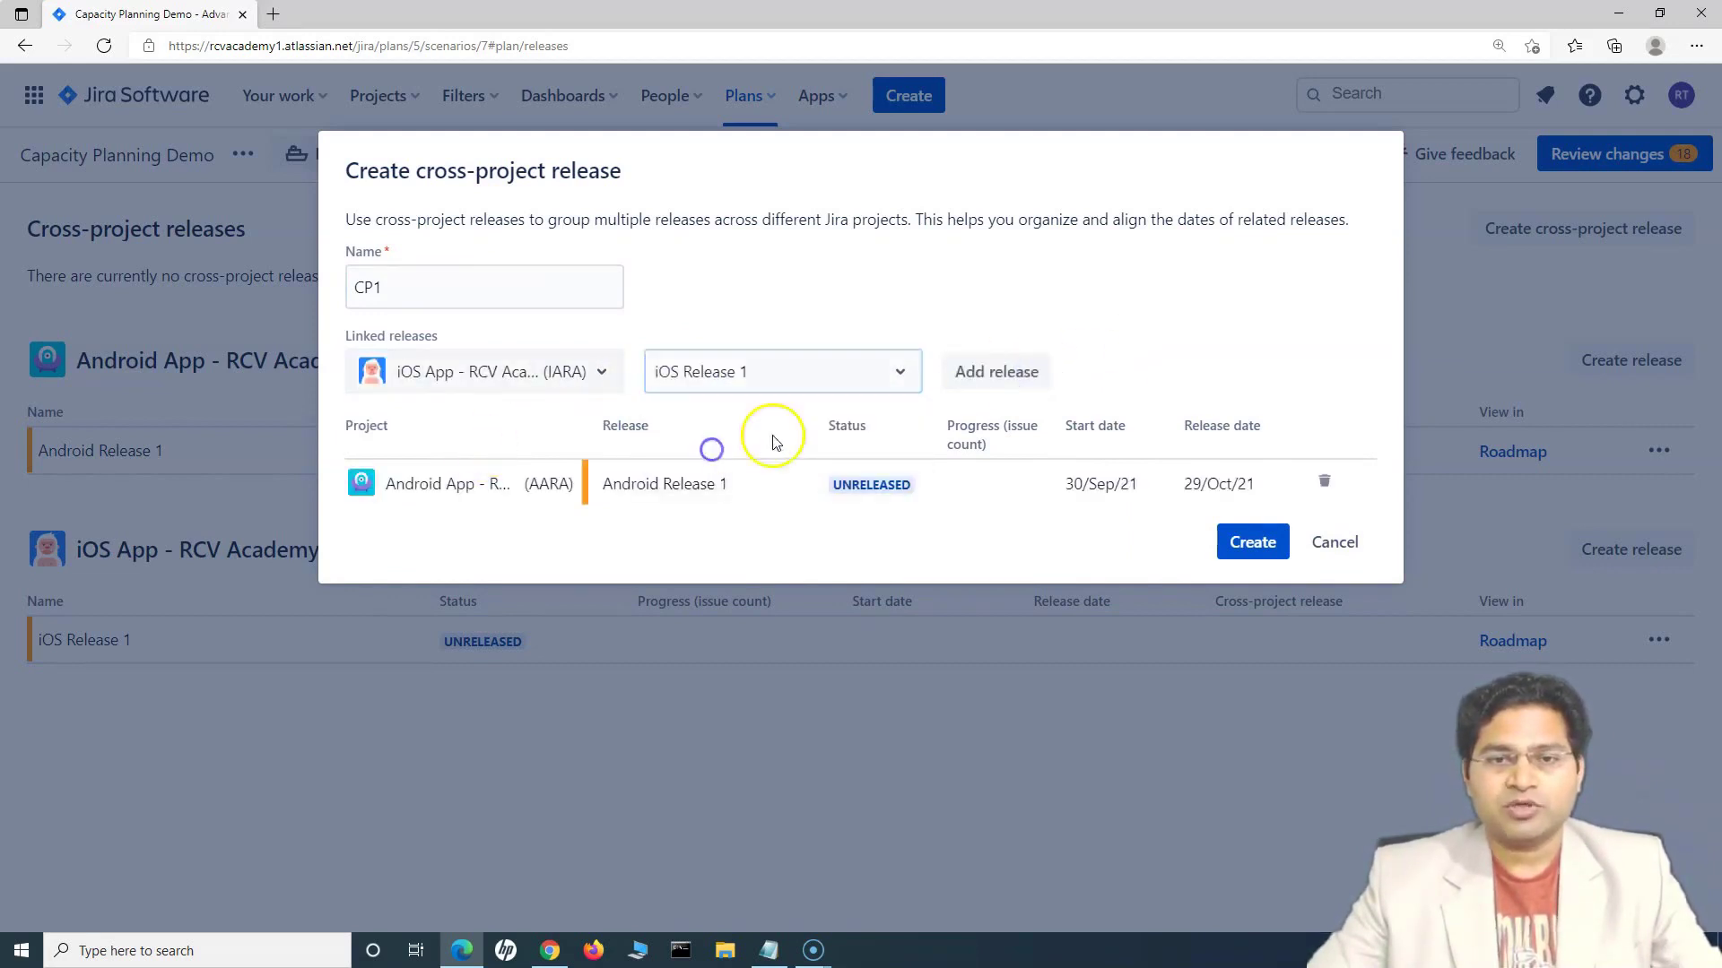
click(991, 370)
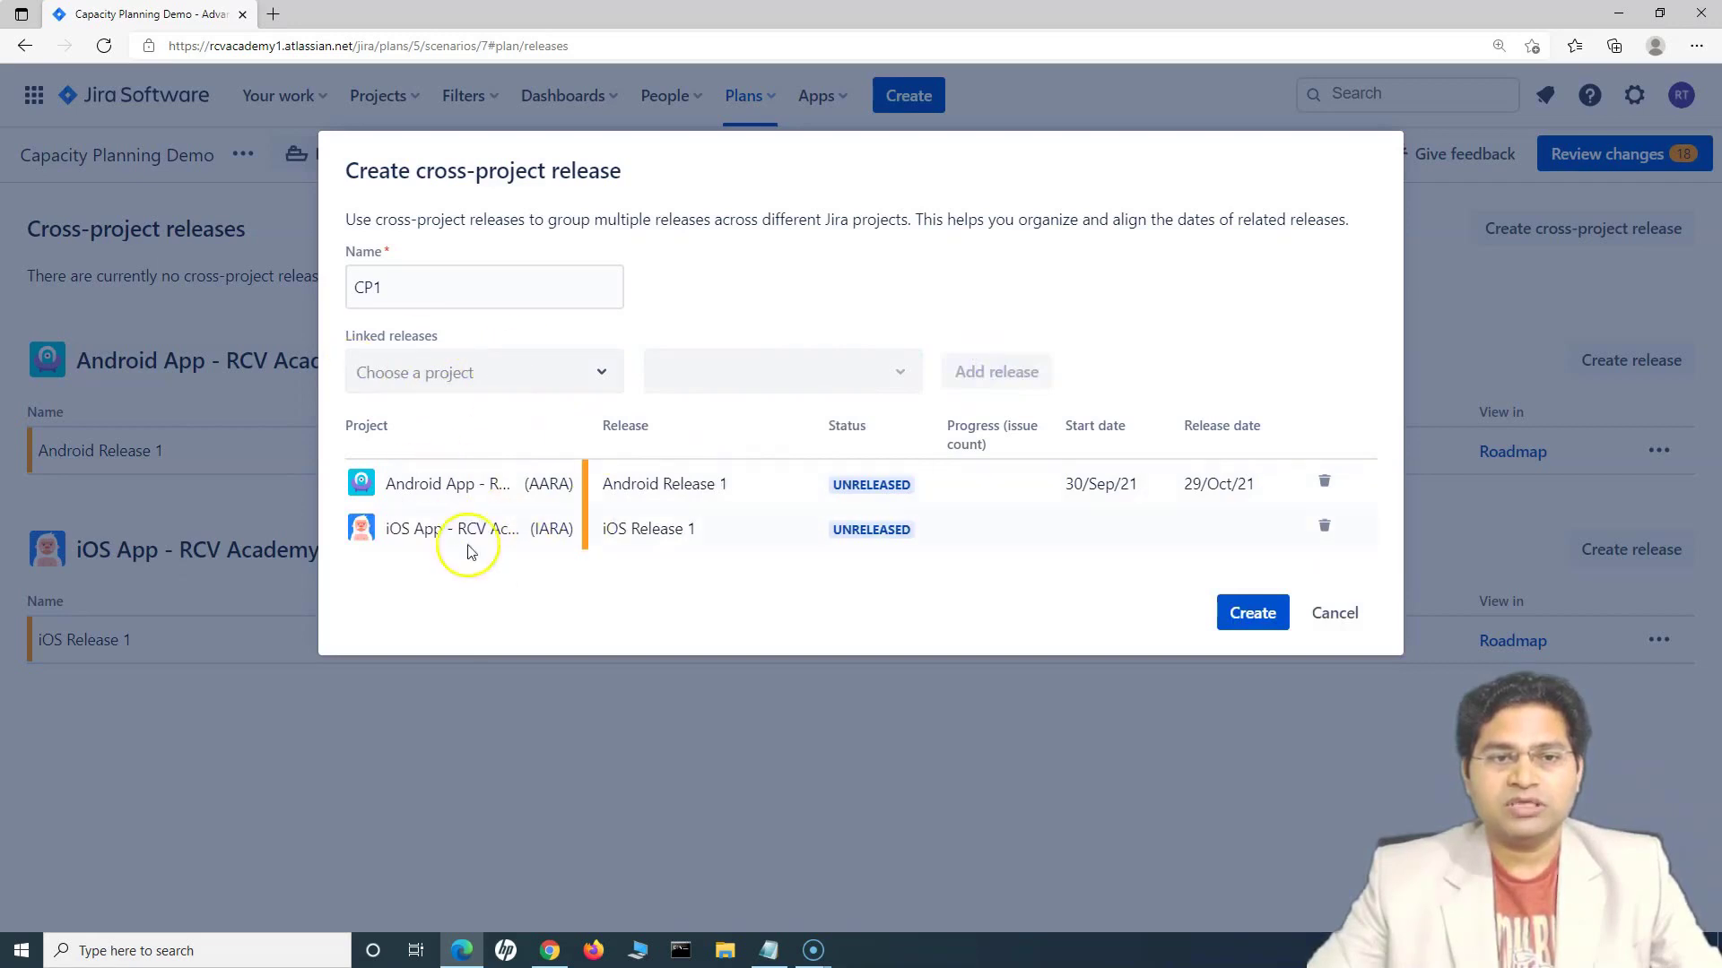
click(1255, 619)
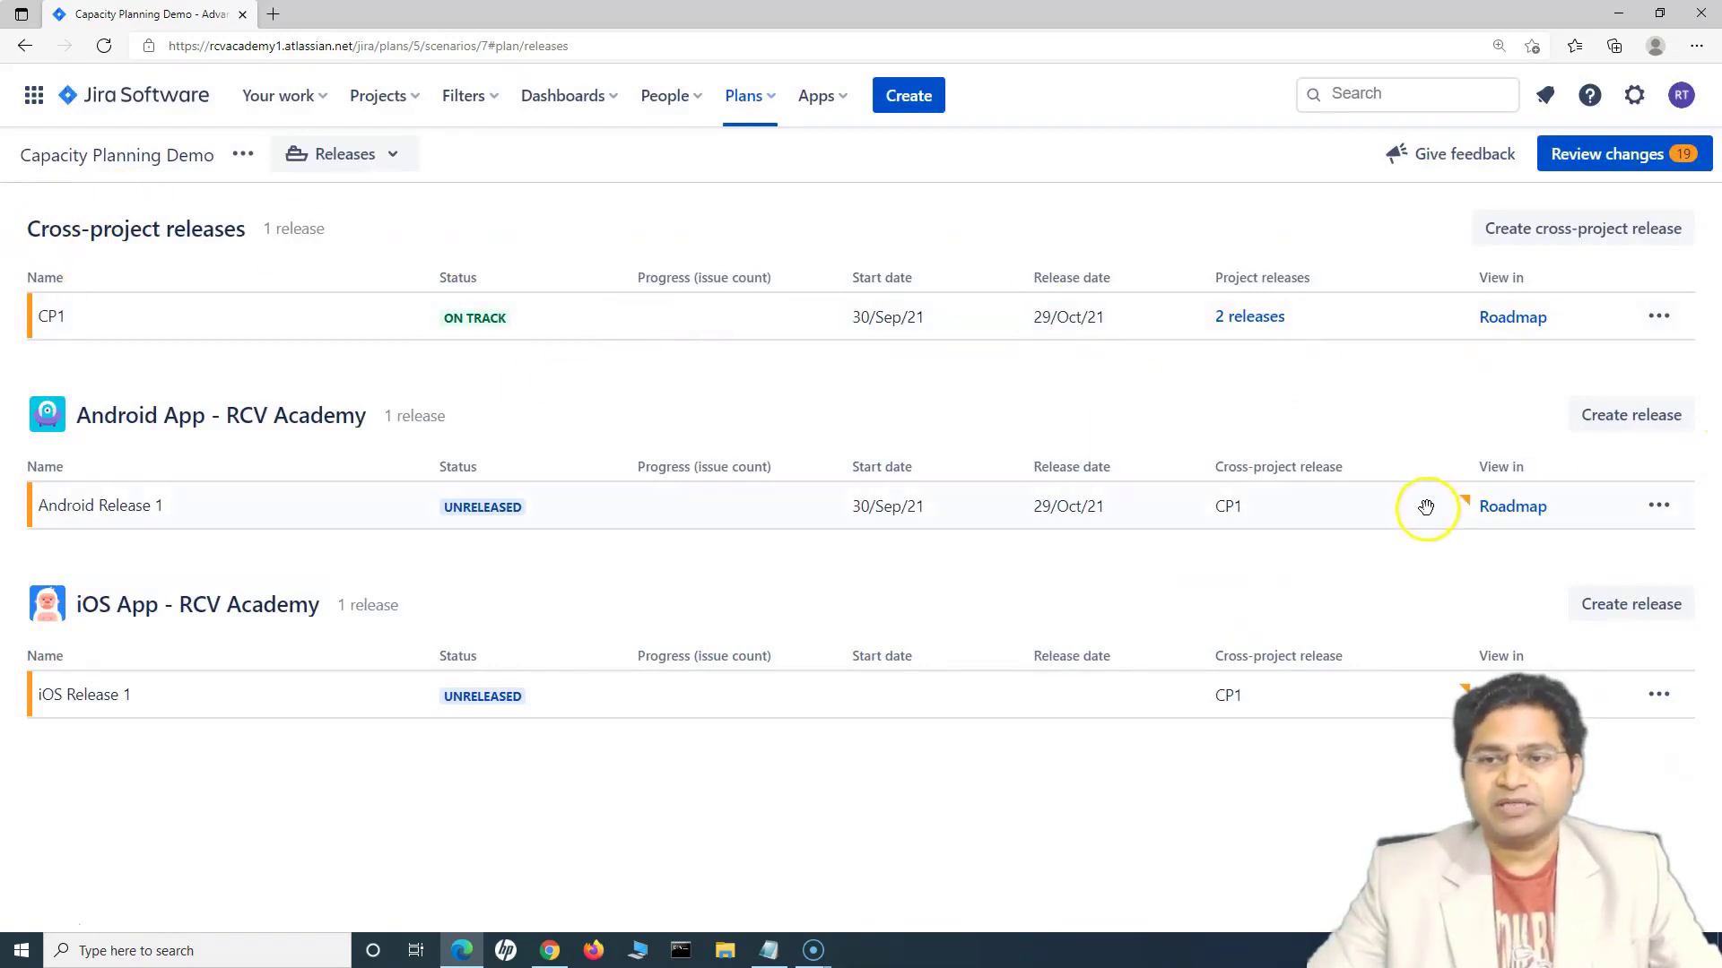
Start a new release in the iOS App project with iOS Release2 as both its name and description.
click(1633, 414)
click(1650, 603)
click(1650, 603)
click(717, 265)
text(iOS Release 1)
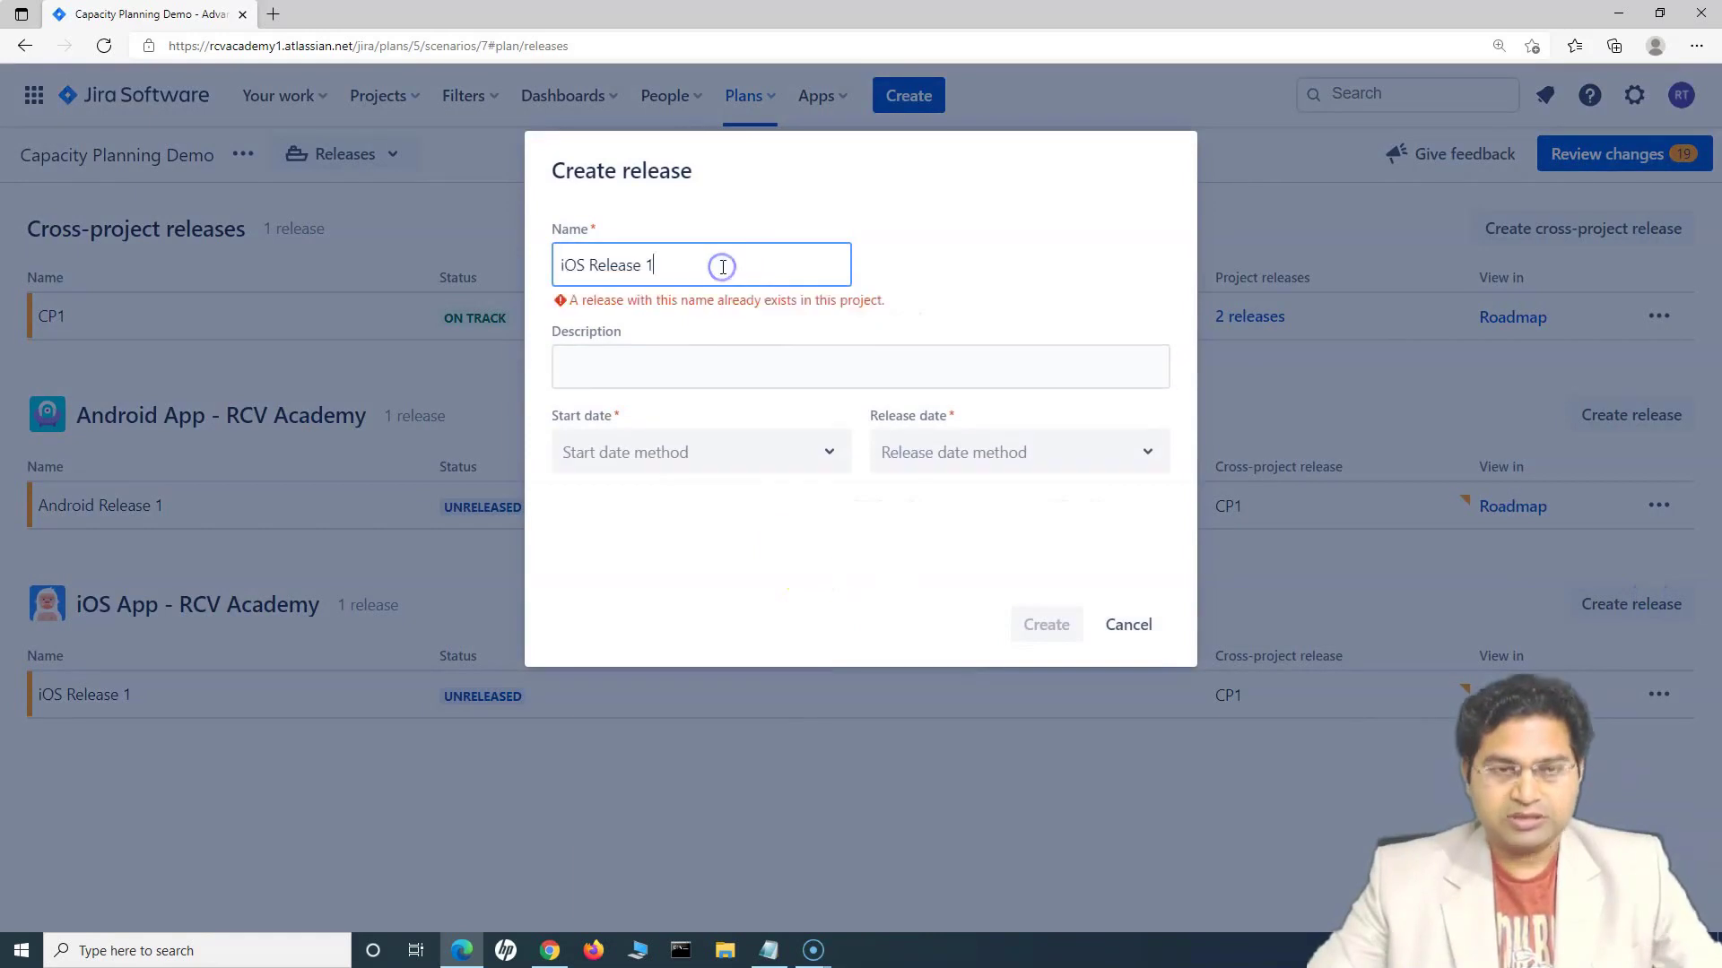
key(BackSpace)
key(BackSpace)
text(2)
drag(719, 261, 499, 261)
key(ctrl+c)
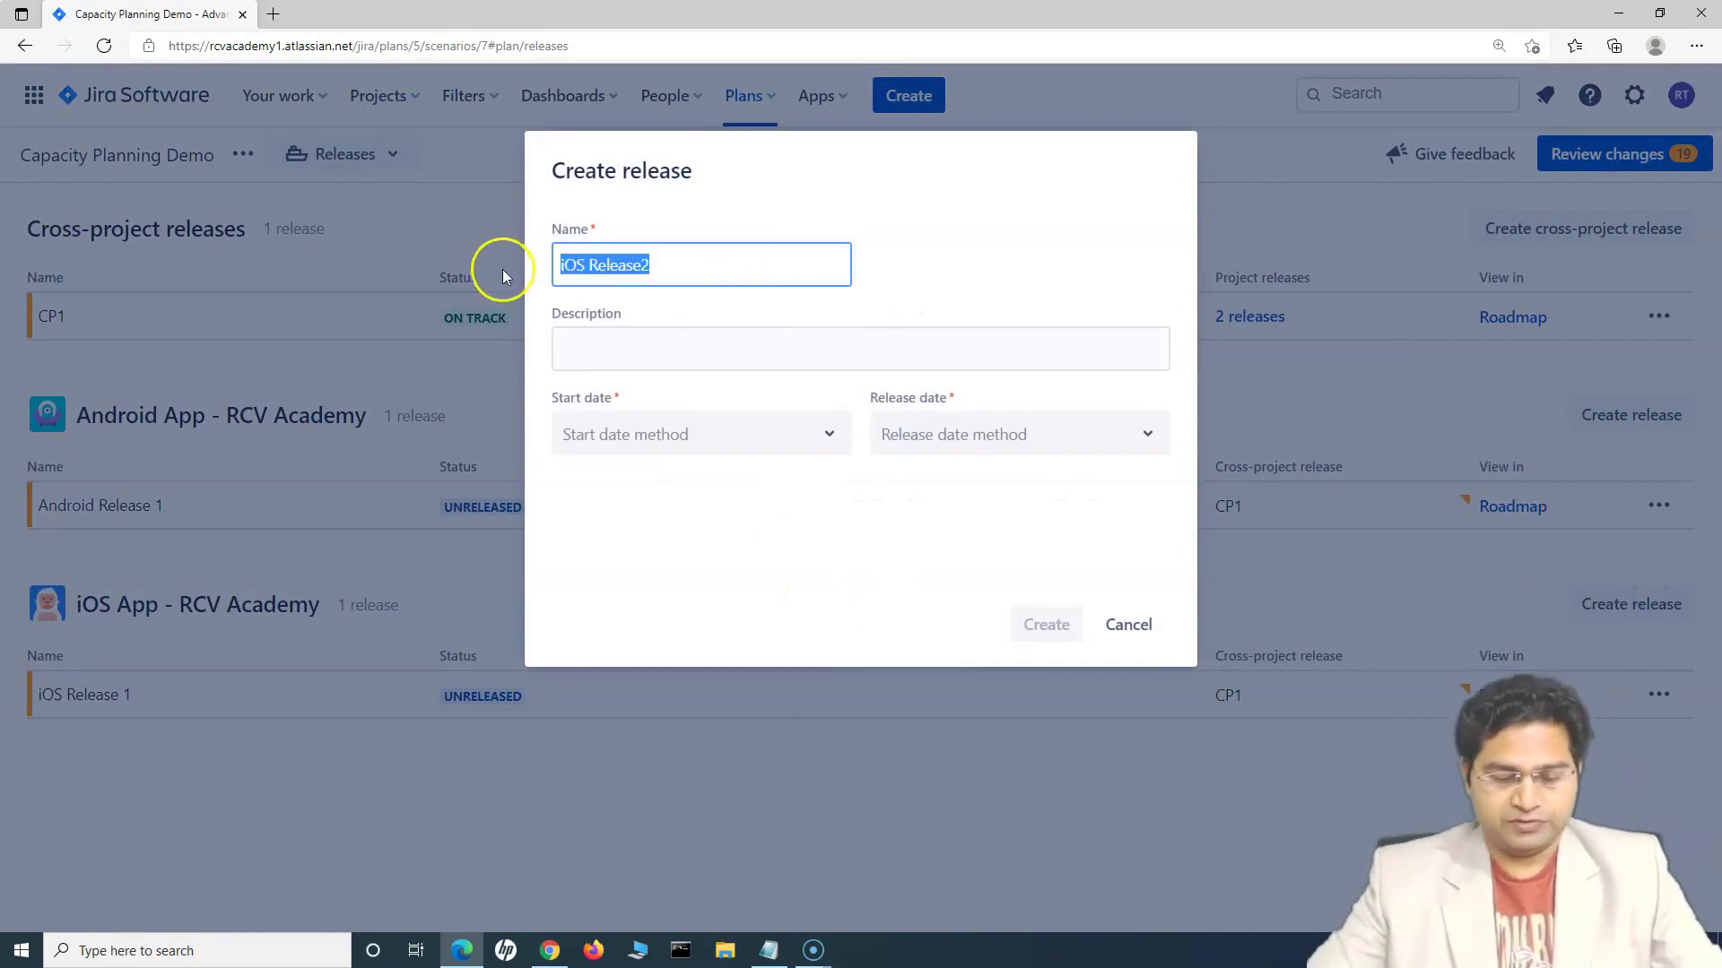
click(646, 339)
key(ctrl+v)
Set the new release's start date relative to the previous release date, 1 week after it.
click(622, 434)
click(627, 539)
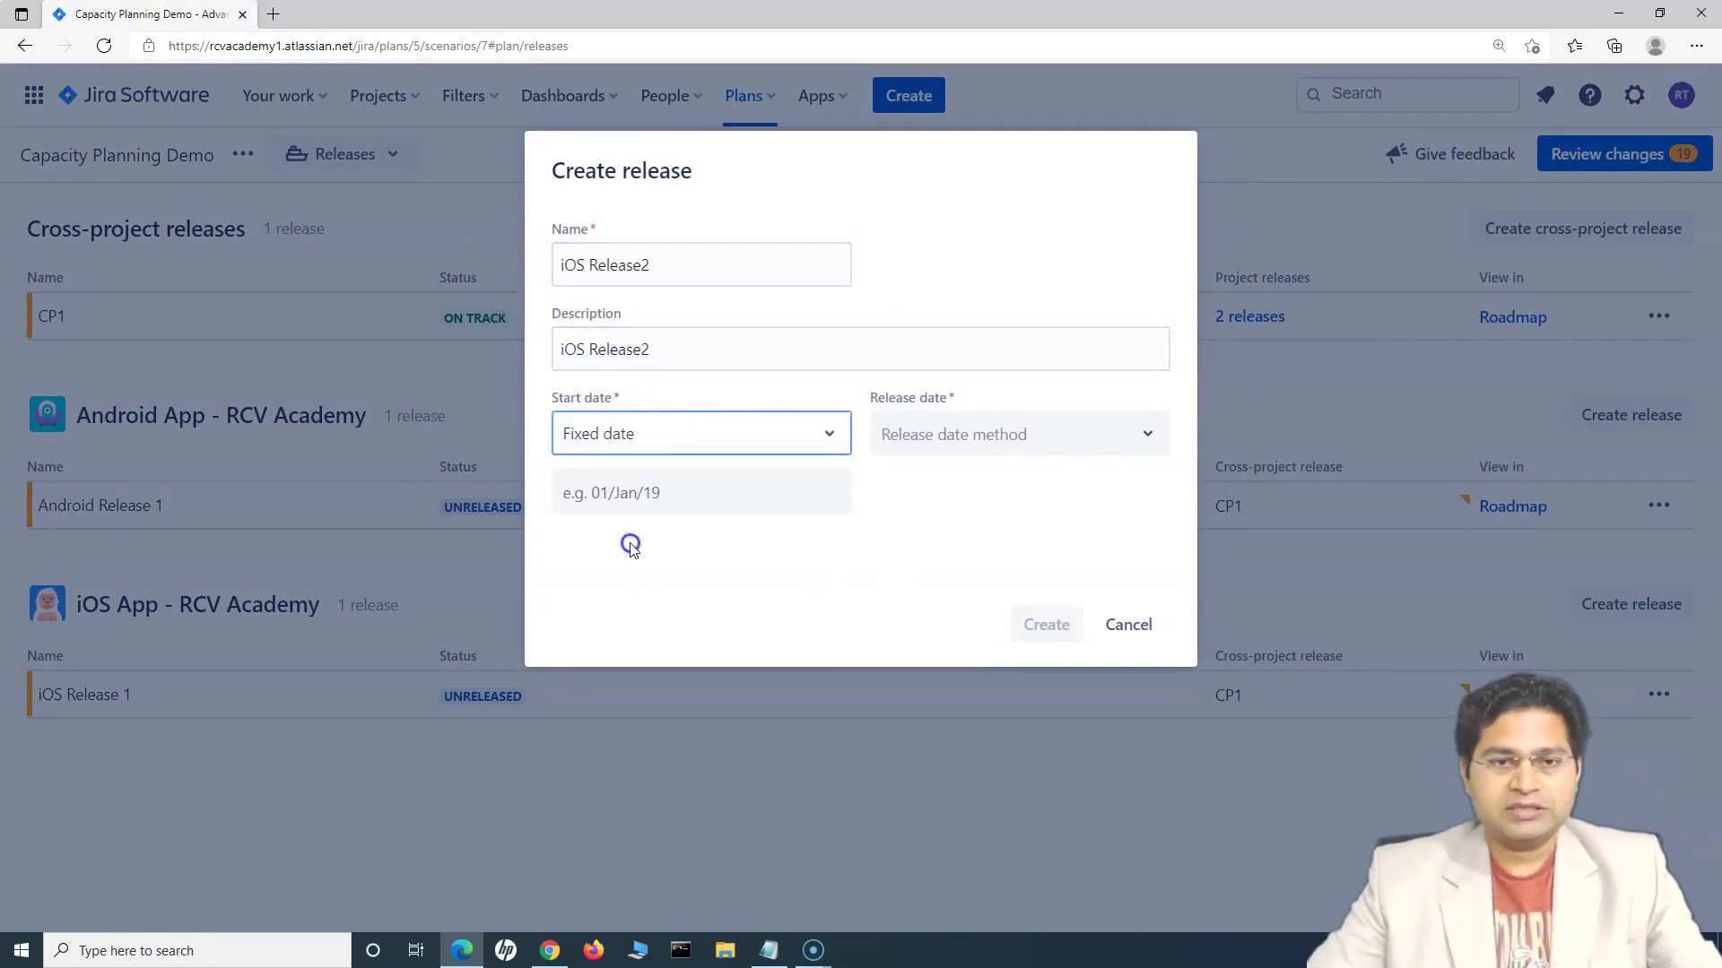
click(721, 433)
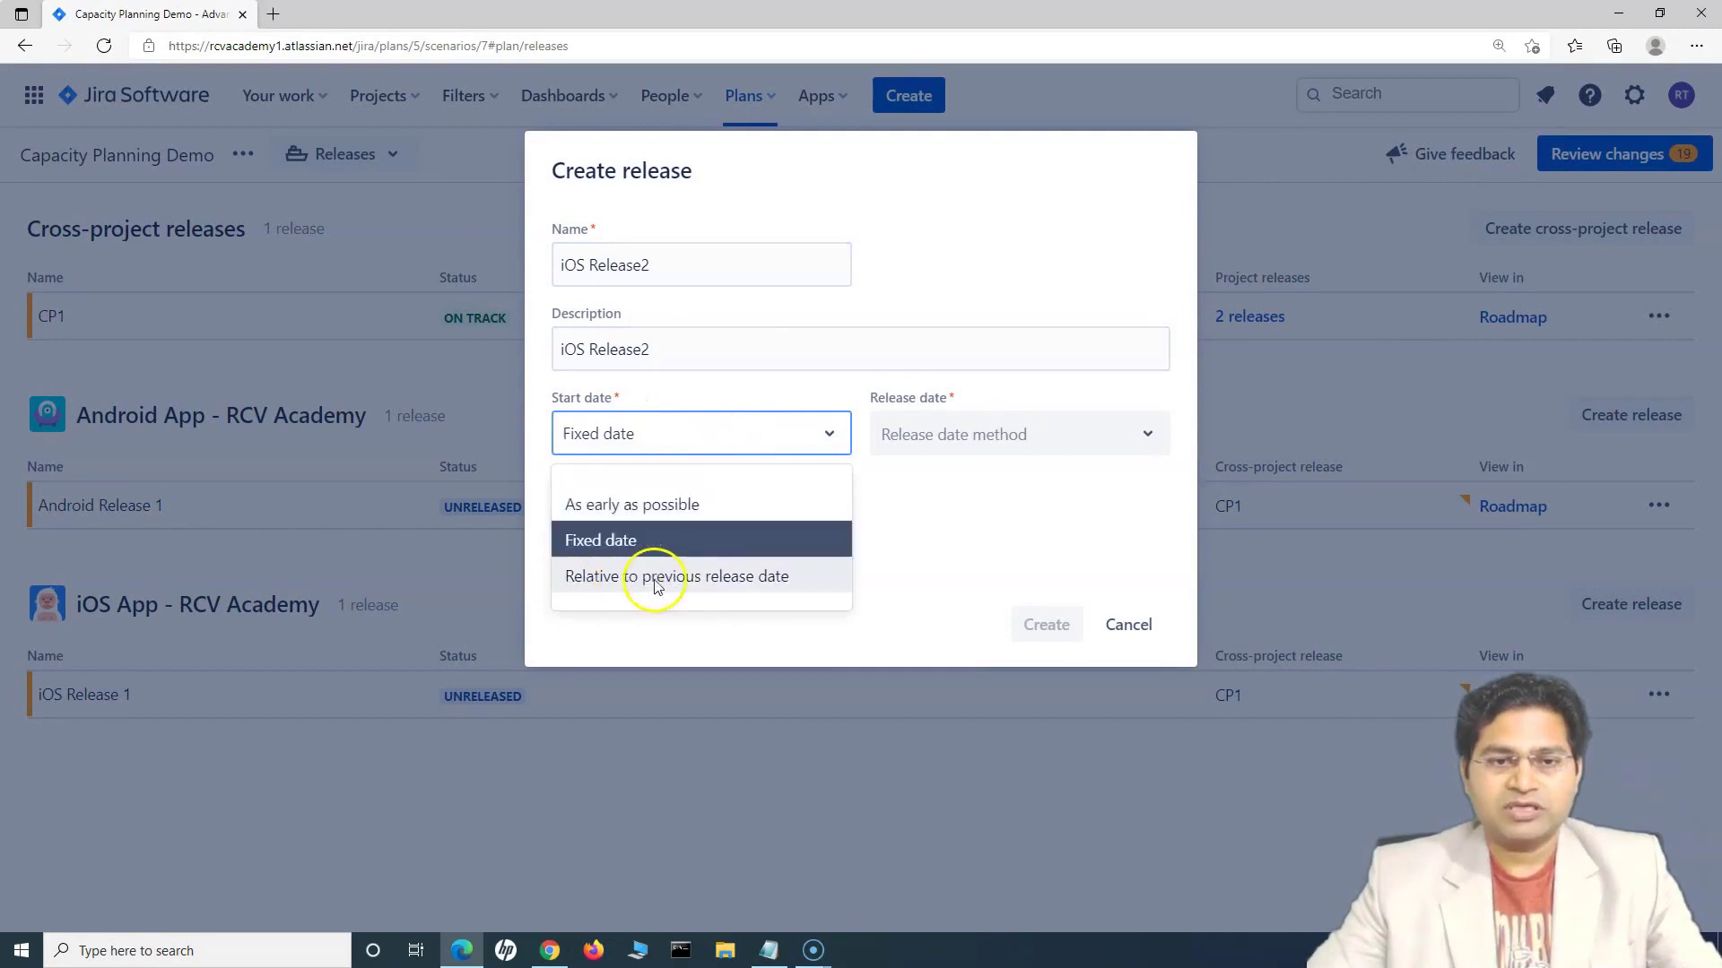
click(655, 579)
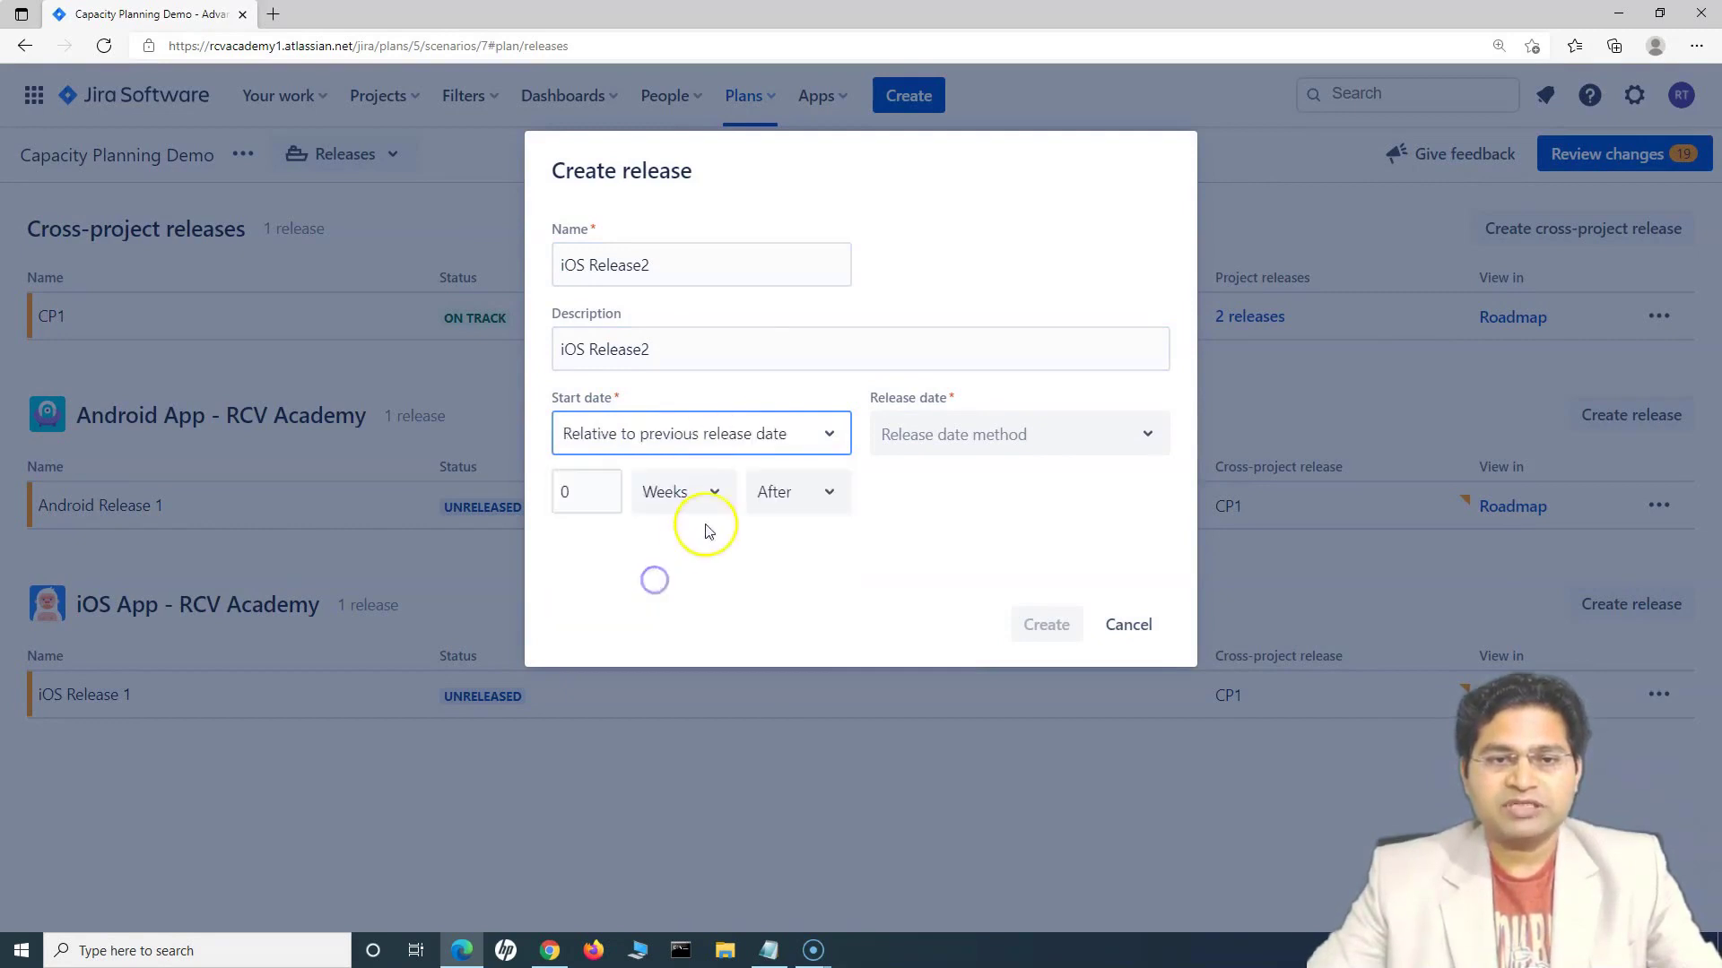
click(606, 489)
click(668, 587)
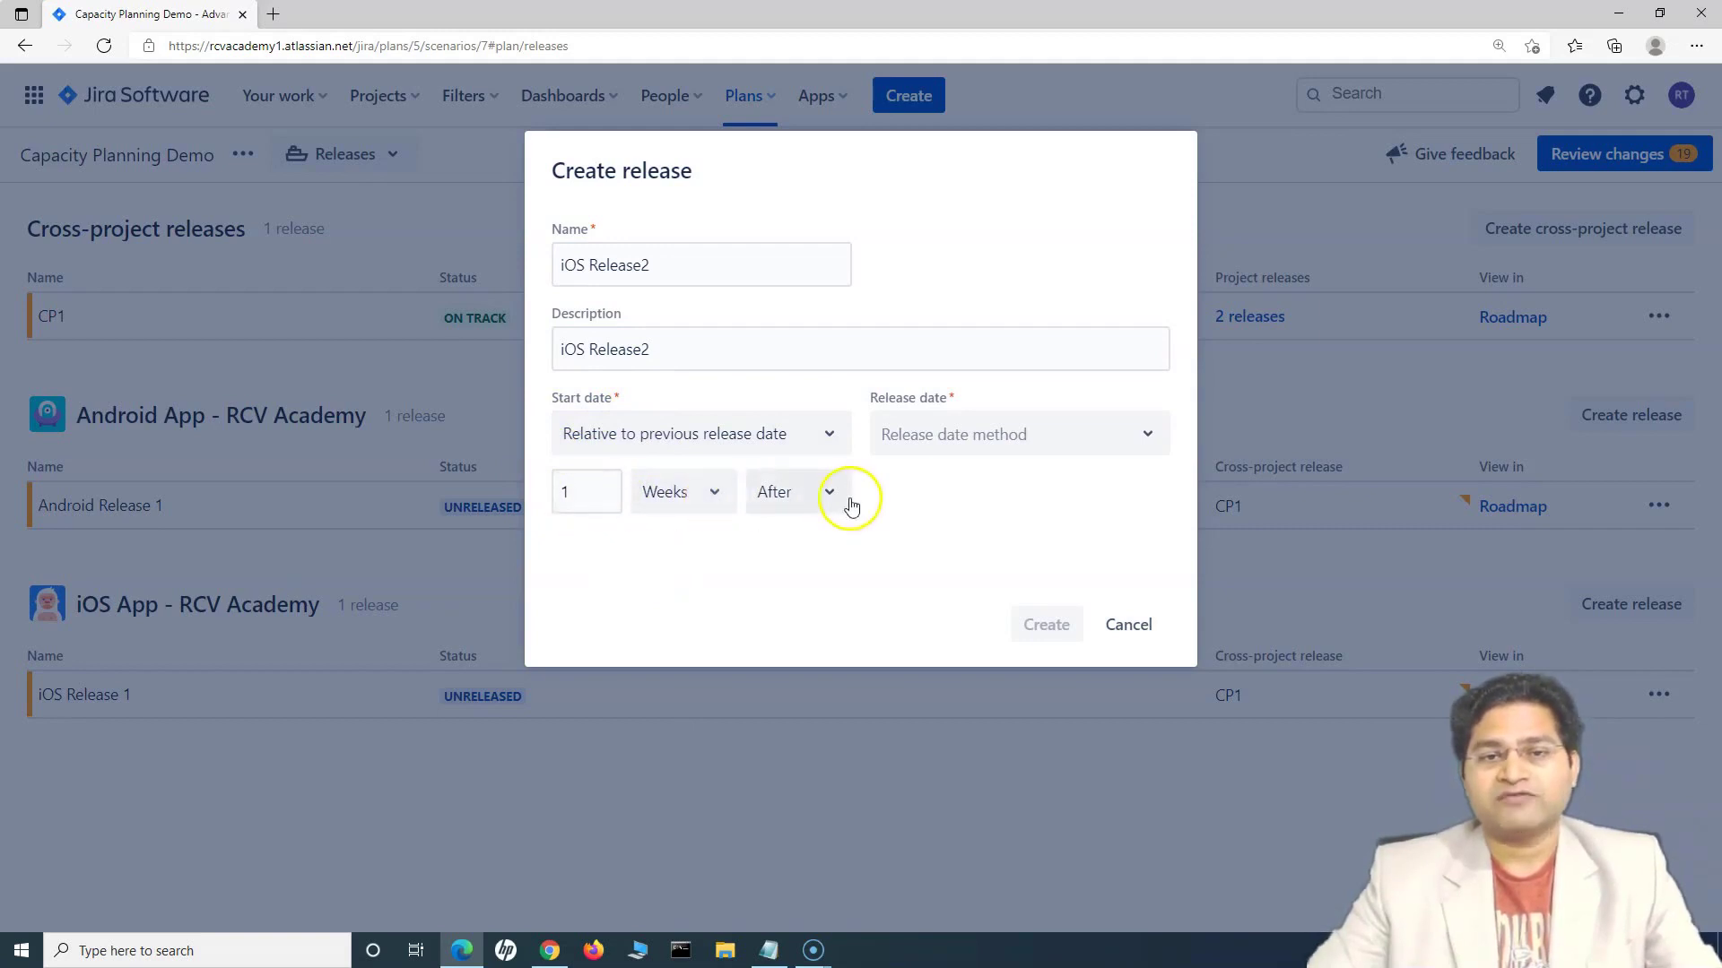
Give the release a fixed release date of 30/Nov/21 and create it.
click(964, 436)
click(923, 540)
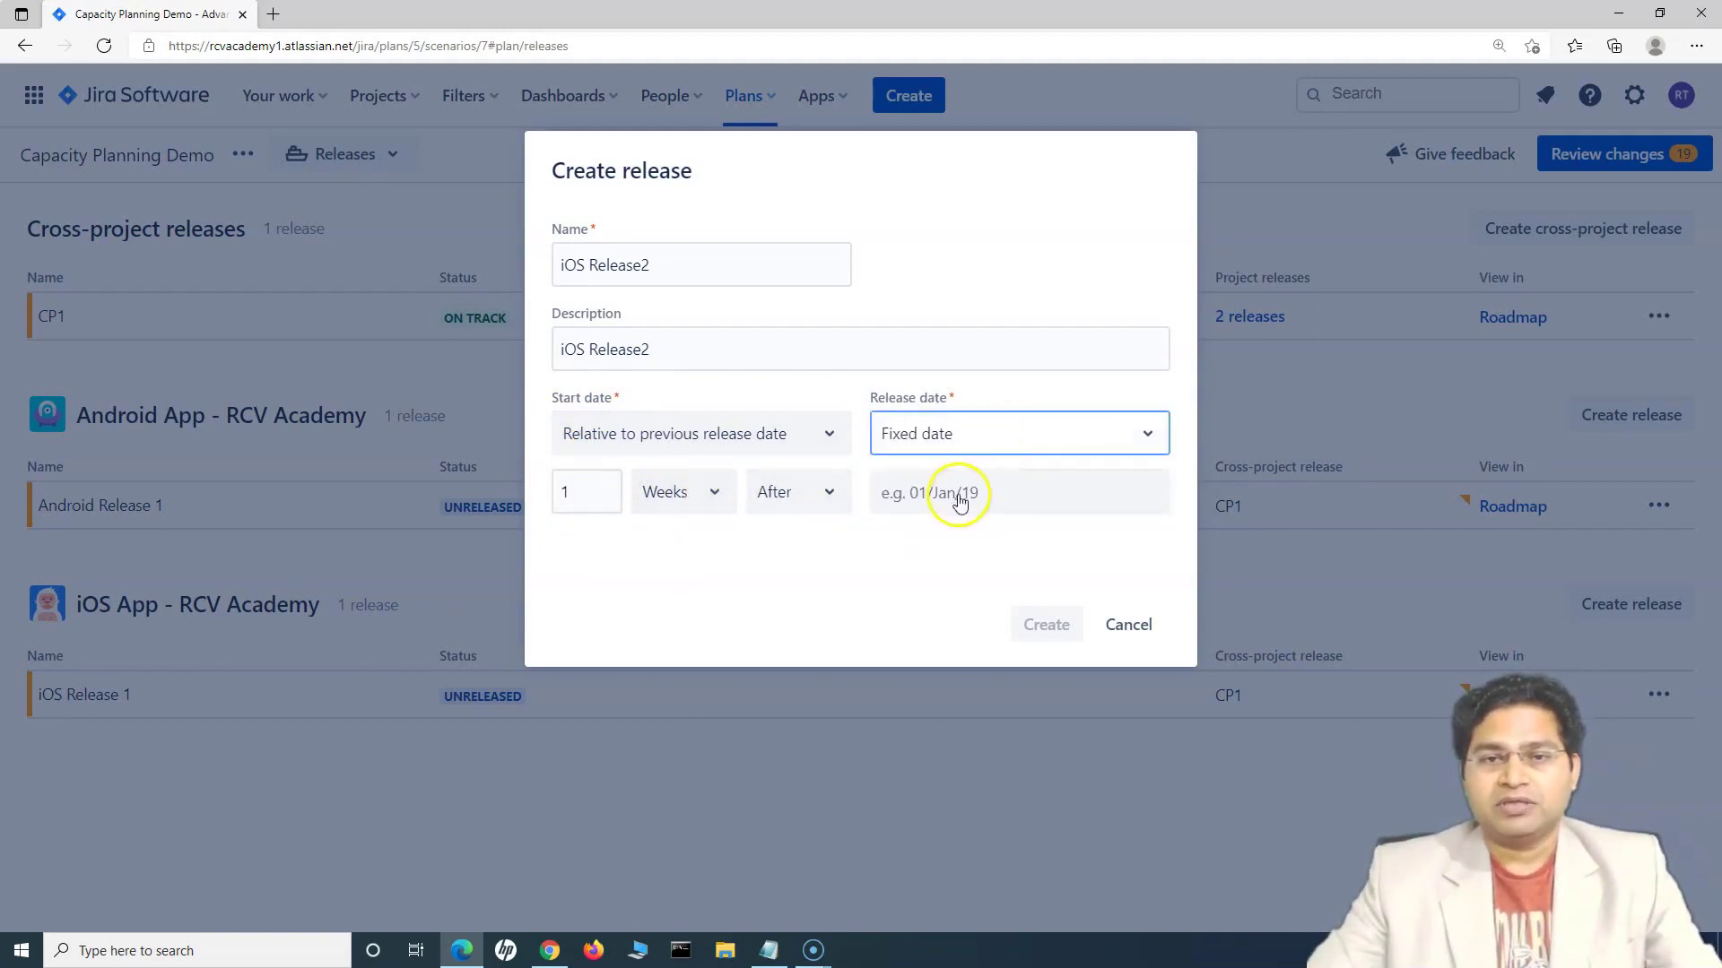
click(959, 496)
click(1184, 560)
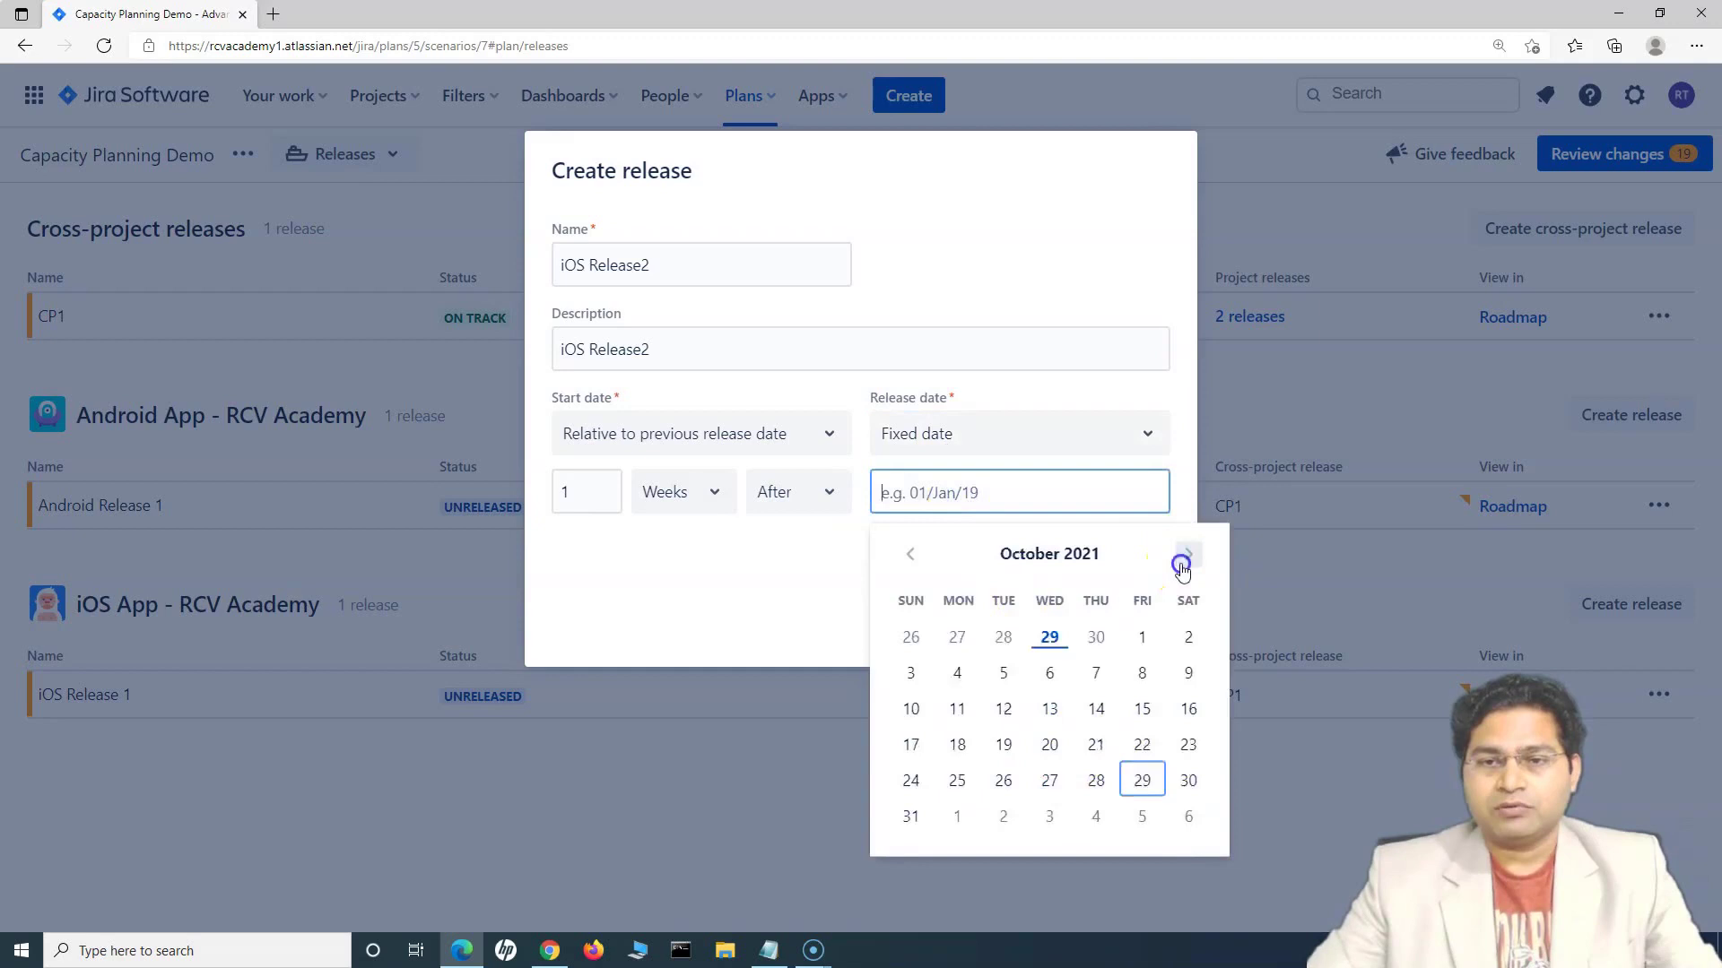
click(1182, 569)
click(1004, 781)
click(1042, 621)
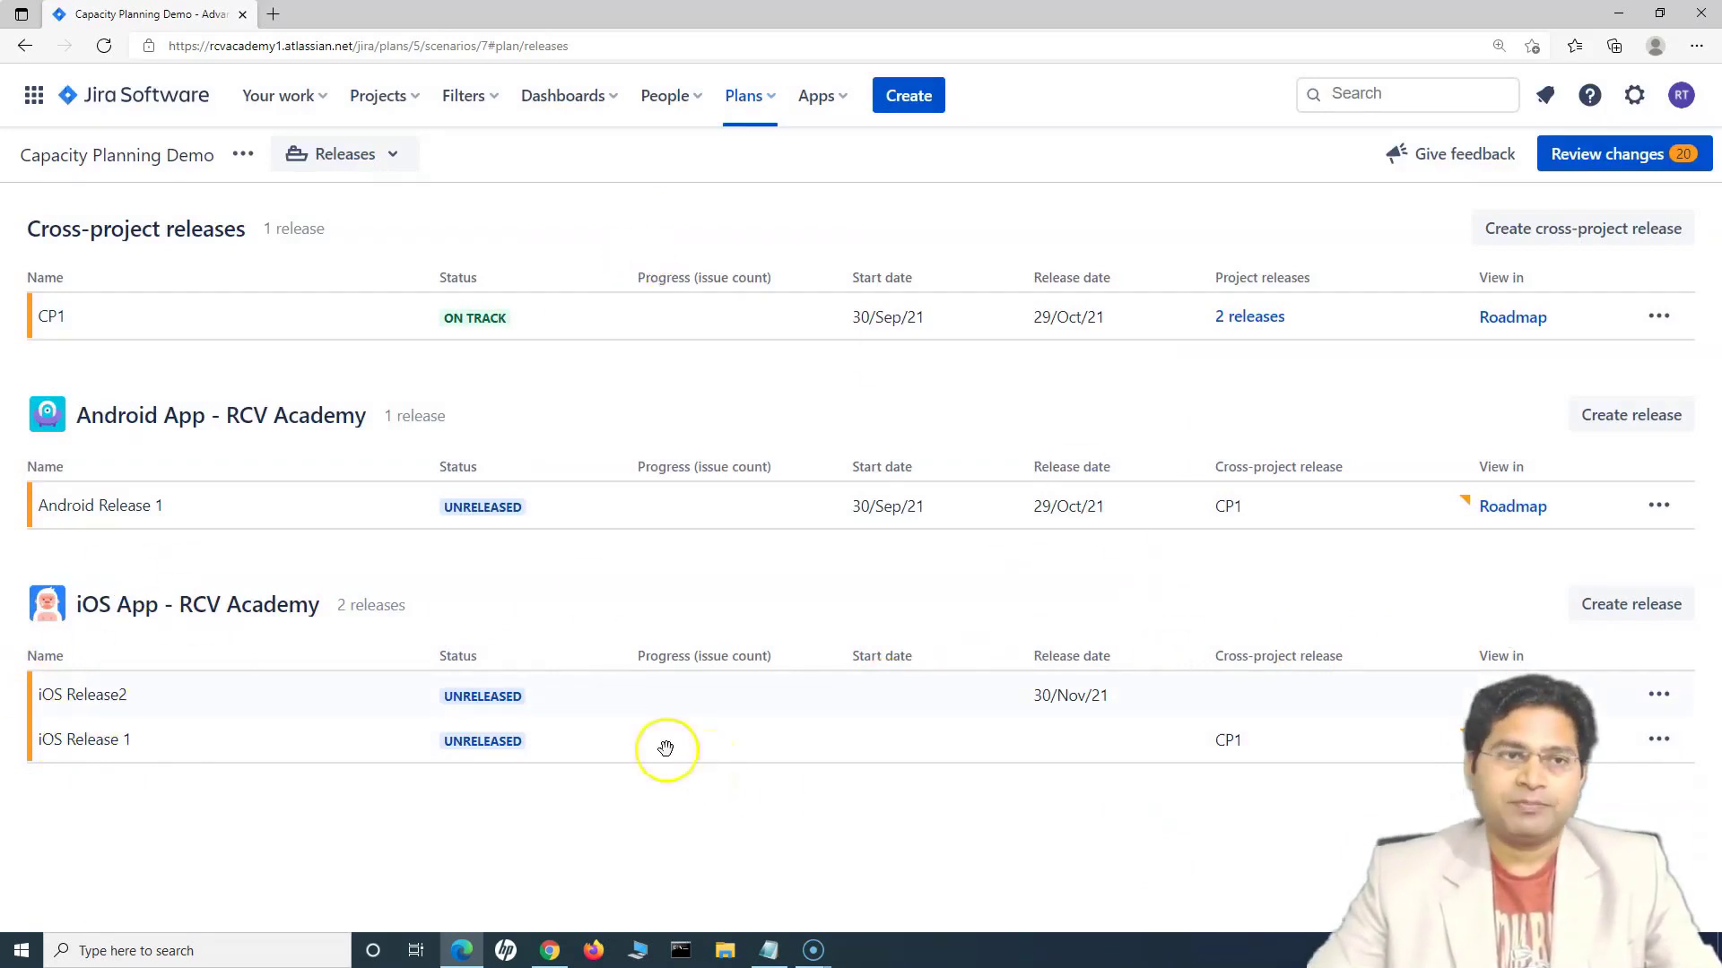
Switch from the releases view to the plan's roadmap and expand the Course Catalog epic in the Android App project.
click(384, 154)
click(395, 242)
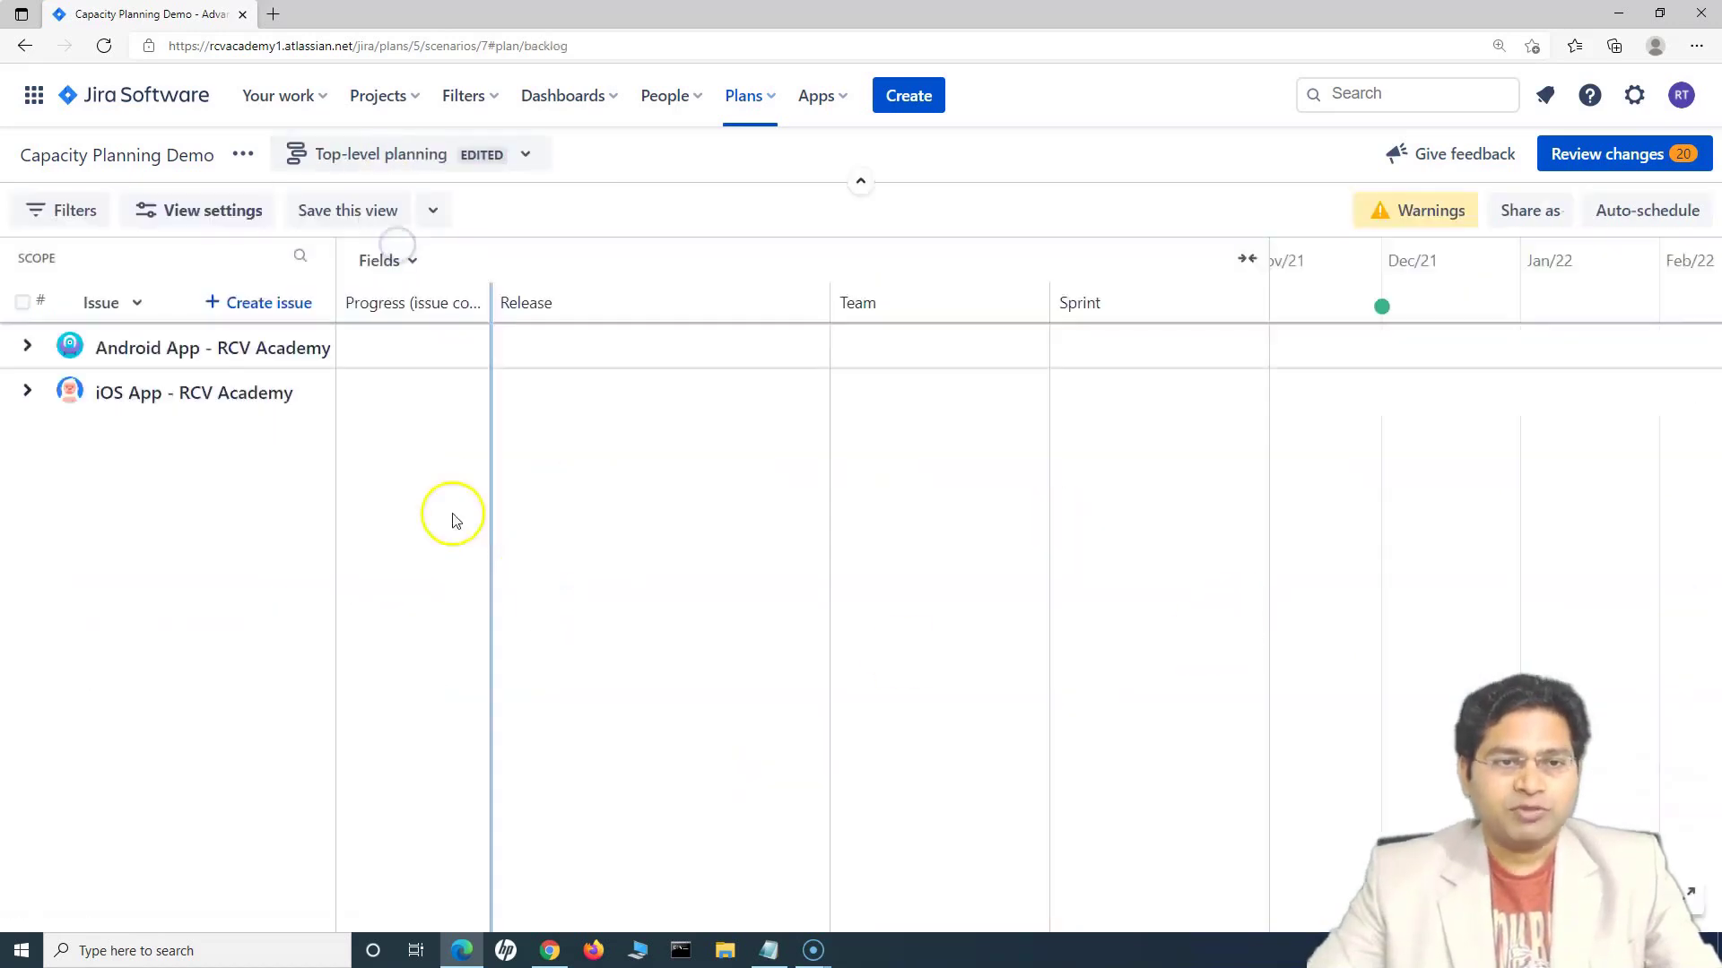
click(27, 347)
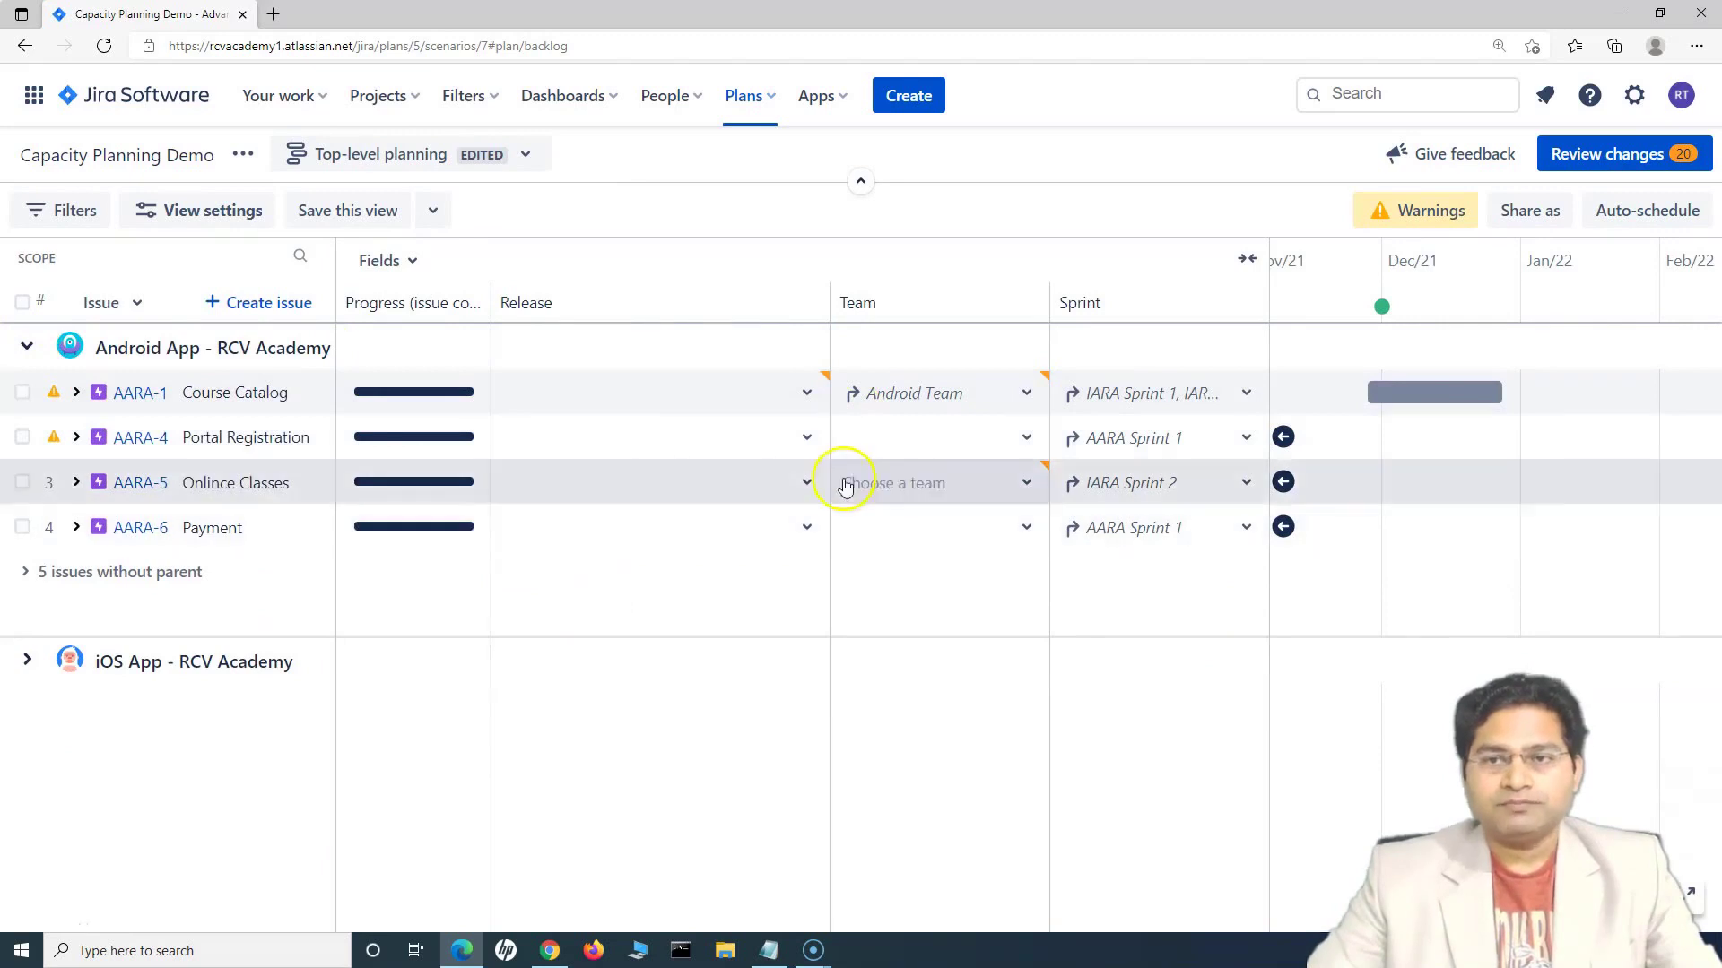
click(76, 392)
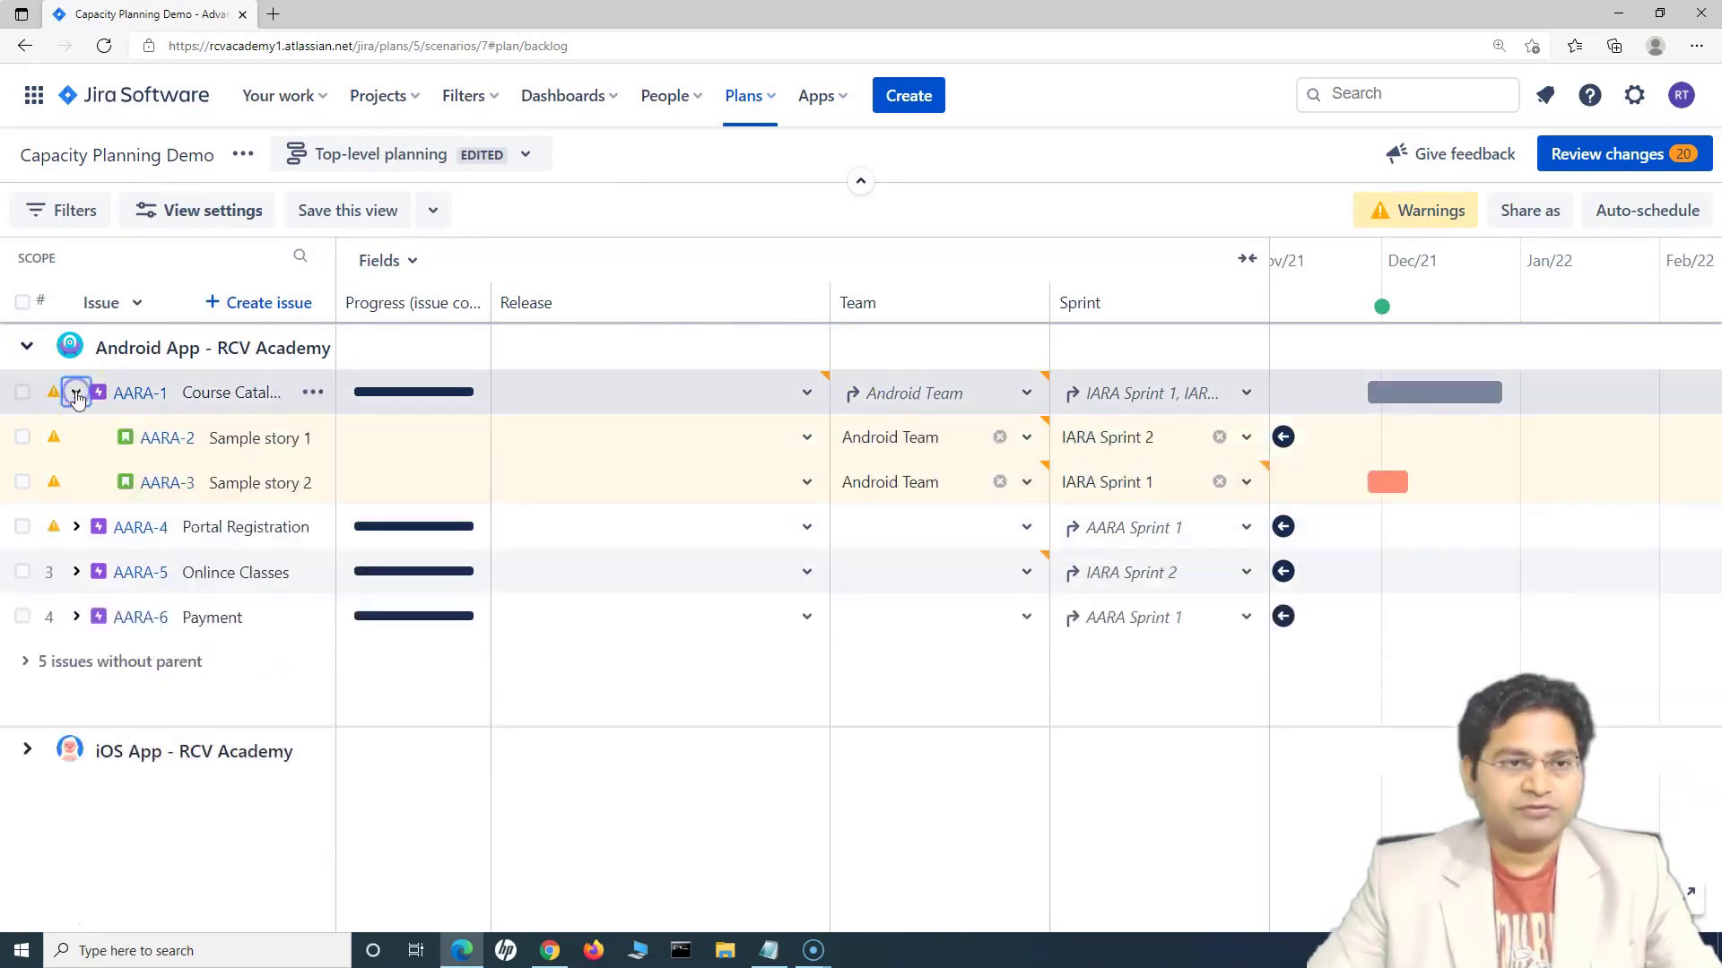
Assign Android Release 1 to both Sample story 1 and Sample story 2 under Course Catalog.
click(806, 440)
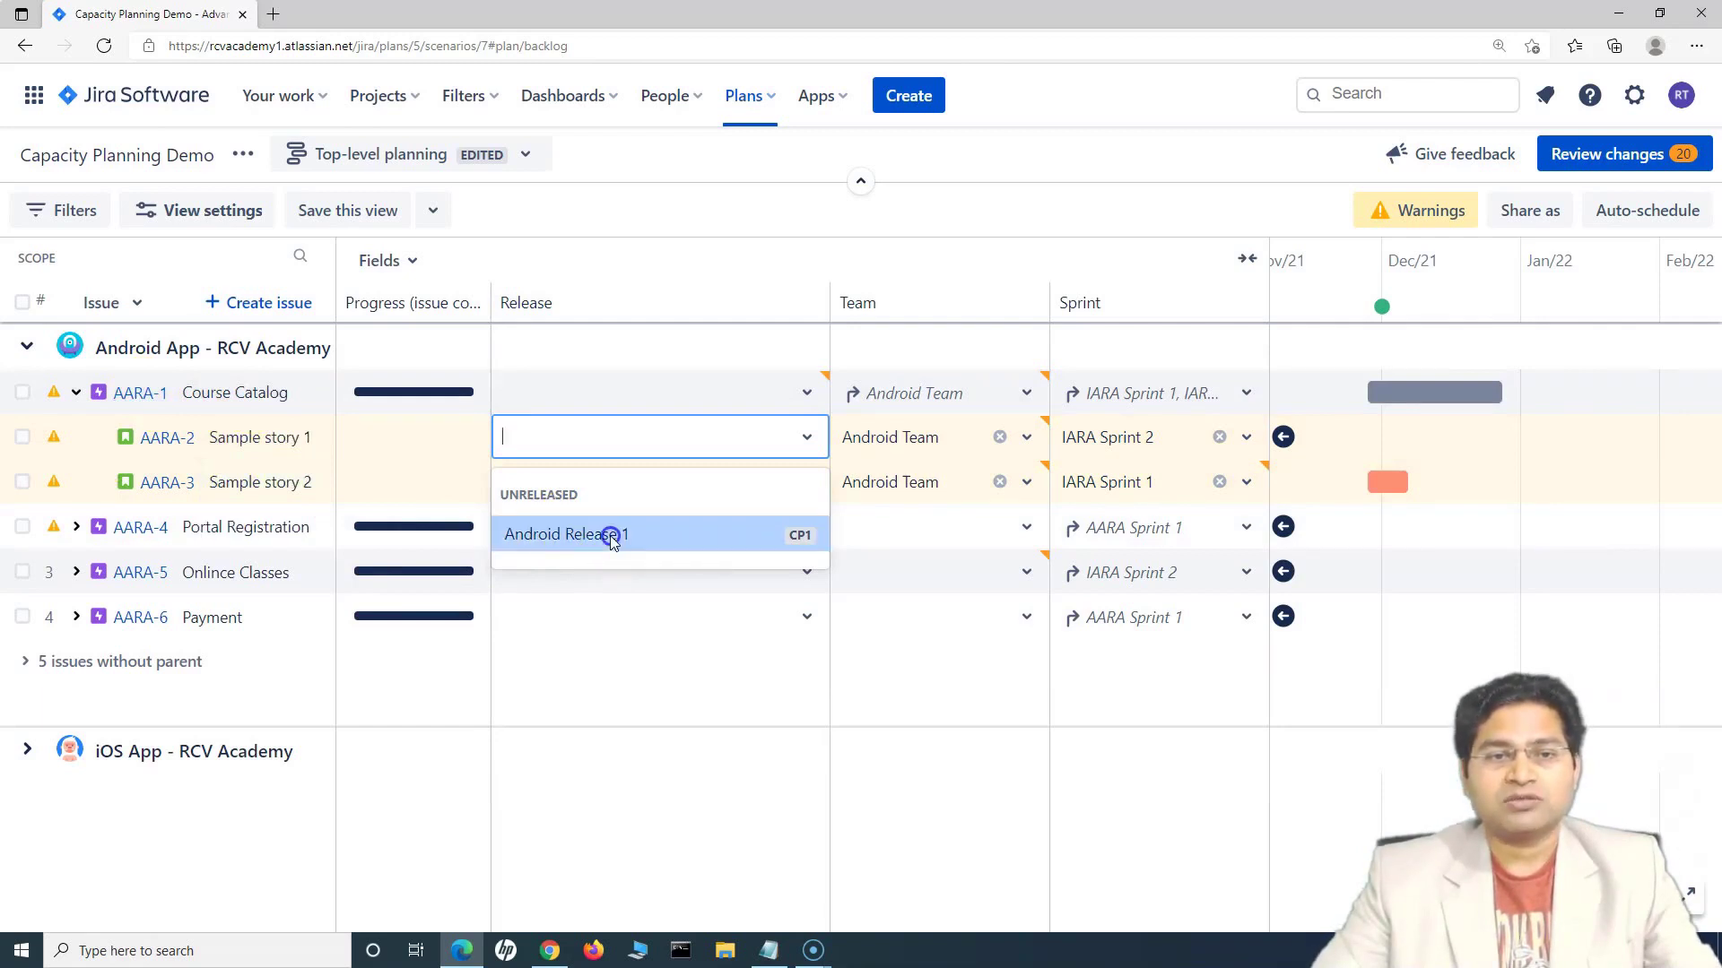
click(565, 534)
click(691, 485)
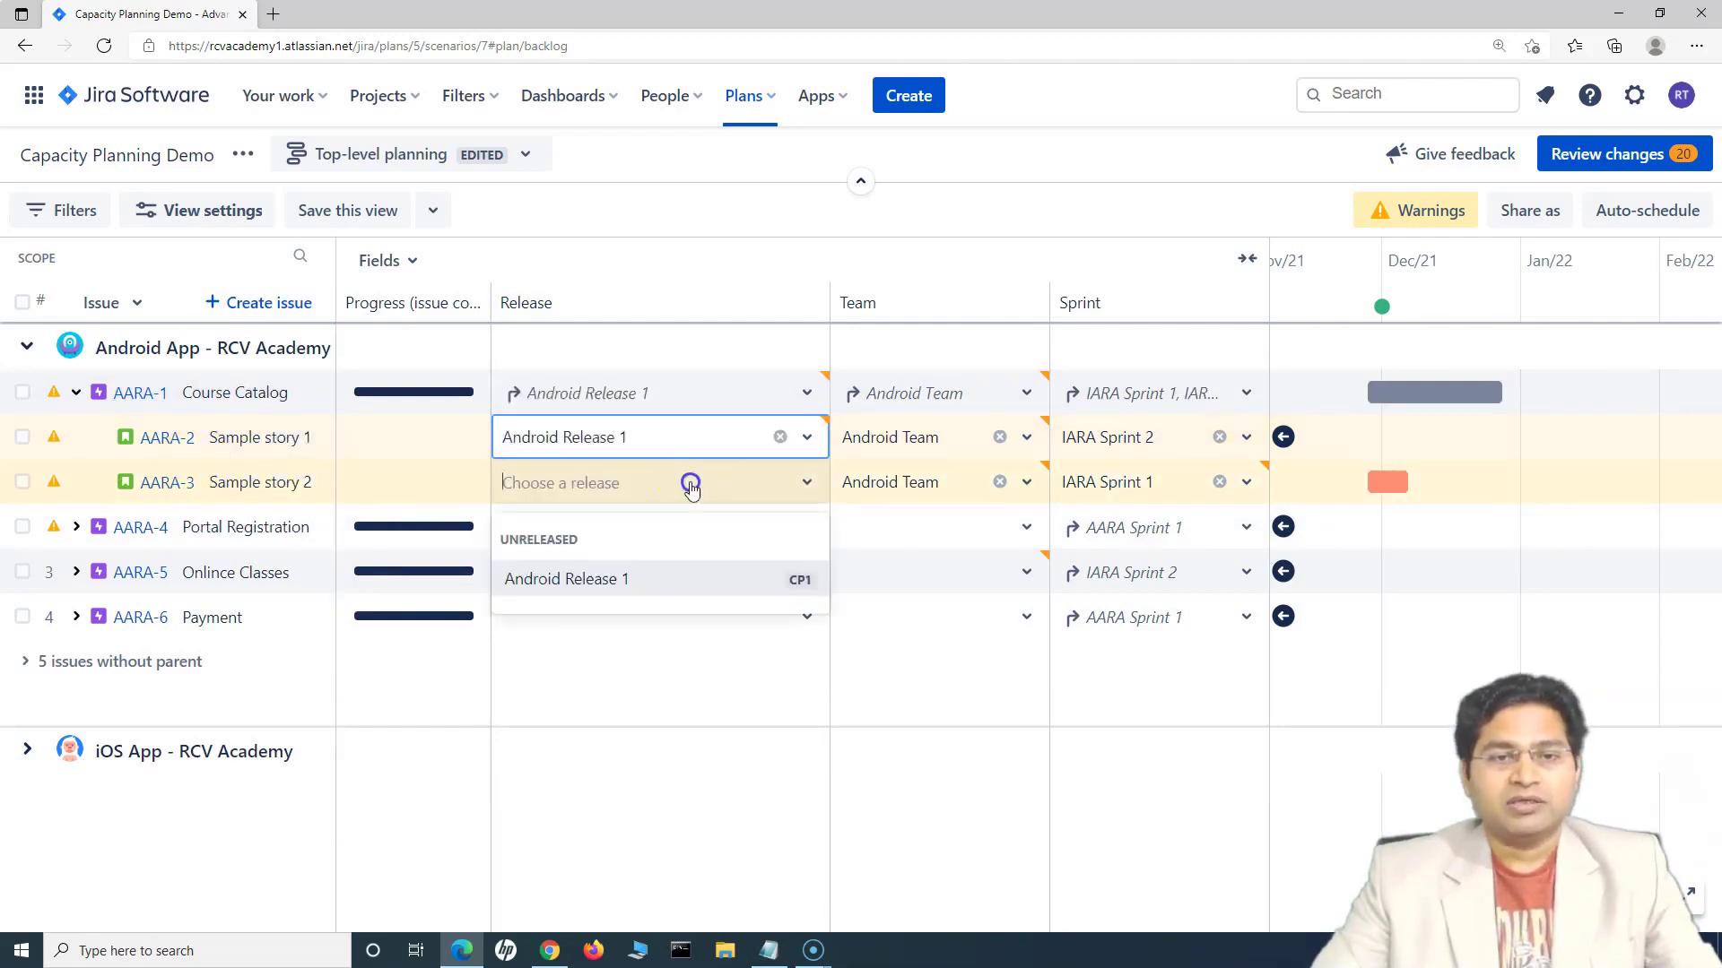
click(554, 578)
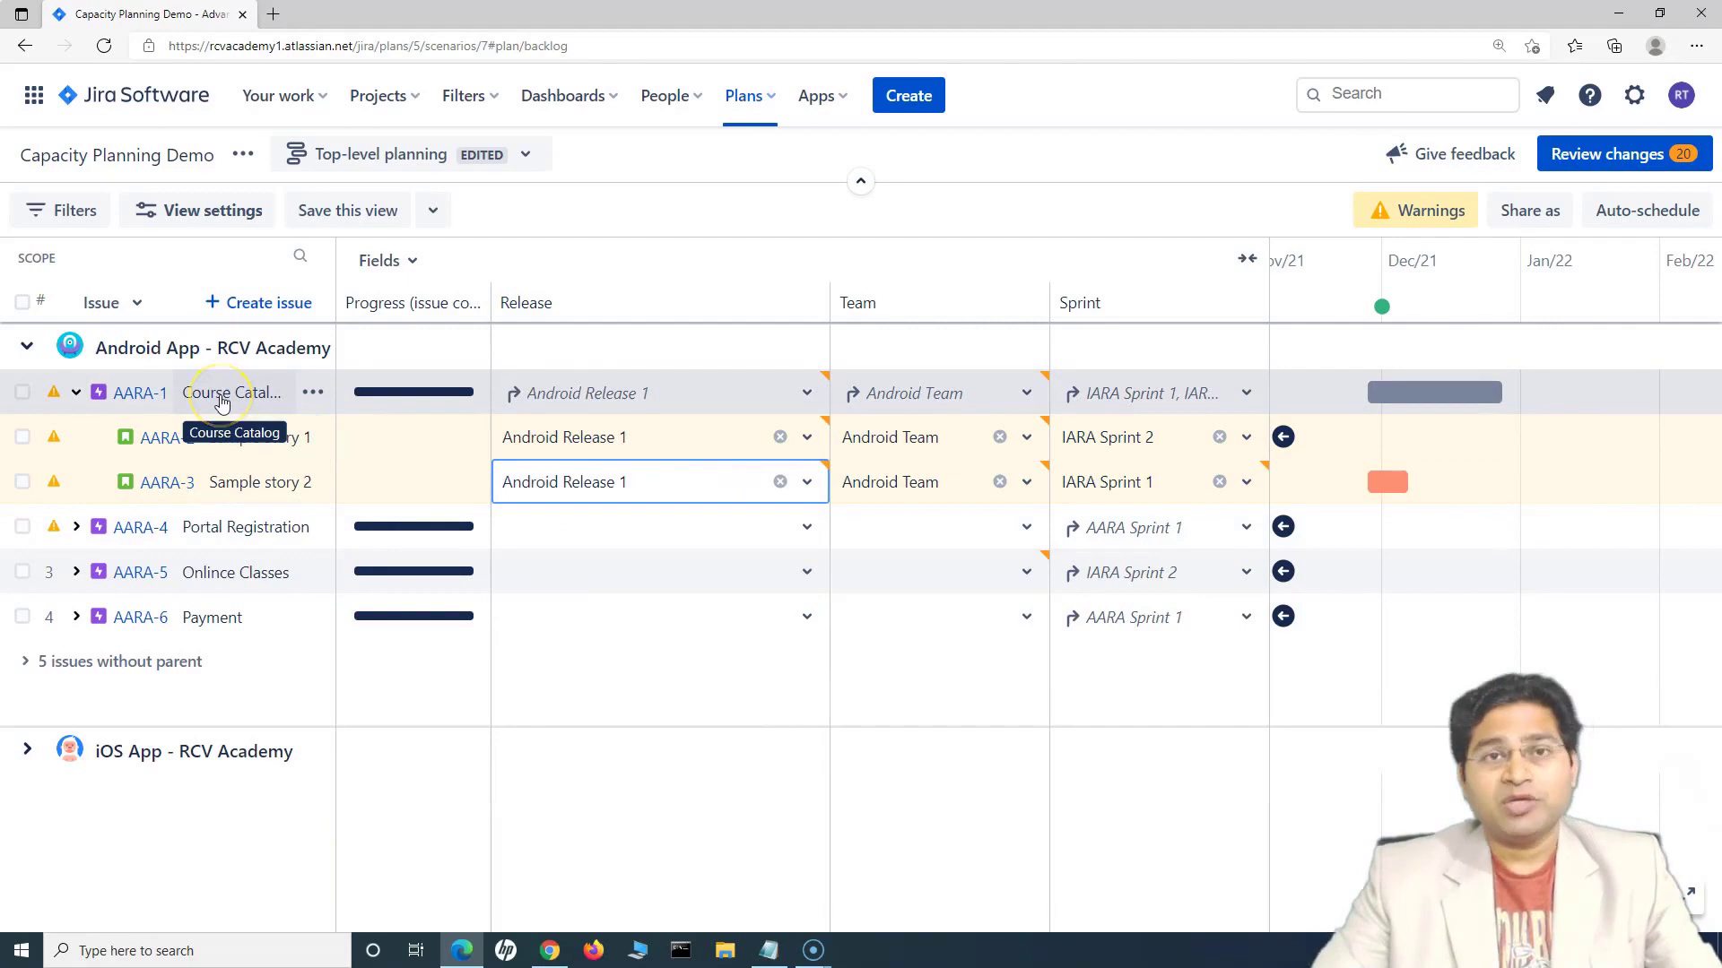
click(570, 401)
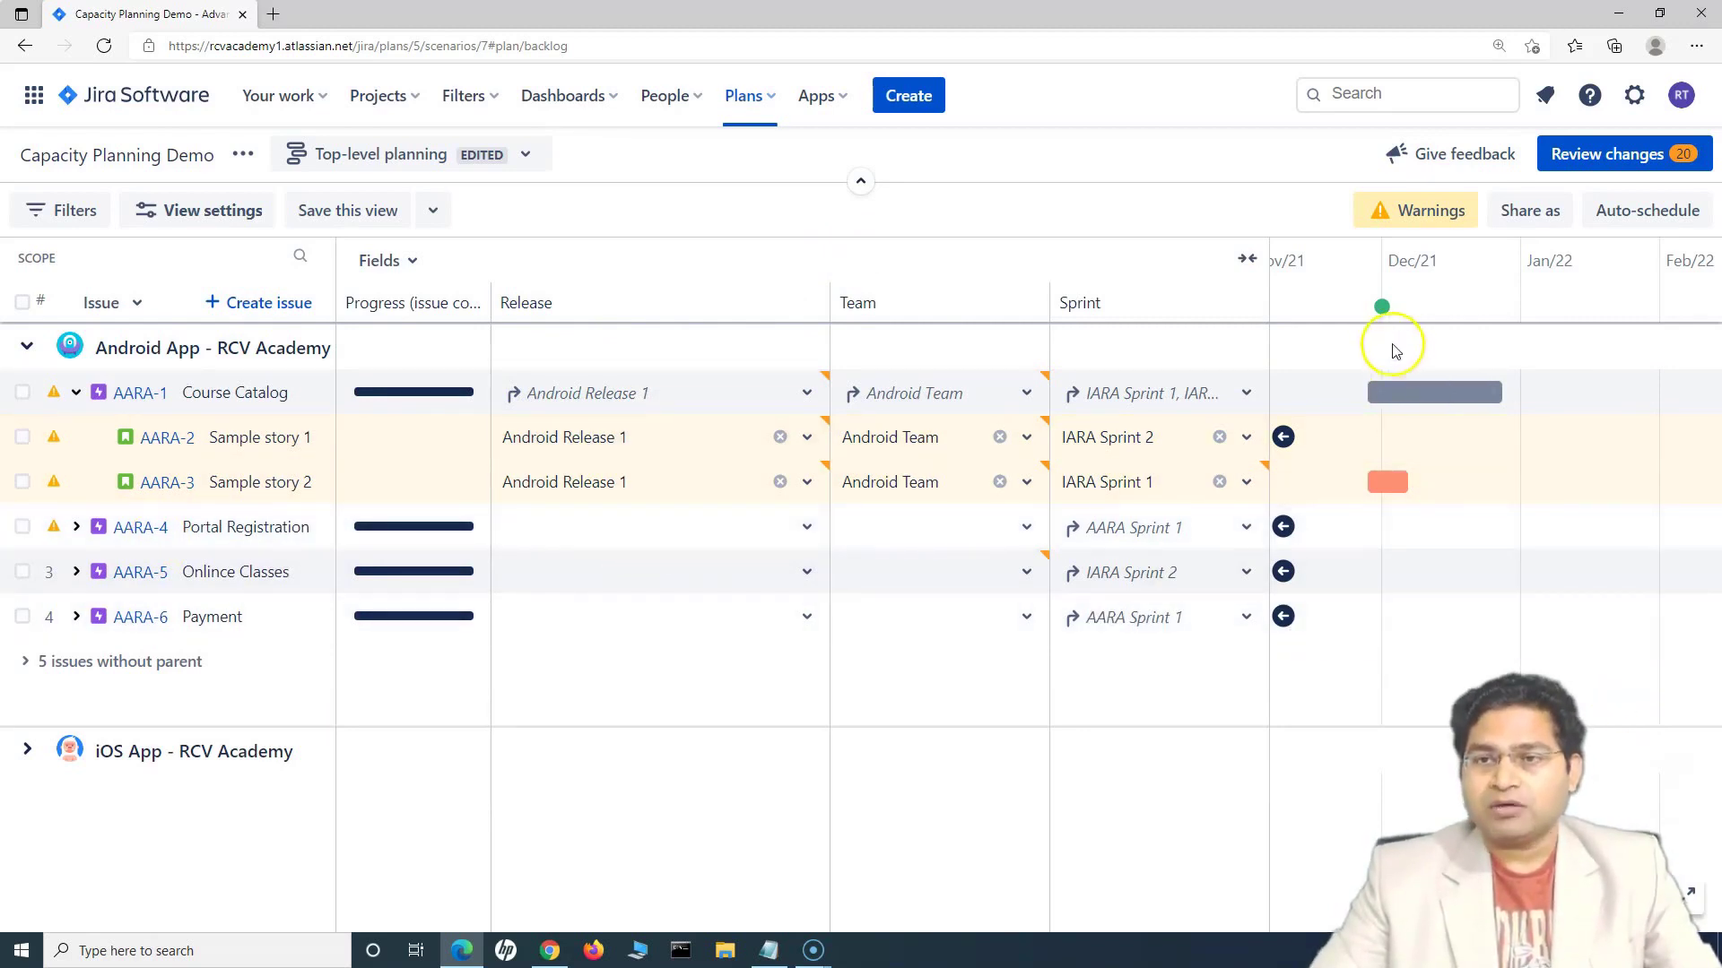
Open the iOS Release2 marker's details and highlight that release on the timeline.
click(1381, 308)
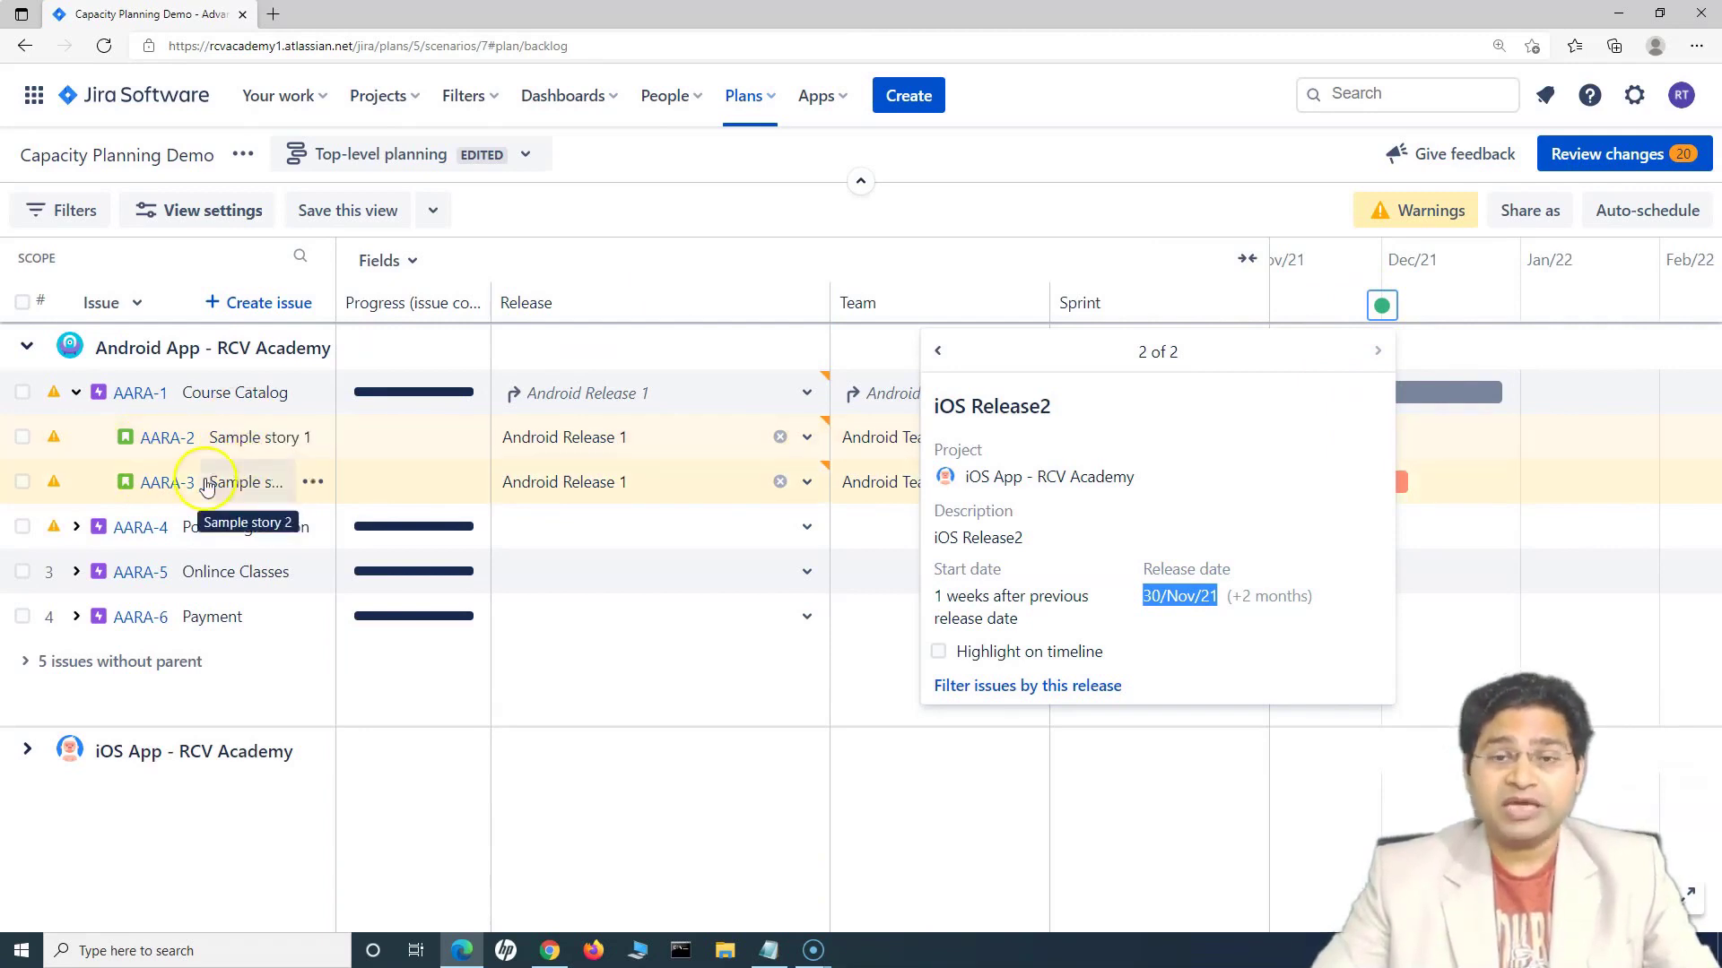
click(937, 655)
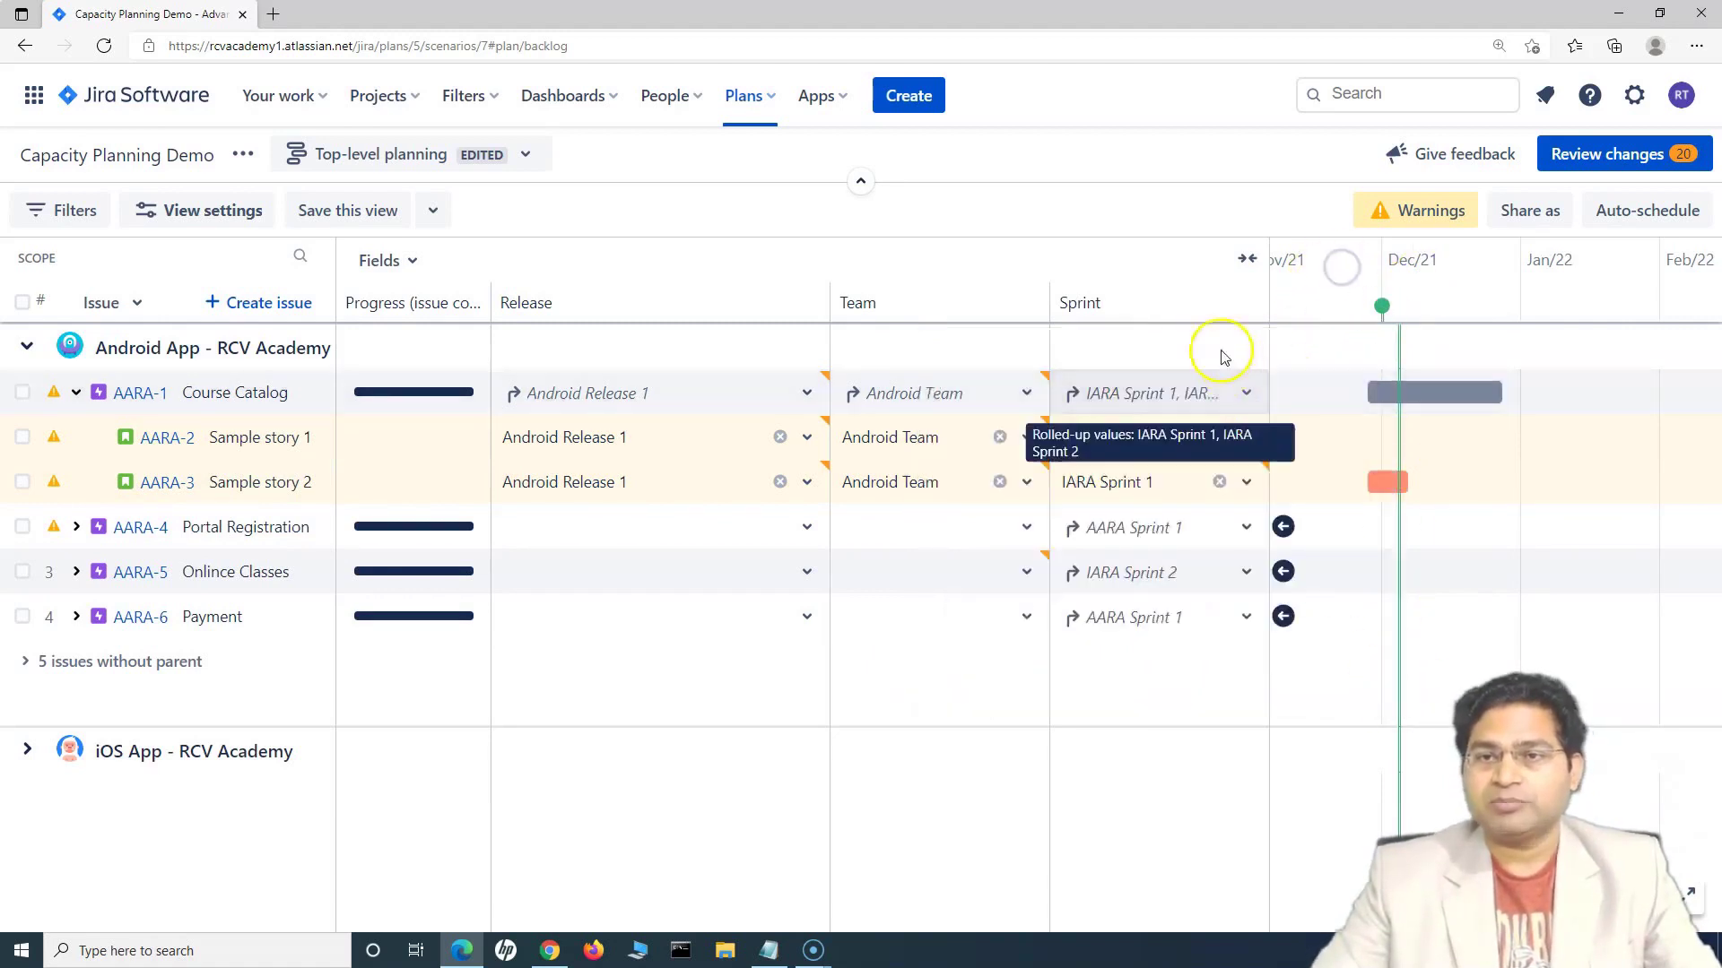
Open Android Release 1 from the 29/Oct/21 release marker, highlight it on the timeline and review its status.
click(1589, 899)
click(1516, 705)
click(1589, 899)
click(1561, 735)
drag(1460, 929, 1440, 929)
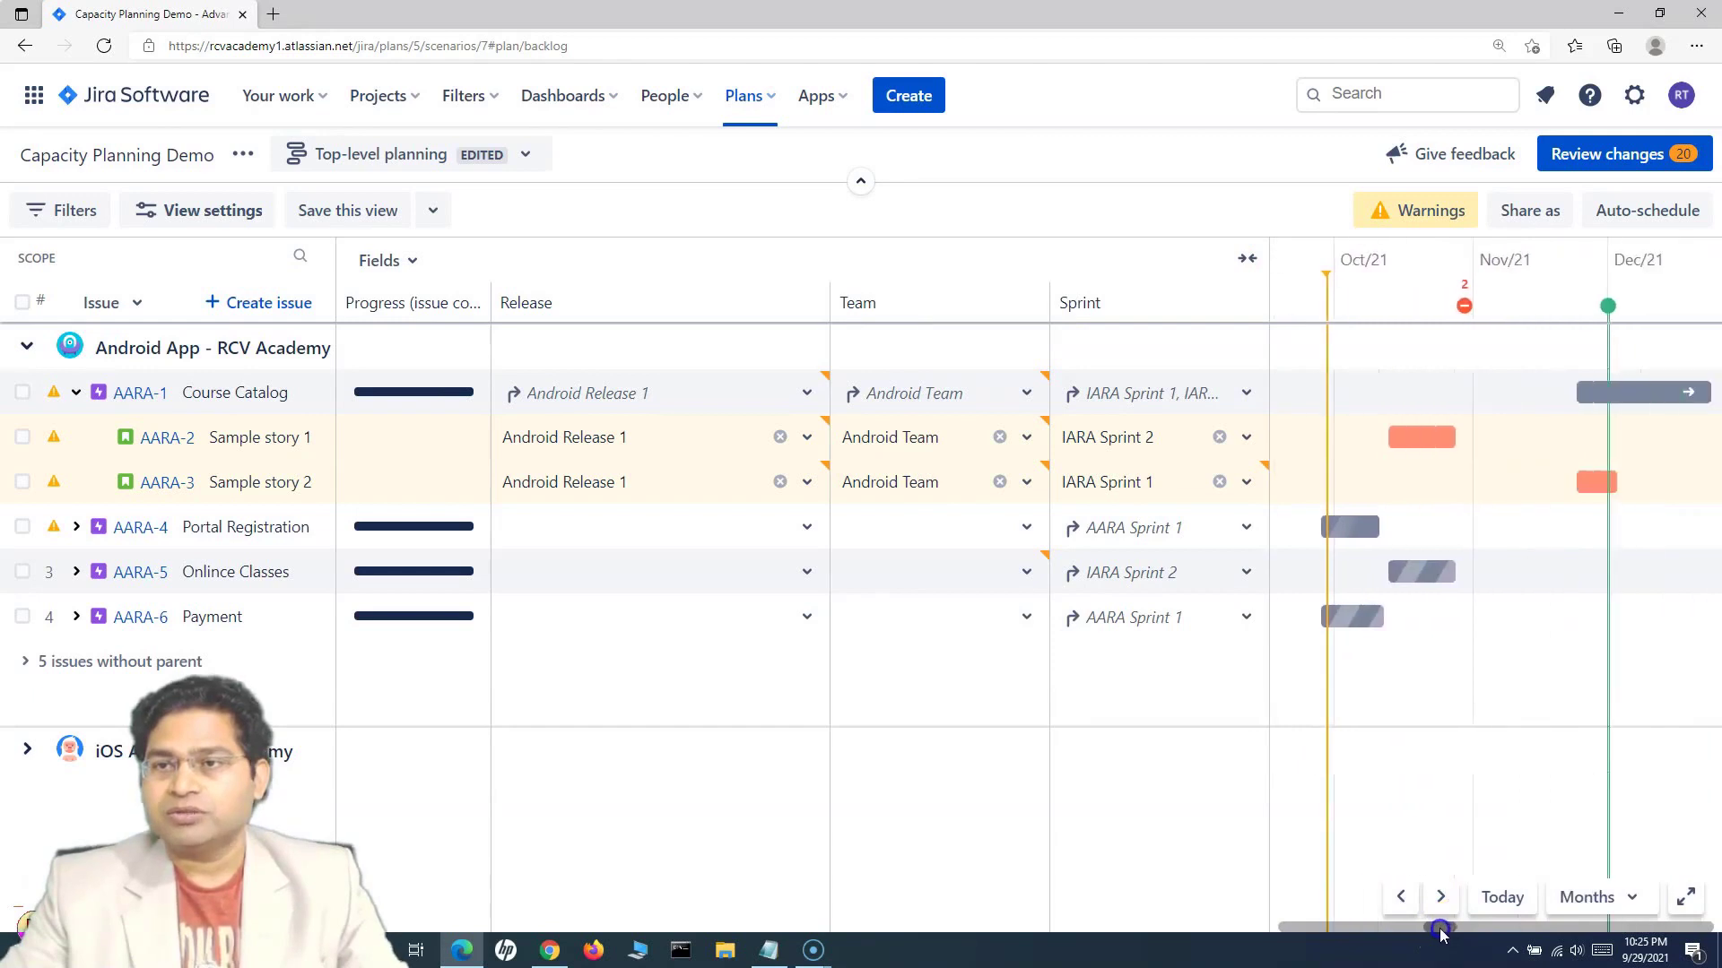
click(1464, 309)
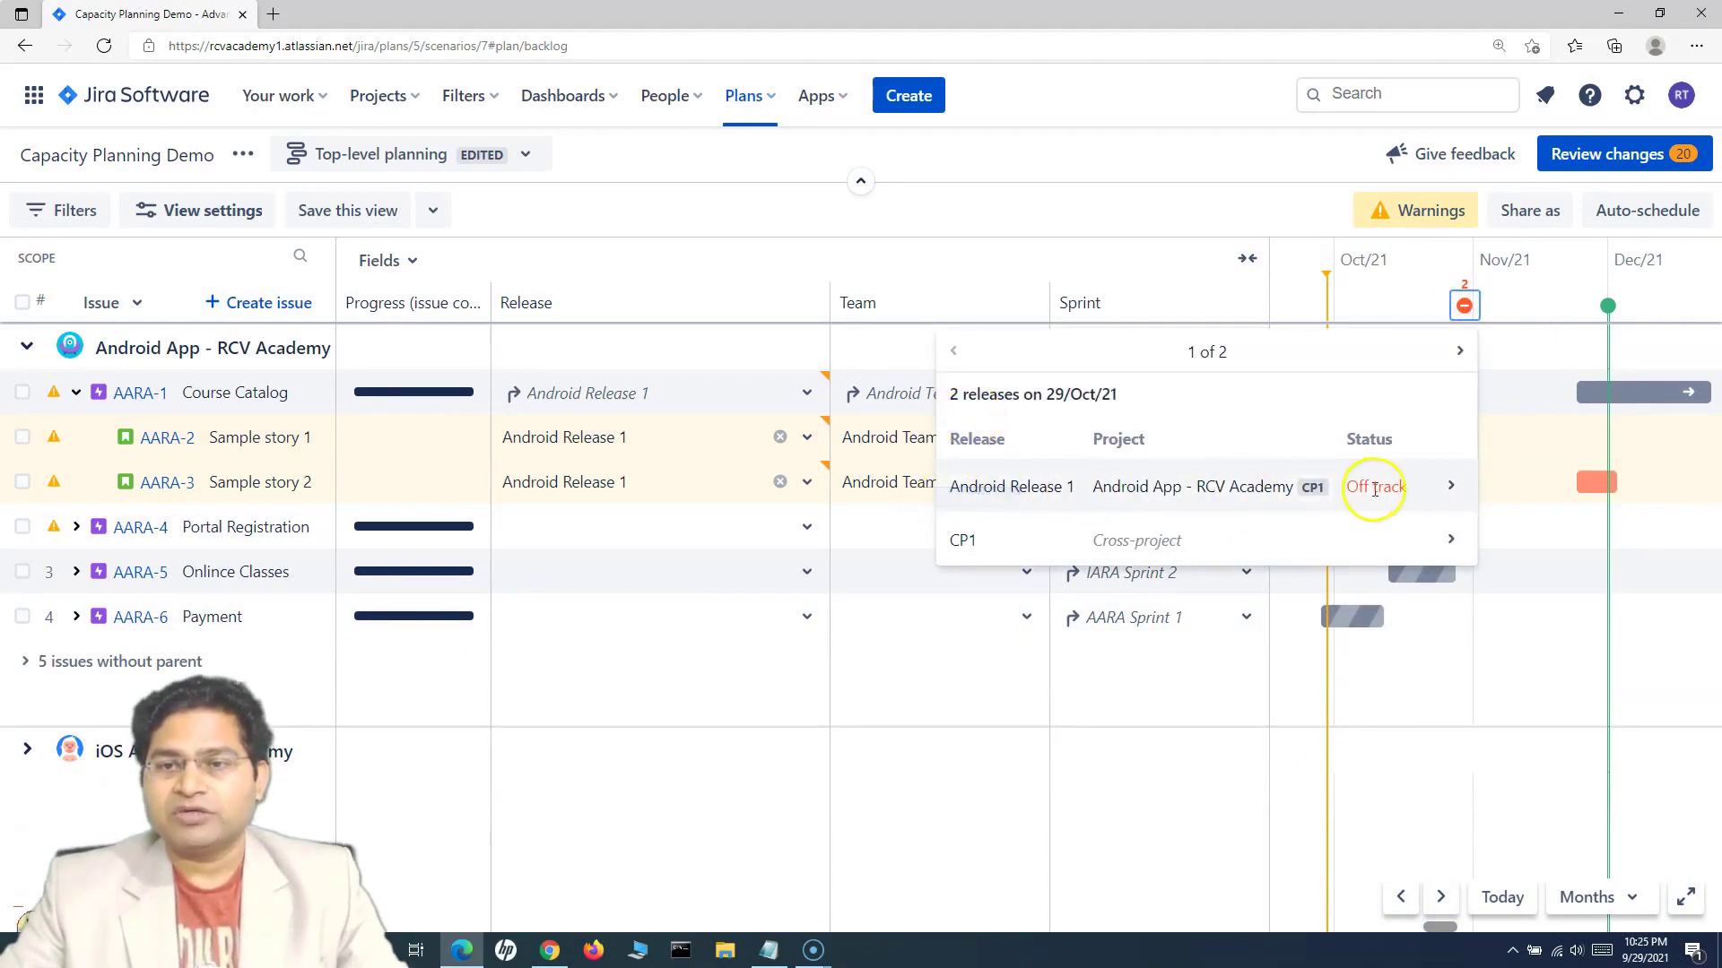
click(1445, 487)
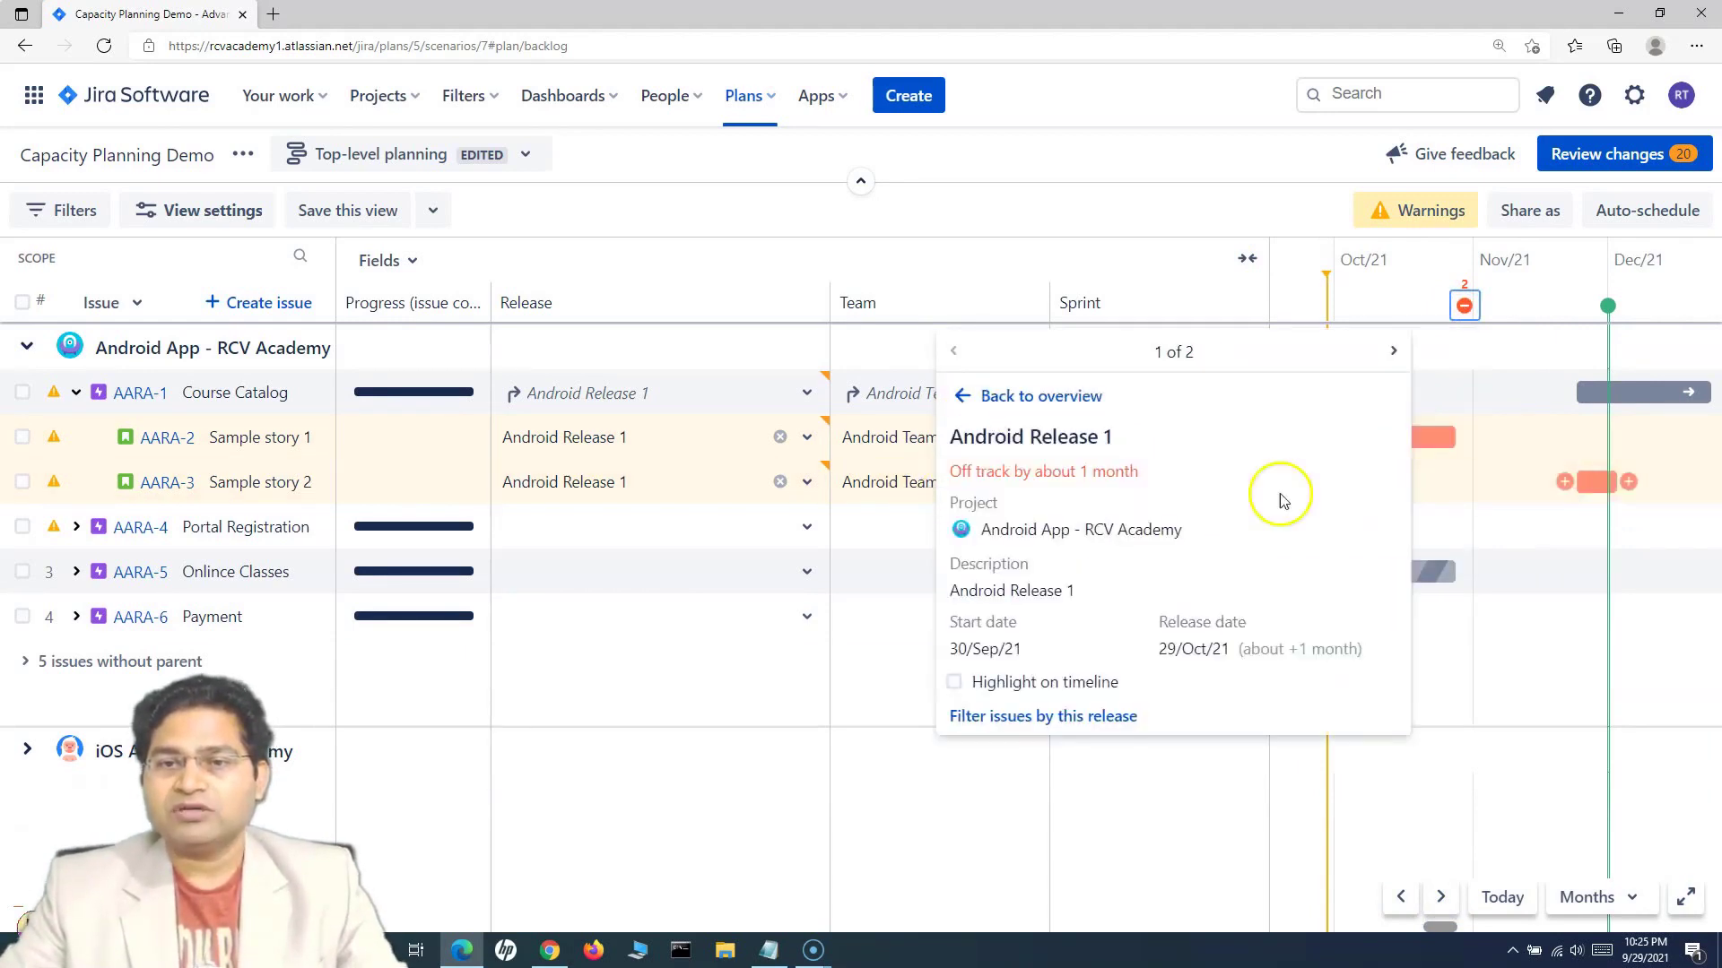
drag(953, 471, 1150, 475)
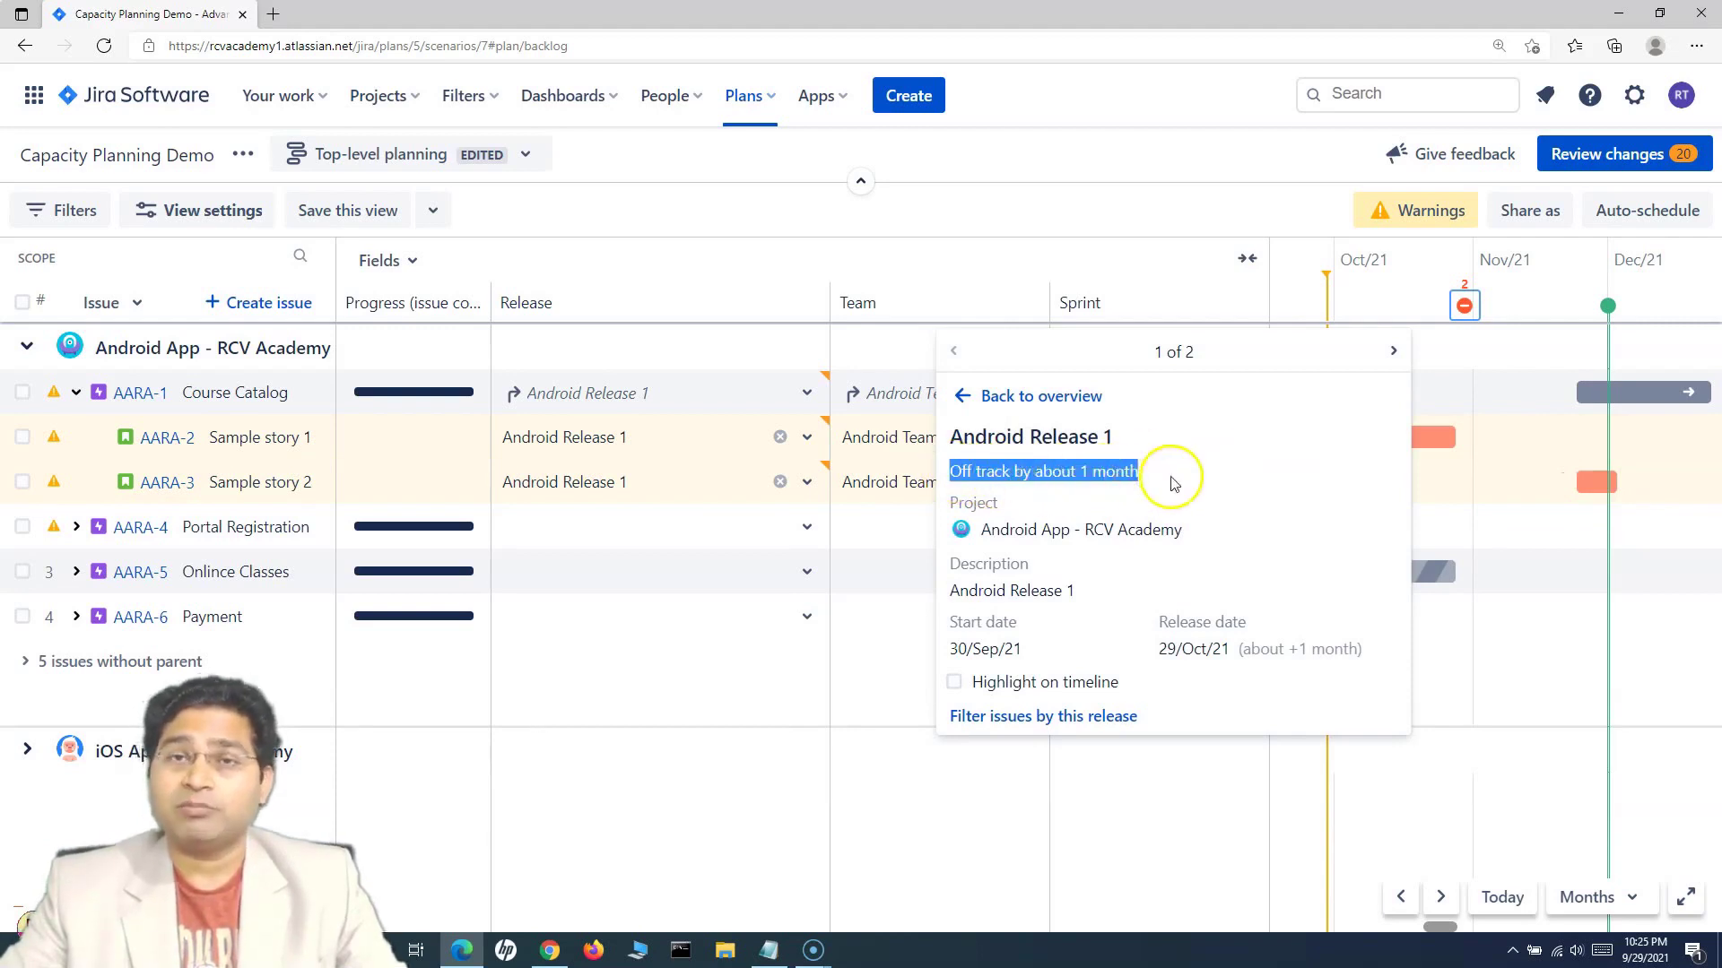
click(1205, 431)
click(954, 682)
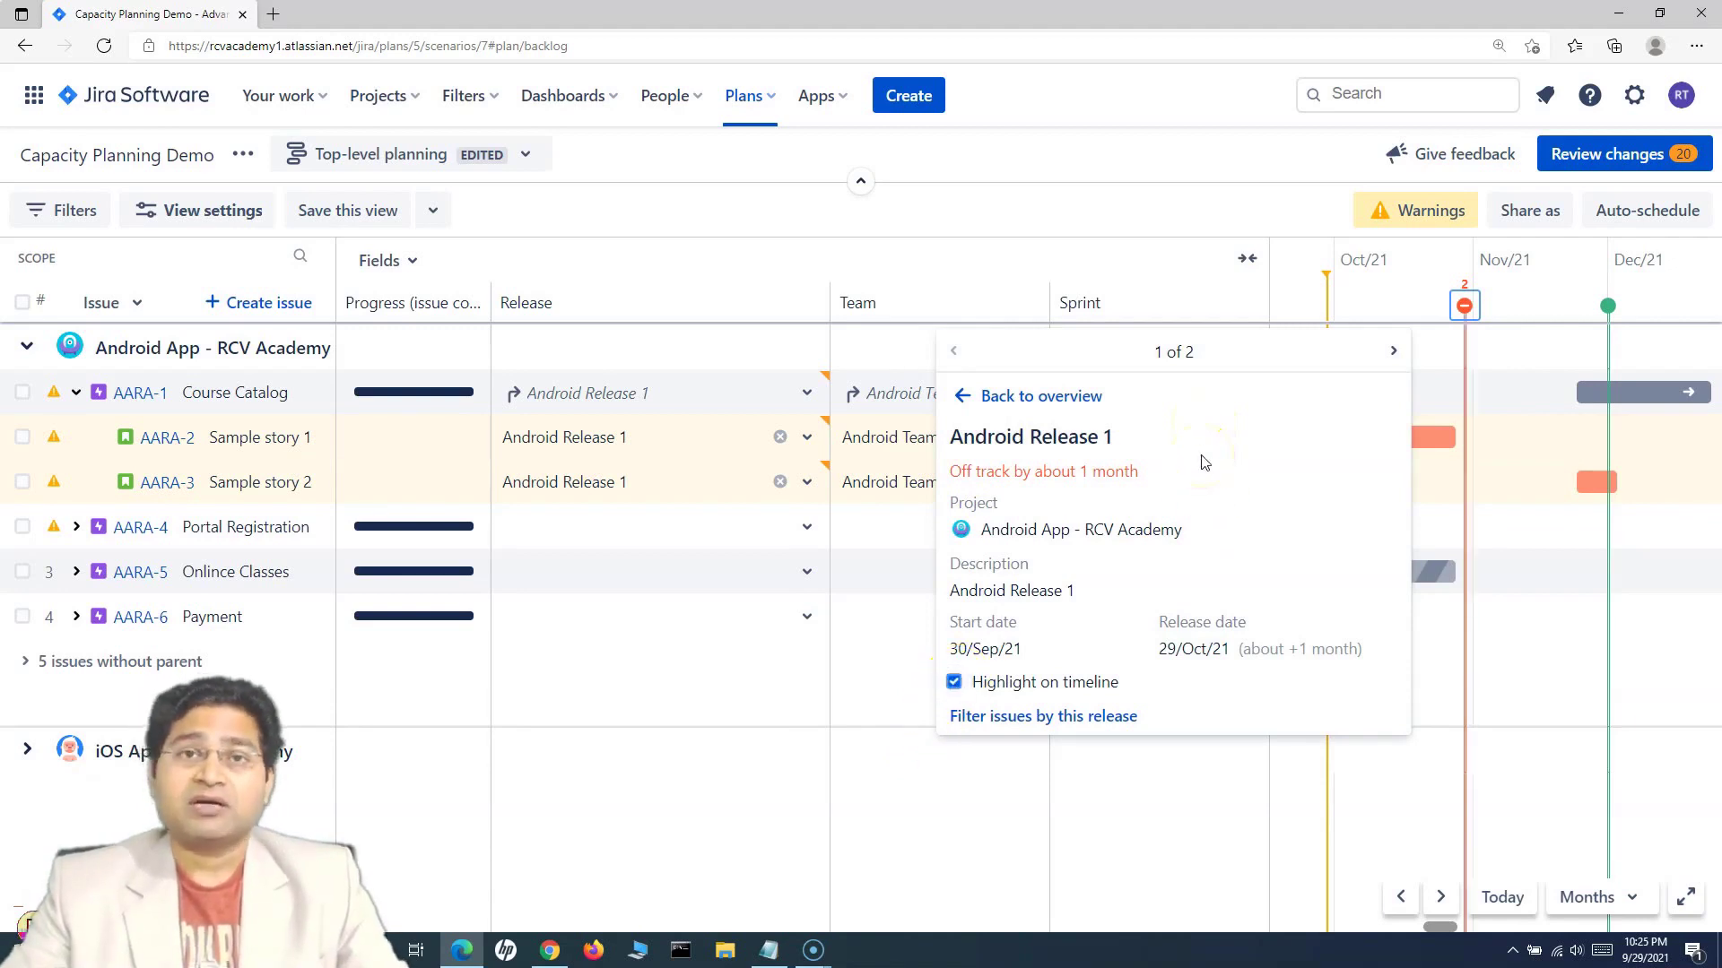
drag(959, 470, 1114, 470)
click(1116, 471)
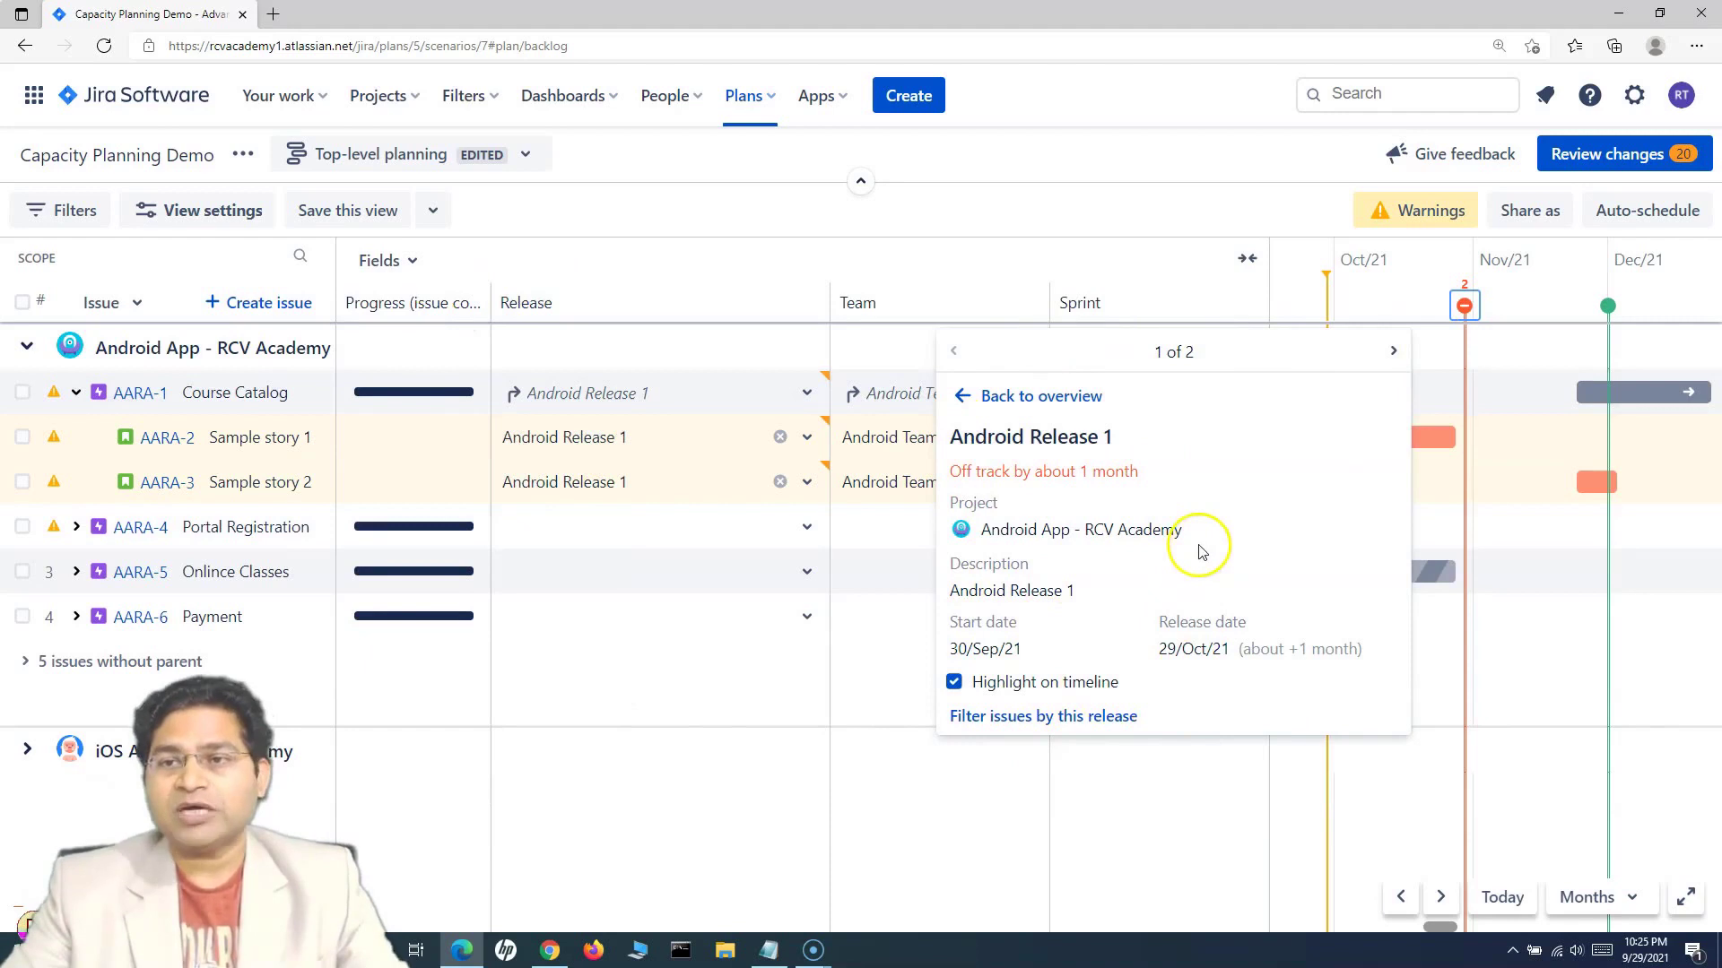
Open the details of cross-project release CP1 from the 29/Oct/21 overview and highlight it on the timeline.
click(961, 399)
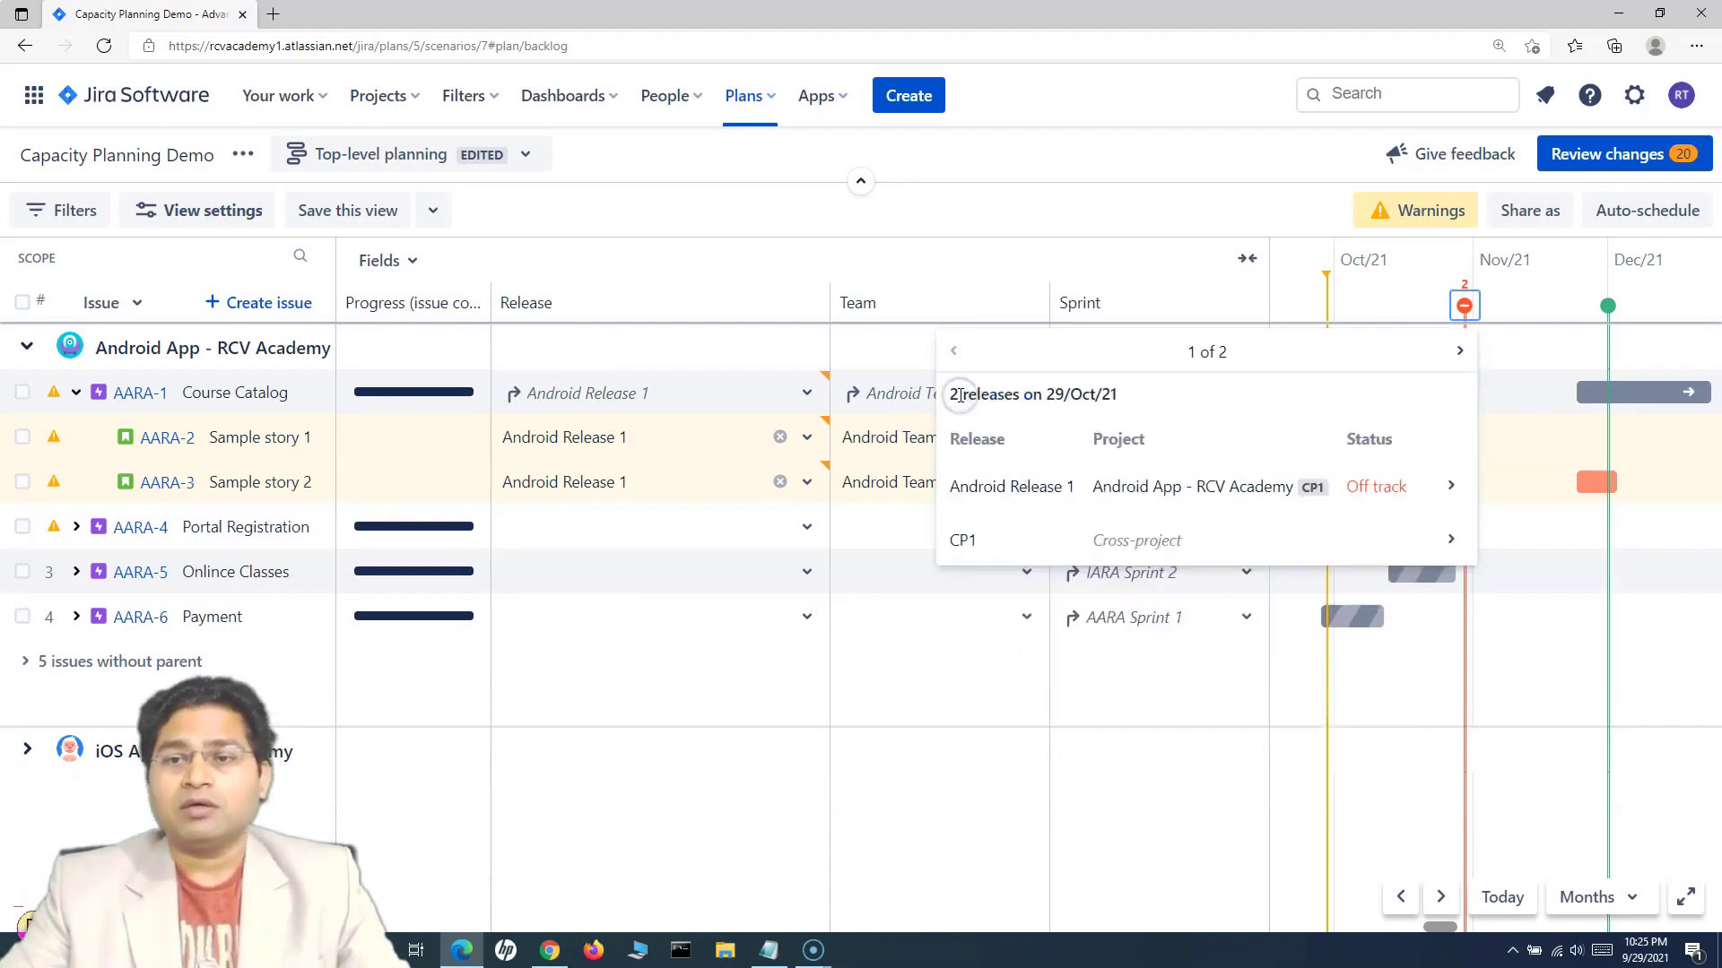
click(1451, 542)
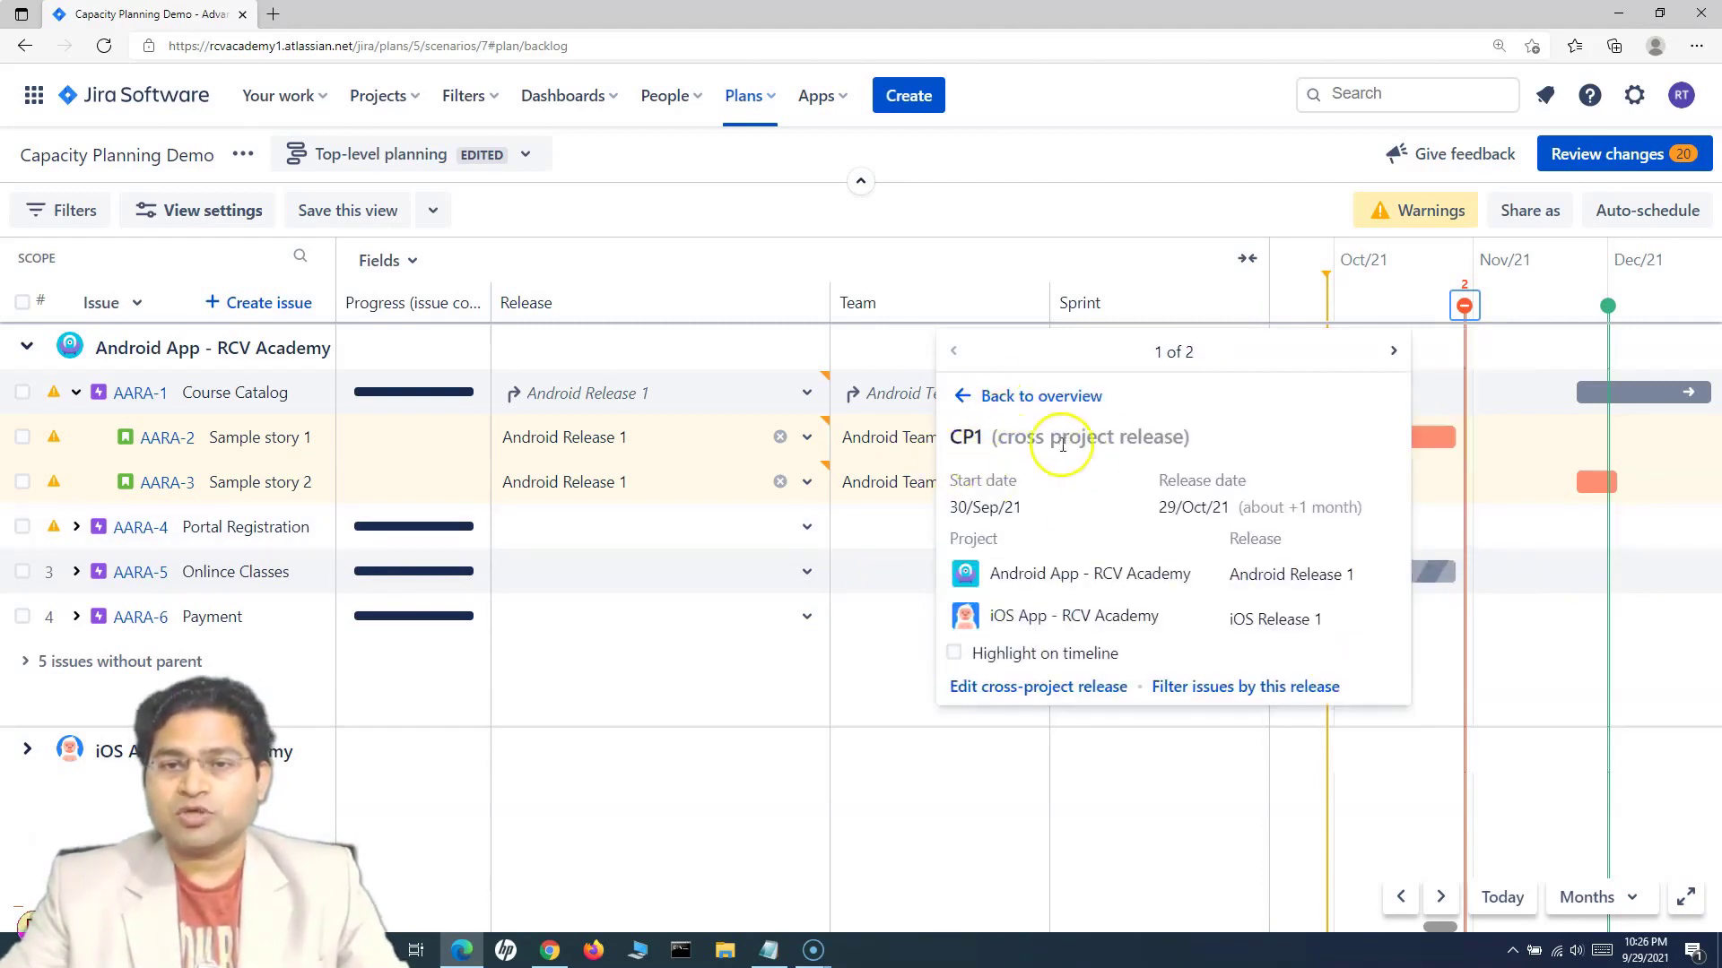
click(962, 395)
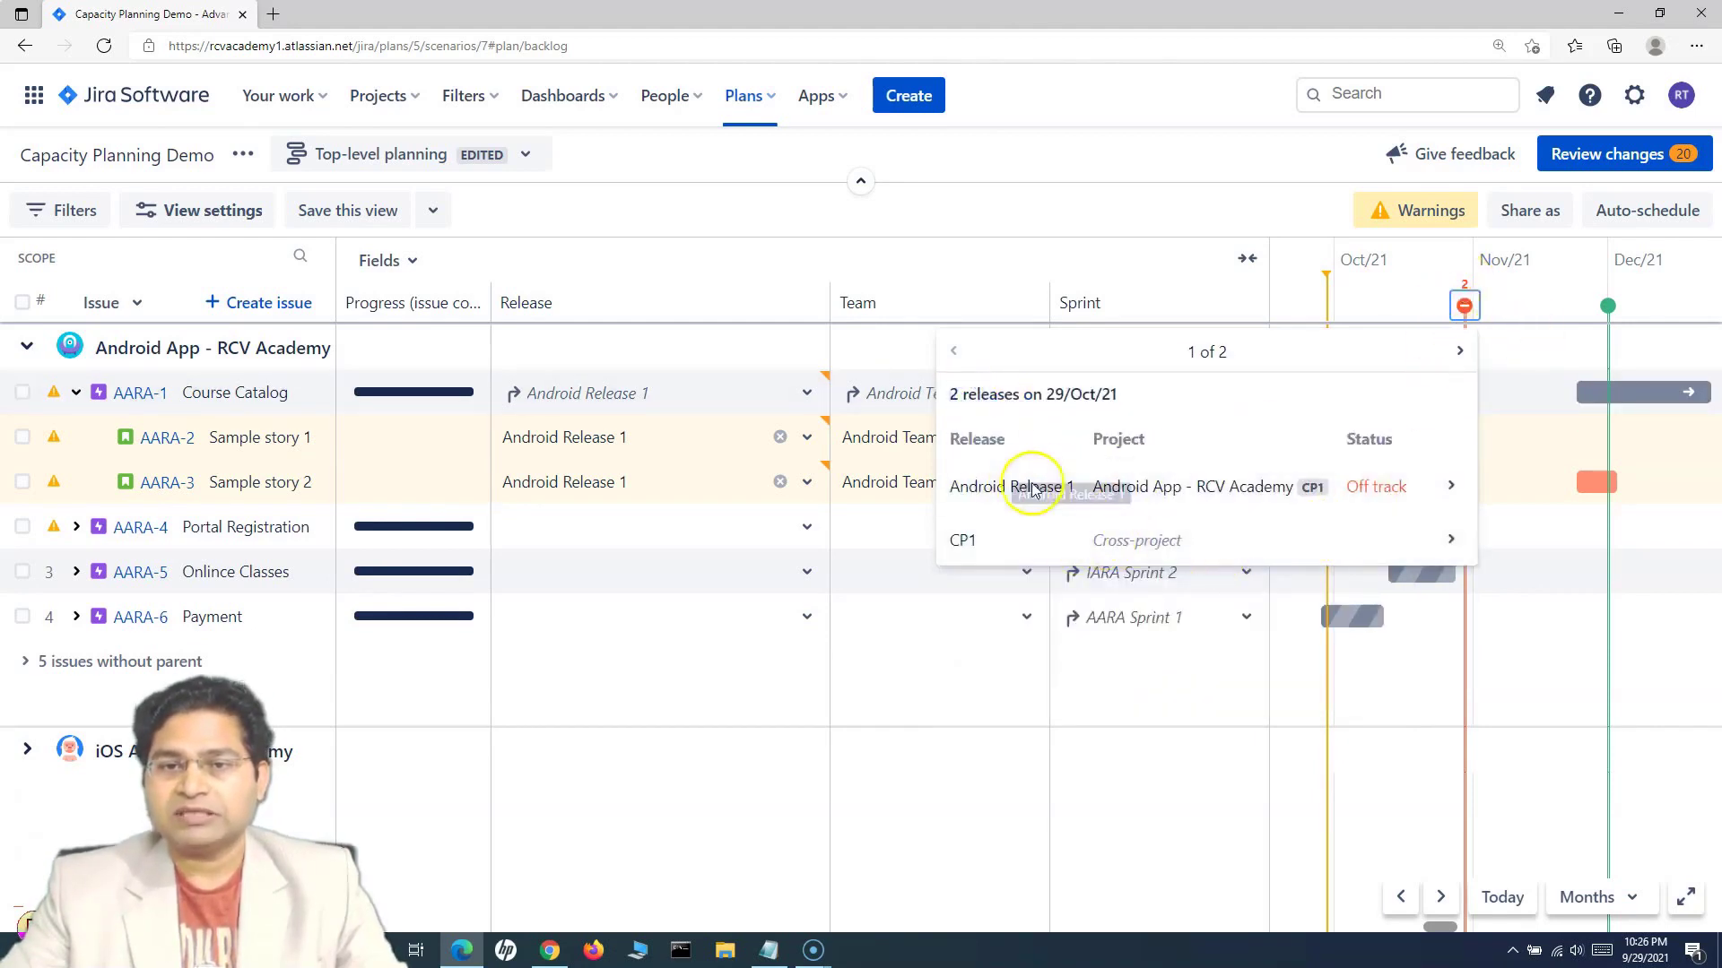
click(1053, 394)
drag(1053, 395, 1131, 392)
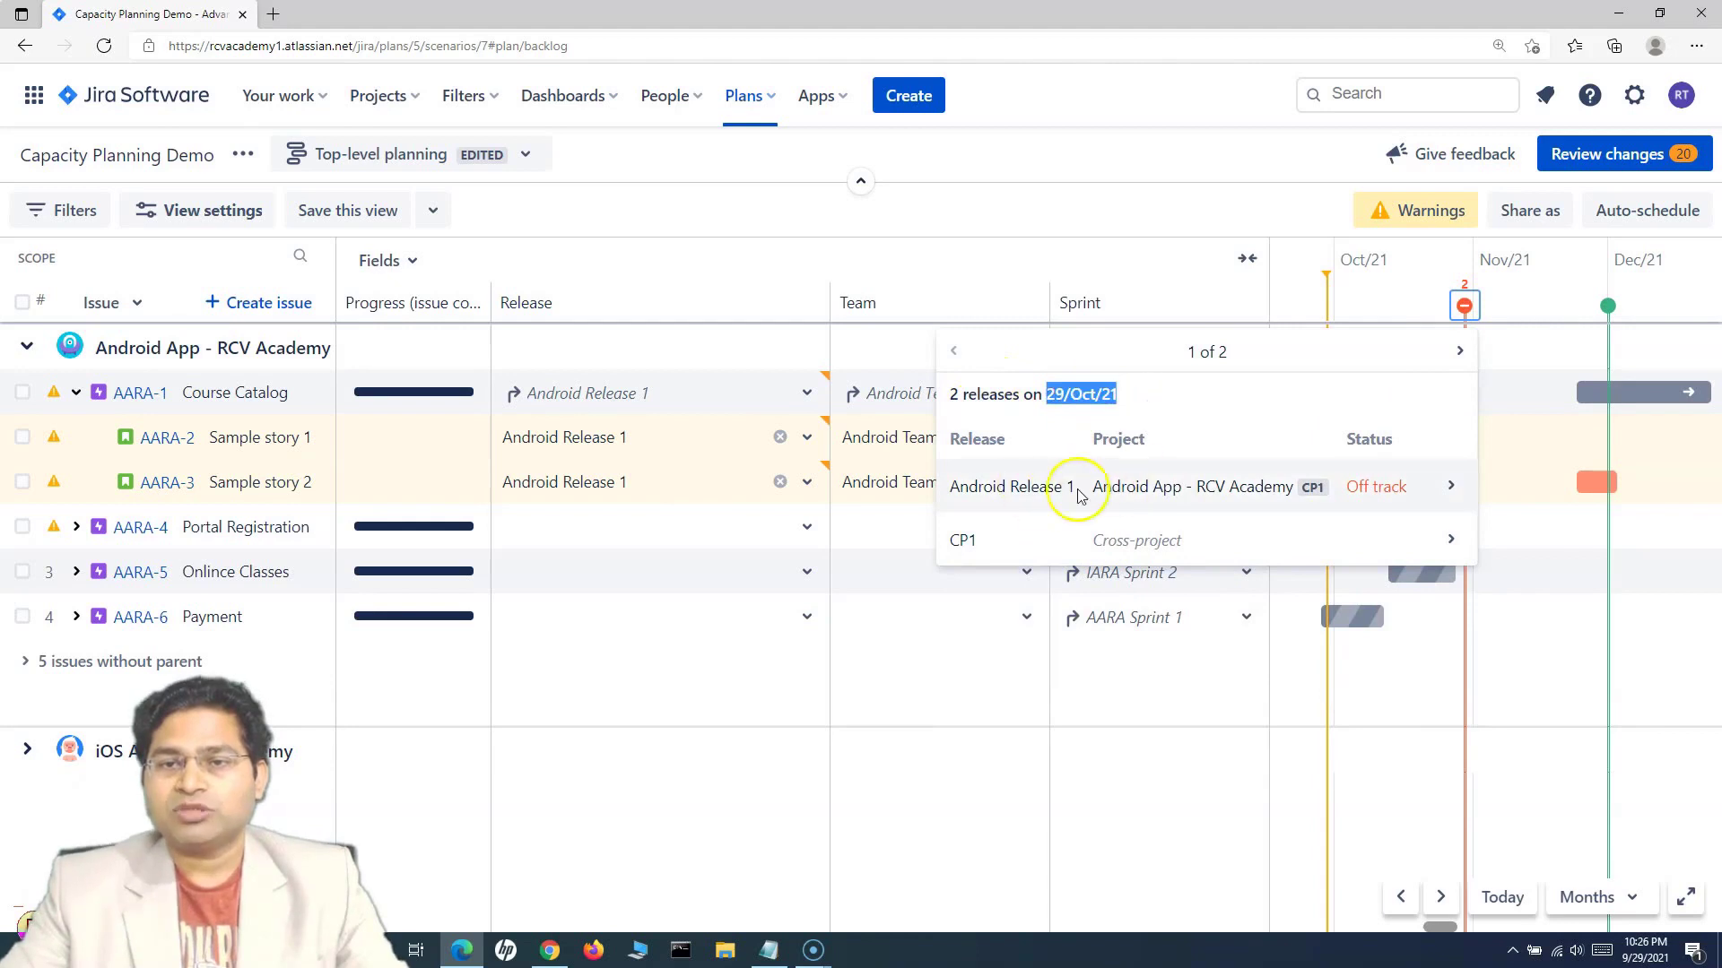
click(1448, 542)
click(954, 653)
Examine CP1's start date, release date and linked project releases in its details.
drag(949, 508, 1031, 507)
click(1031, 508)
click(1164, 507)
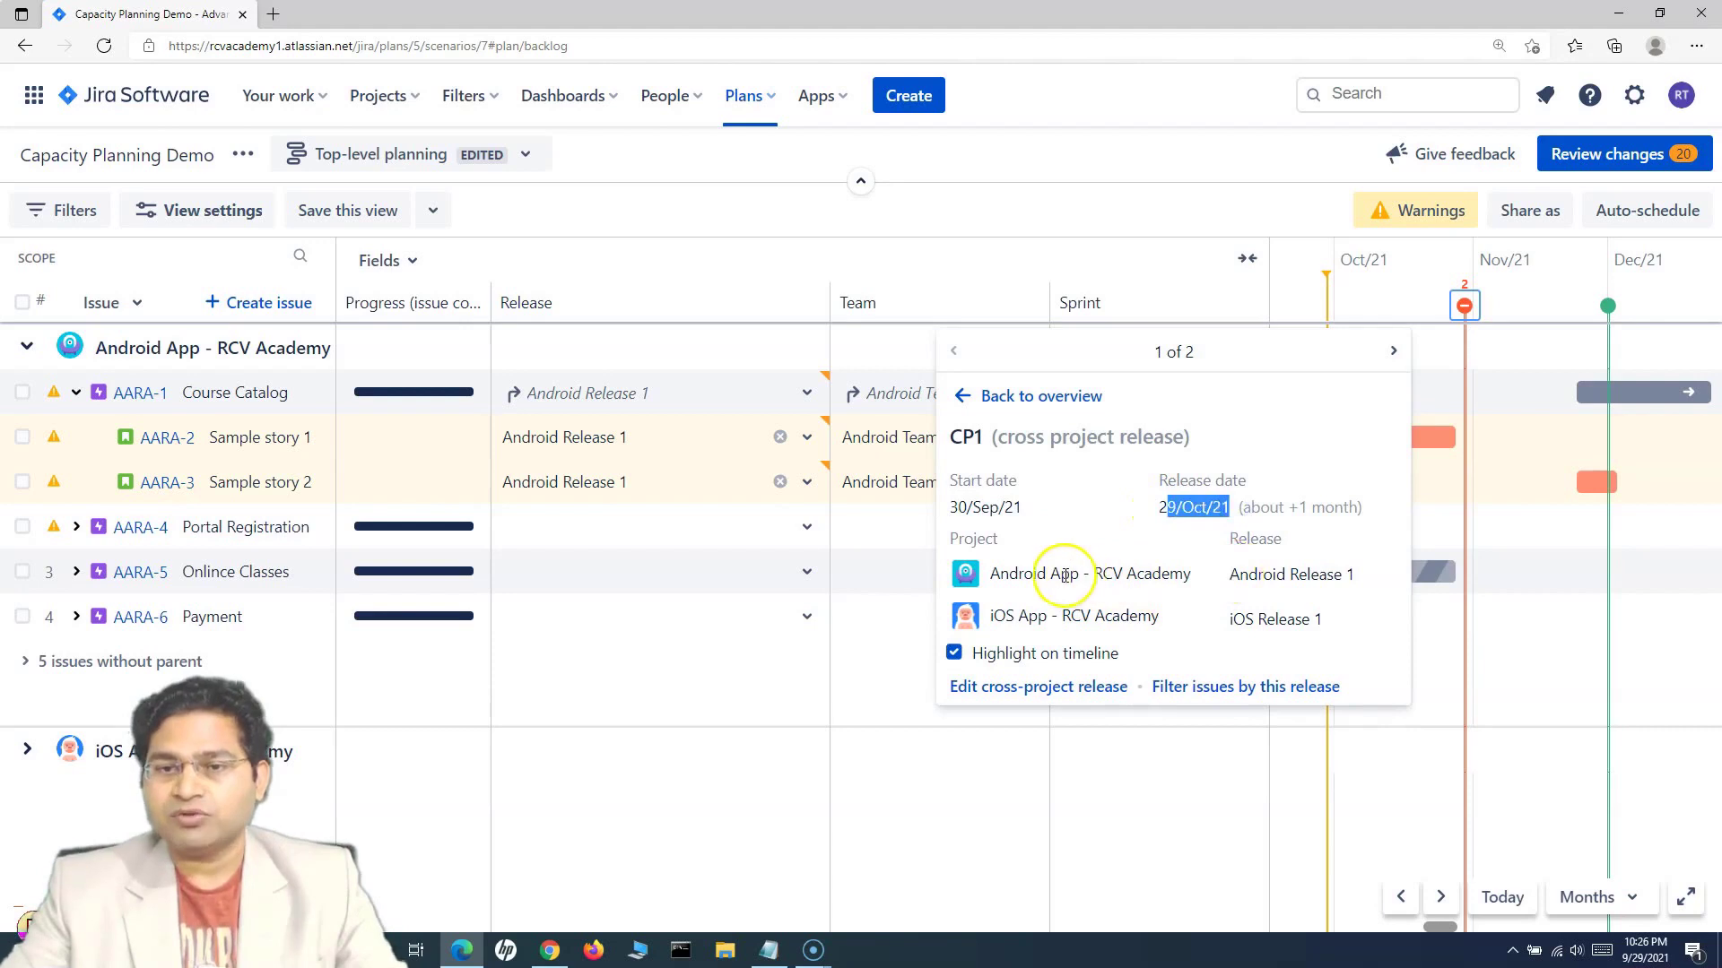
drag(1065, 576, 1327, 569)
click(1319, 572)
drag(1187, 511, 1222, 511)
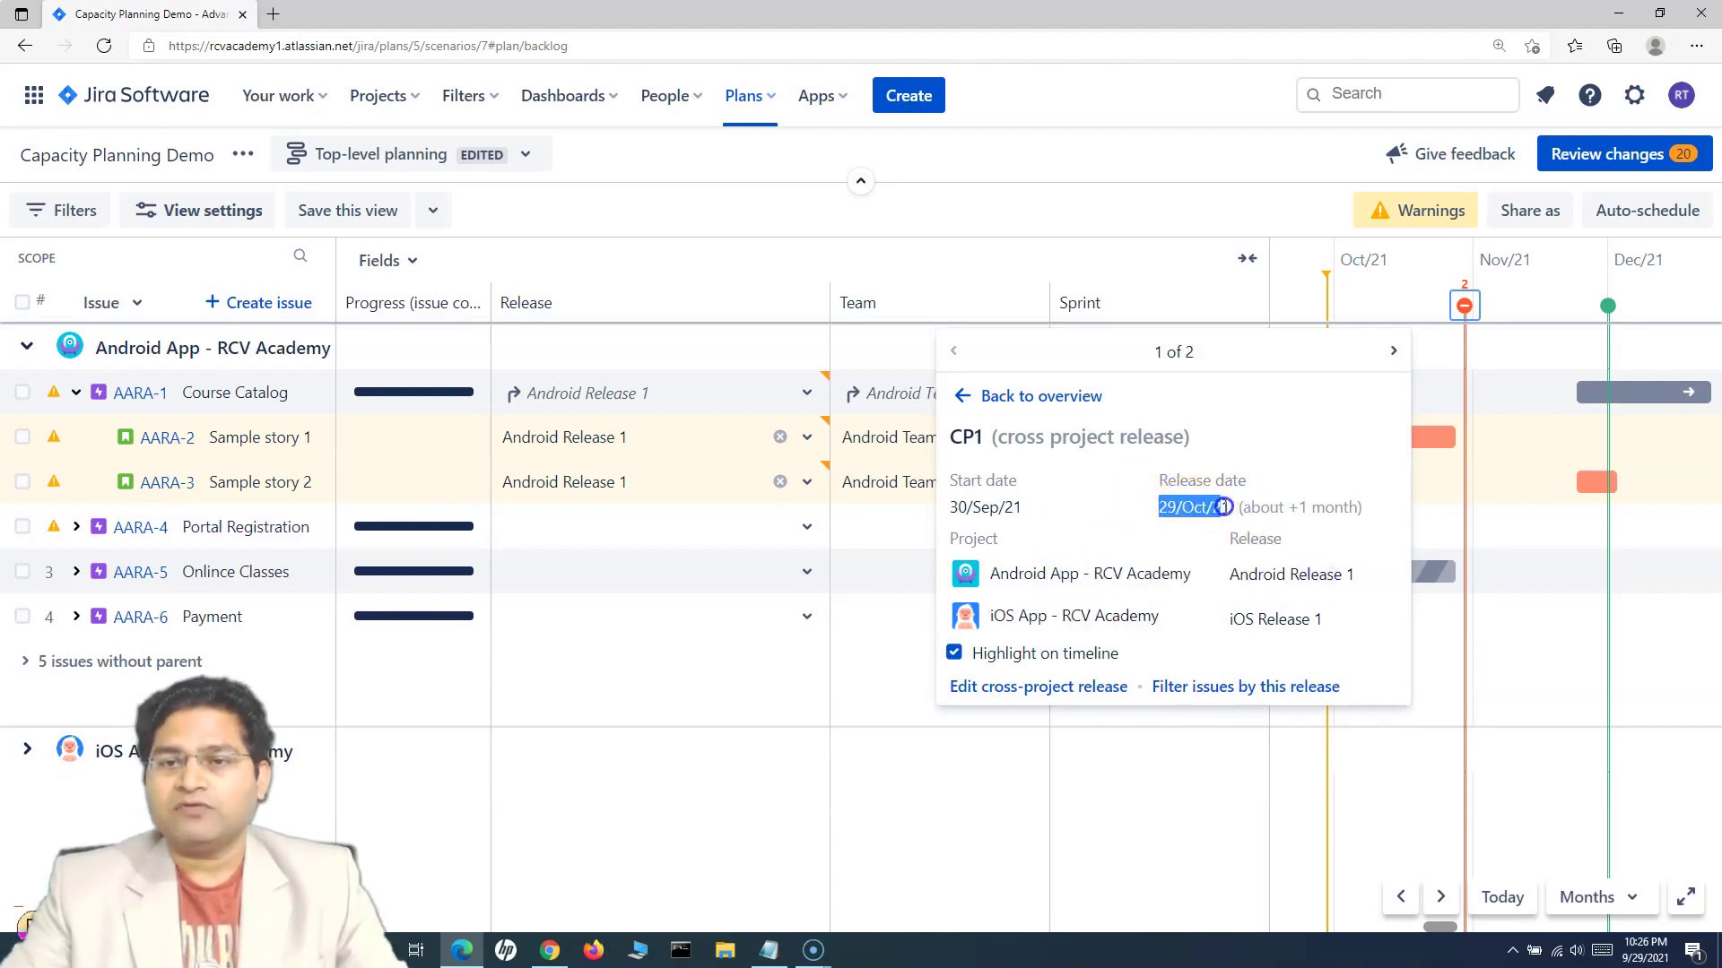
click(1221, 508)
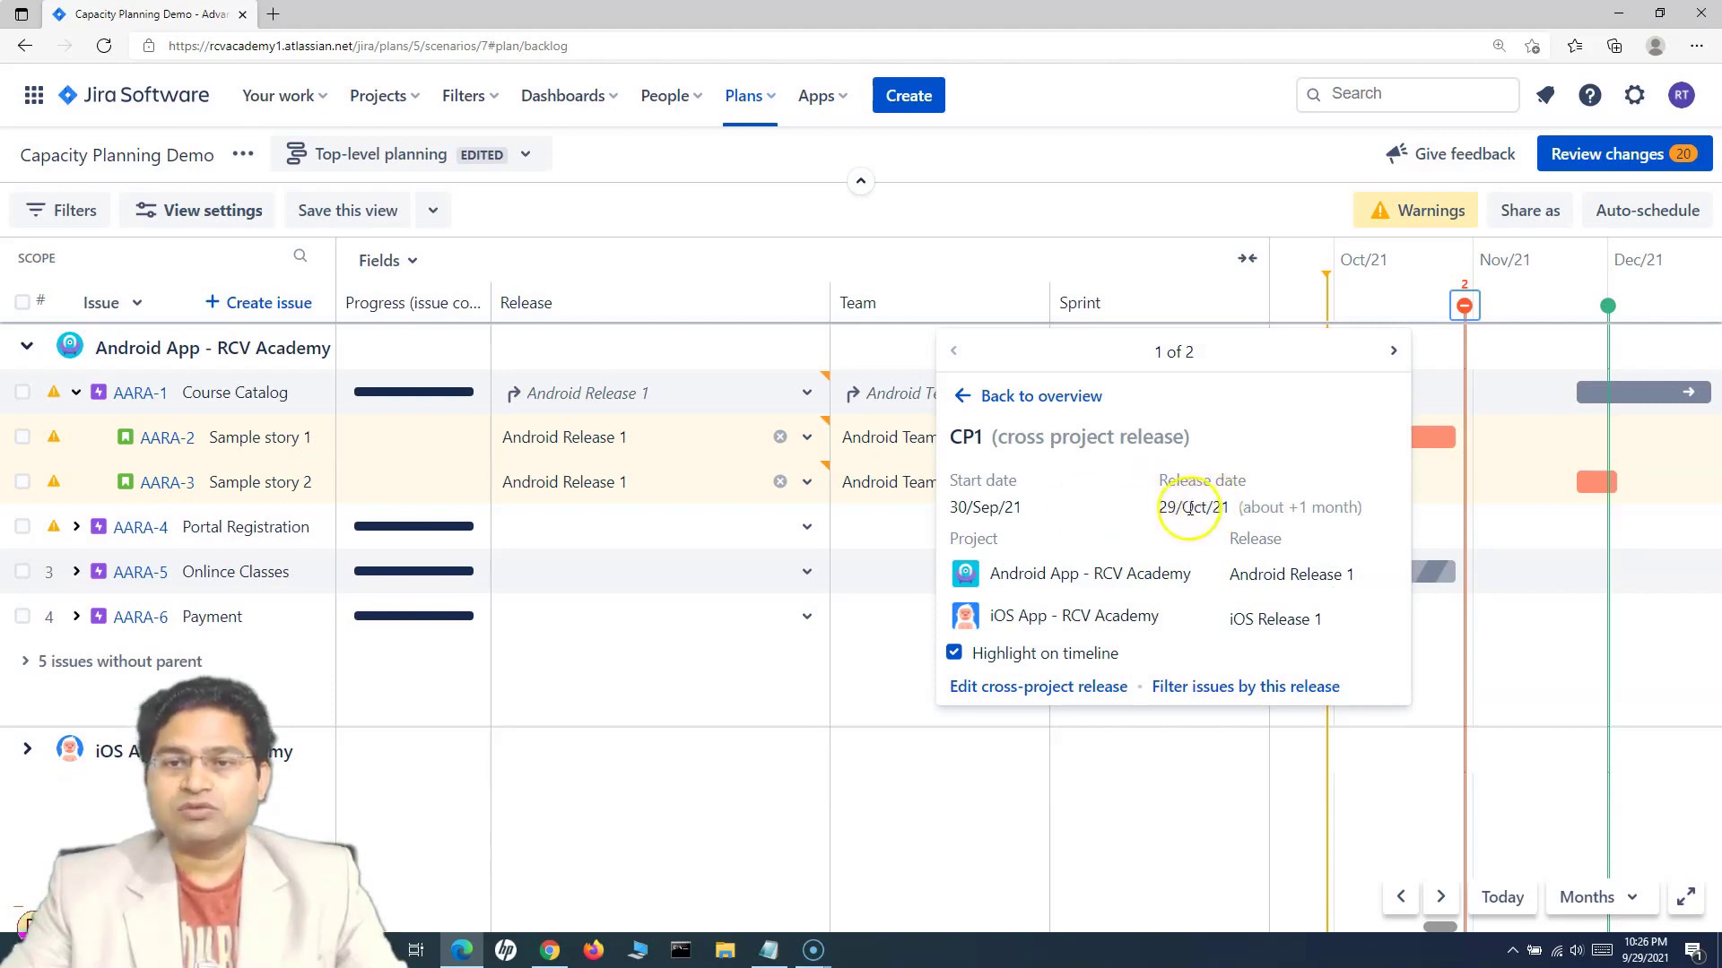
drag(1161, 509, 1237, 499)
click(1256, 508)
click(1237, 500)
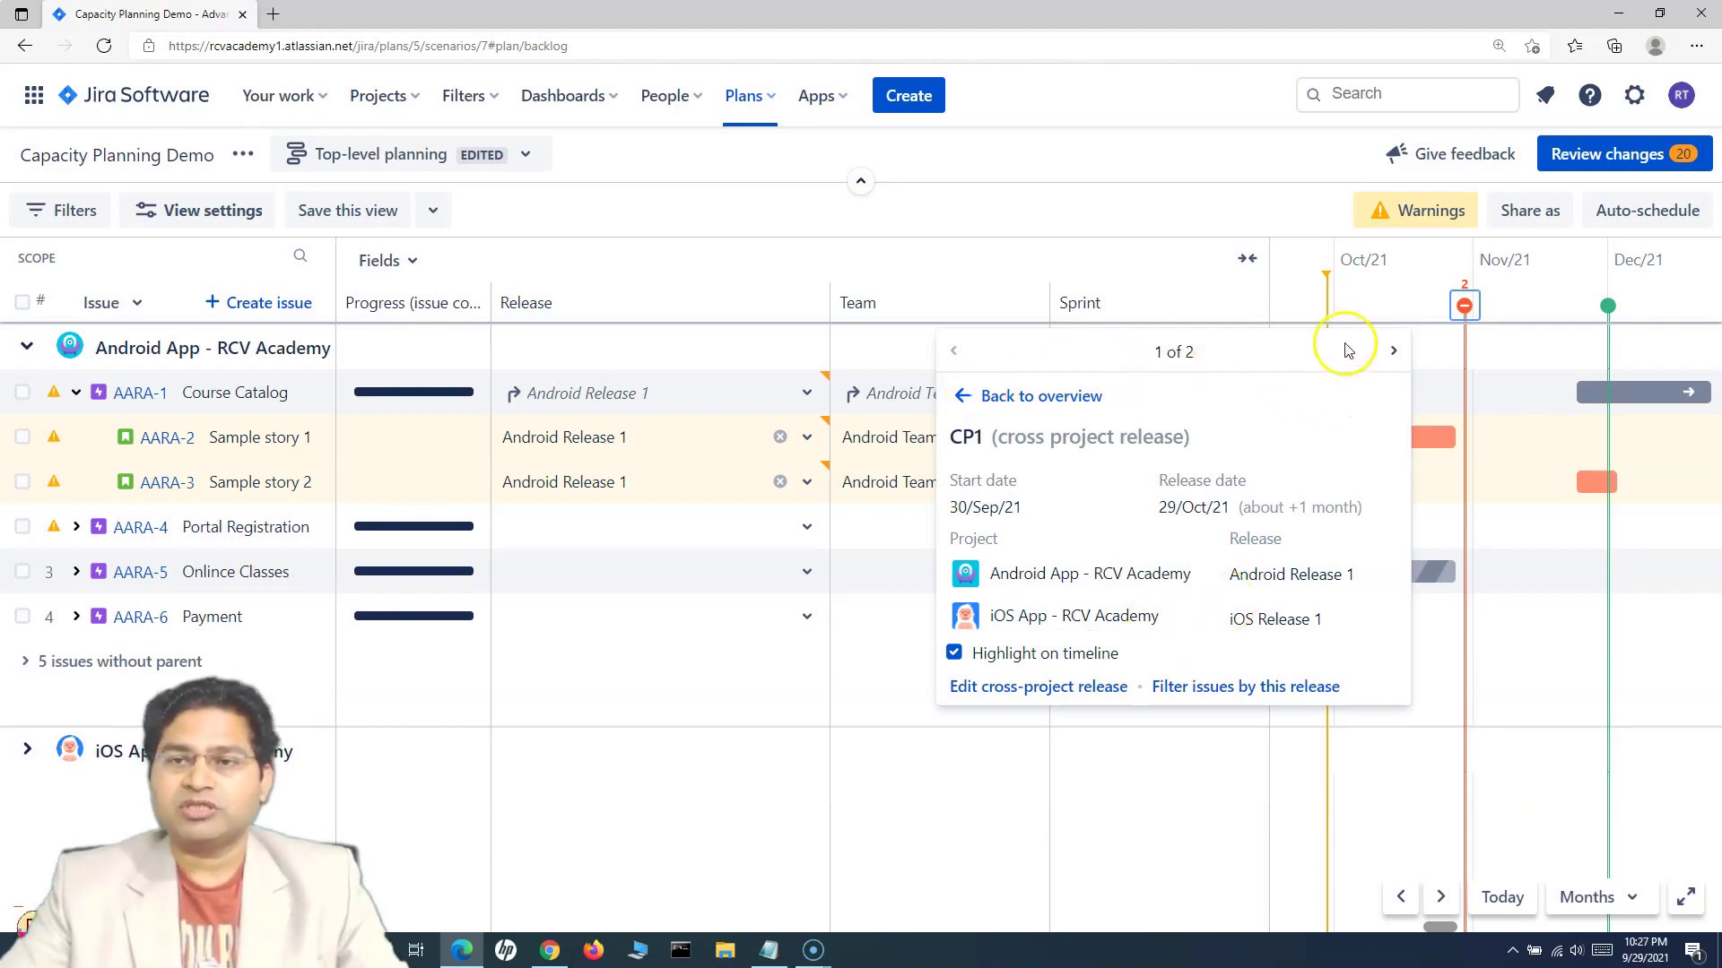
View iOS Release2's details on the timeline, and close the cross-project release editor for CP1 on the releases page.
click(1395, 352)
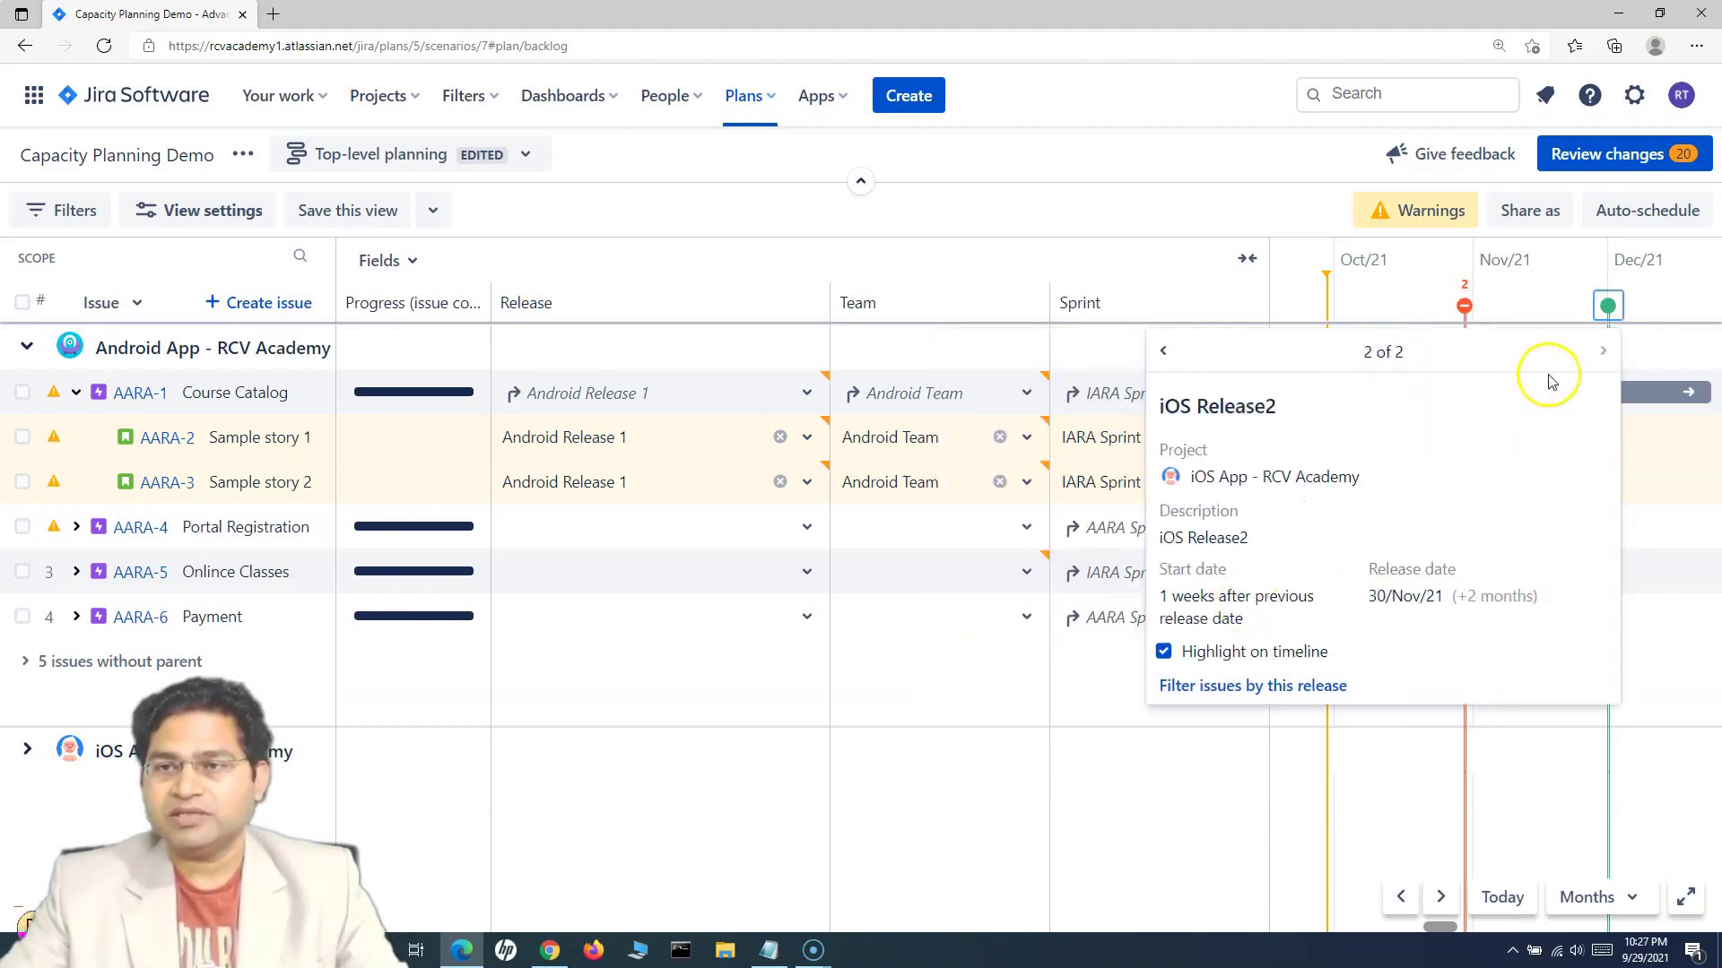
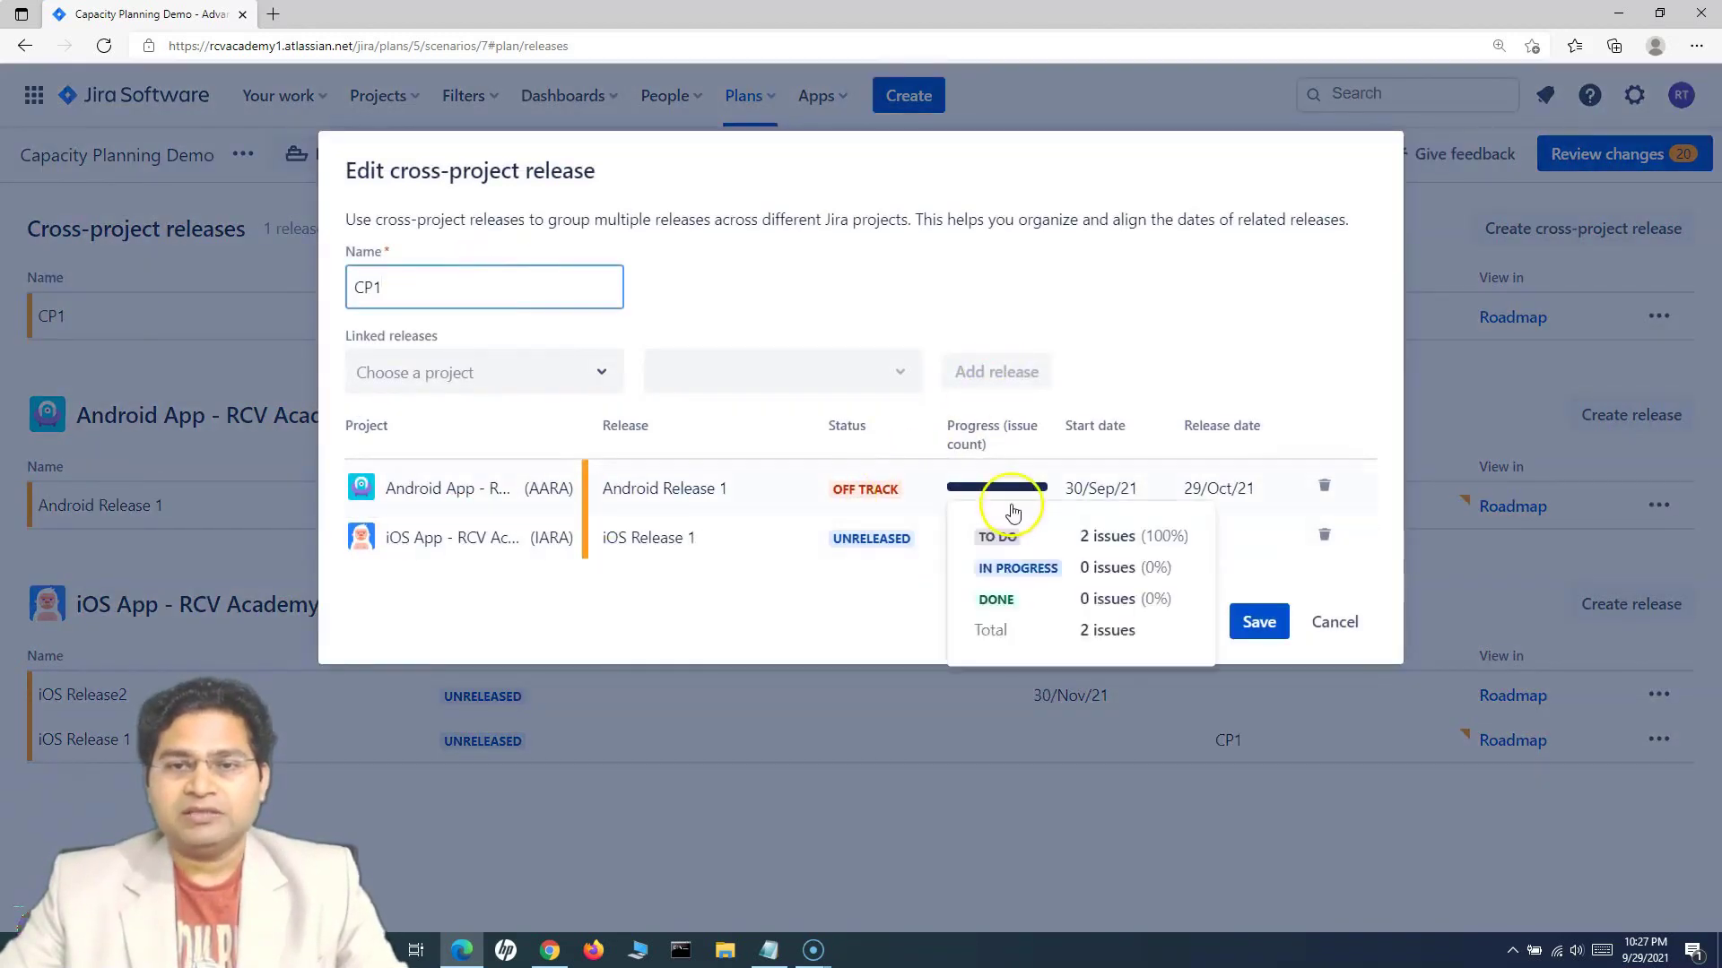
click(1335, 621)
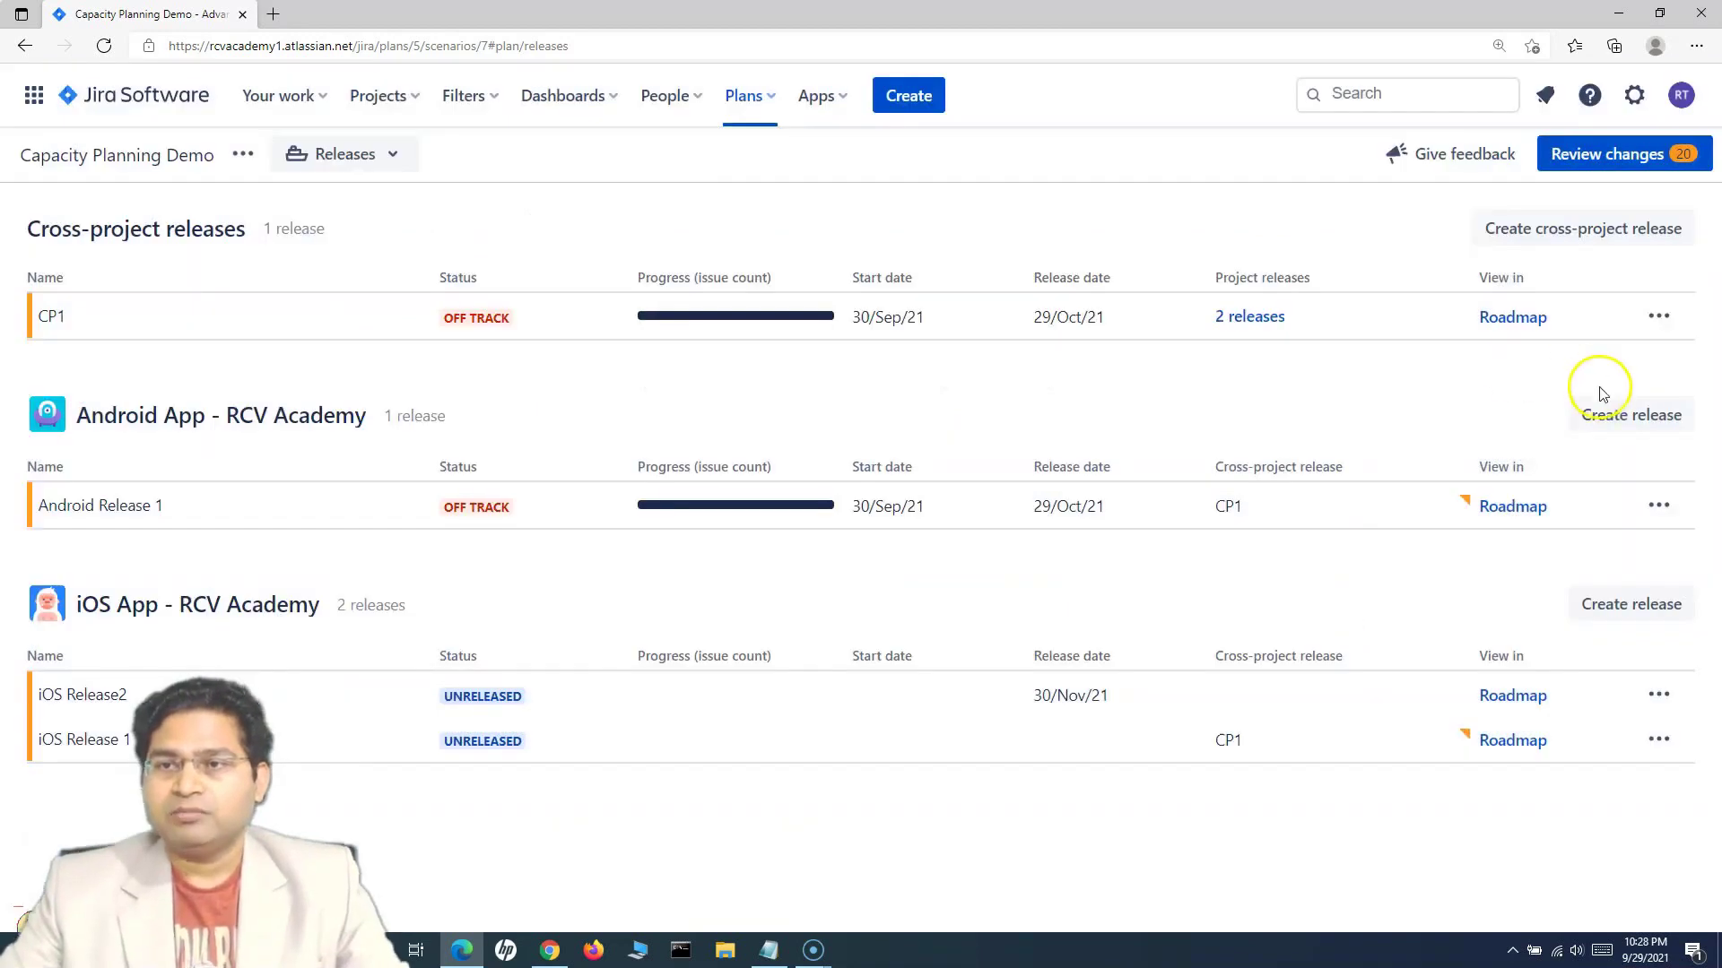
Examine the actions available for cross-project release CP1, Android Release 1 and iOS Release2.
click(1658, 318)
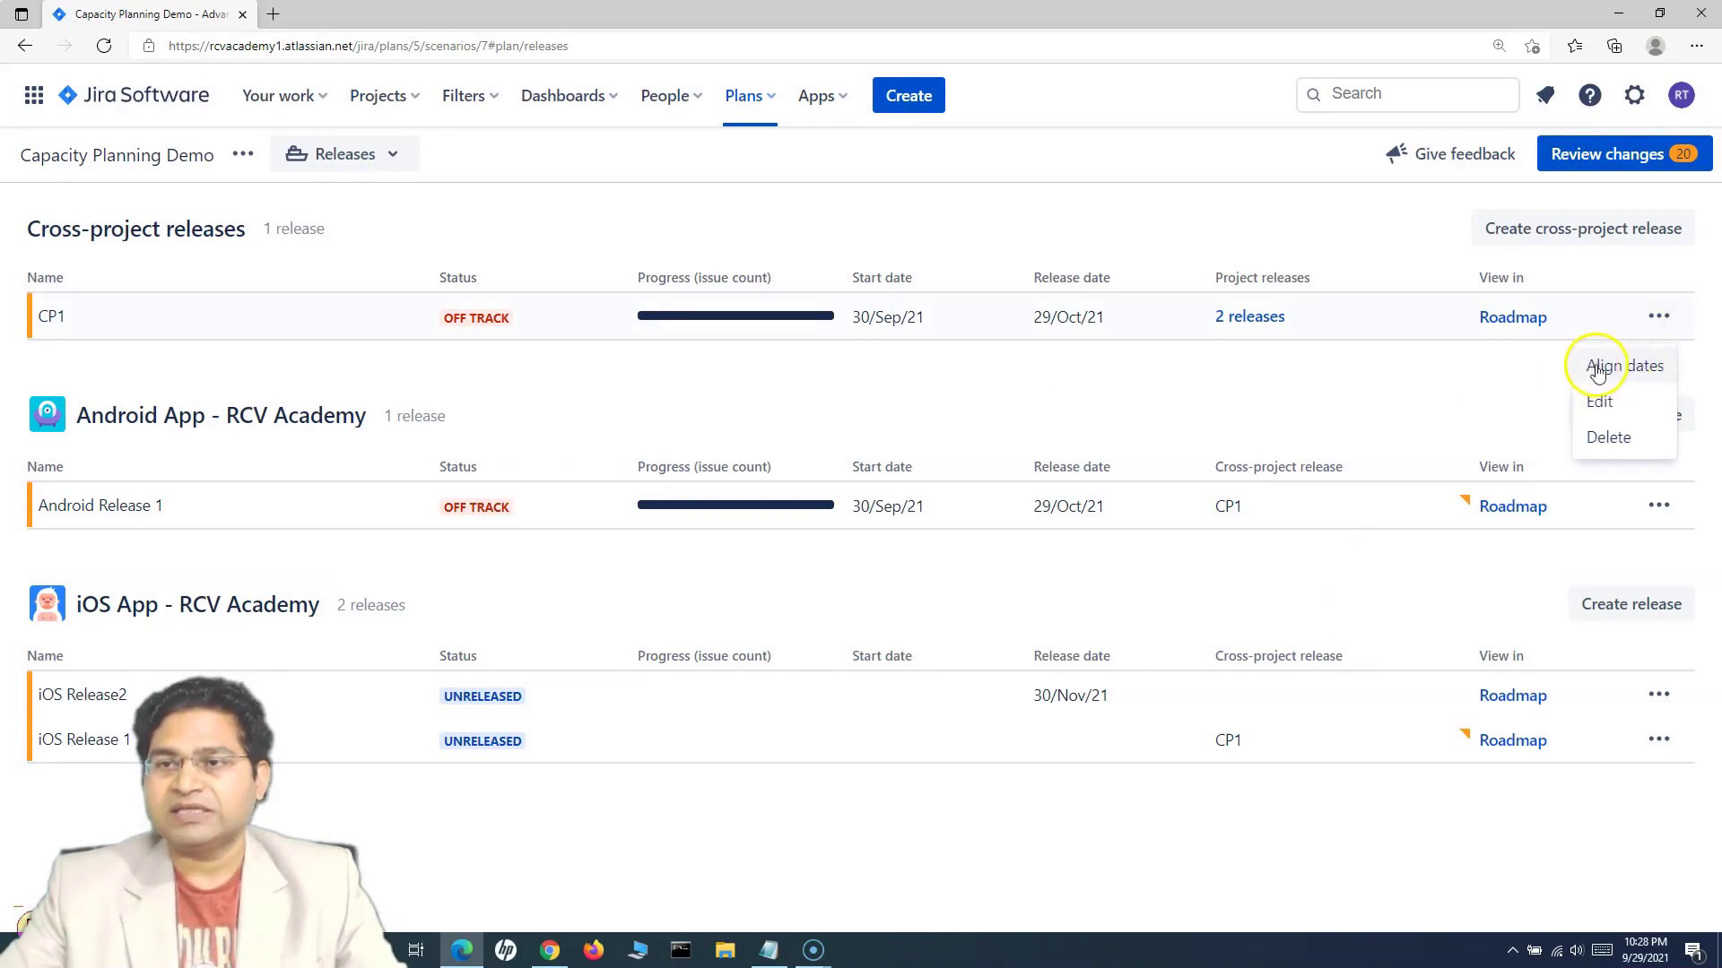
click(1519, 368)
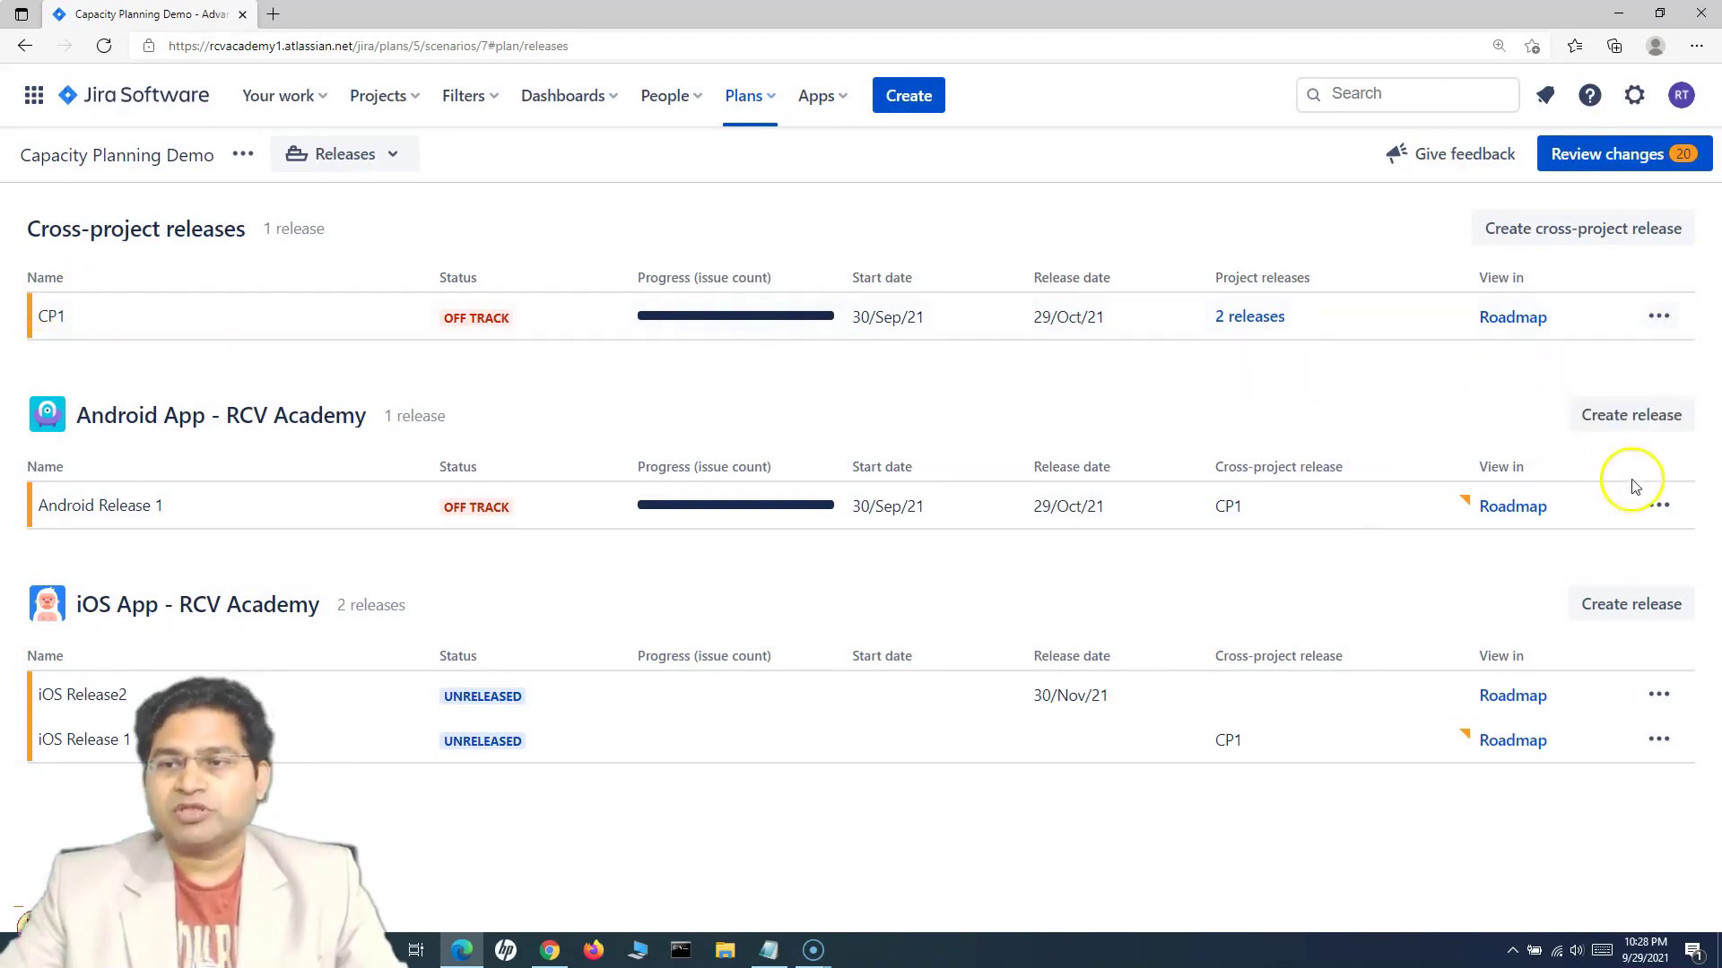
click(1659, 316)
click(1679, 502)
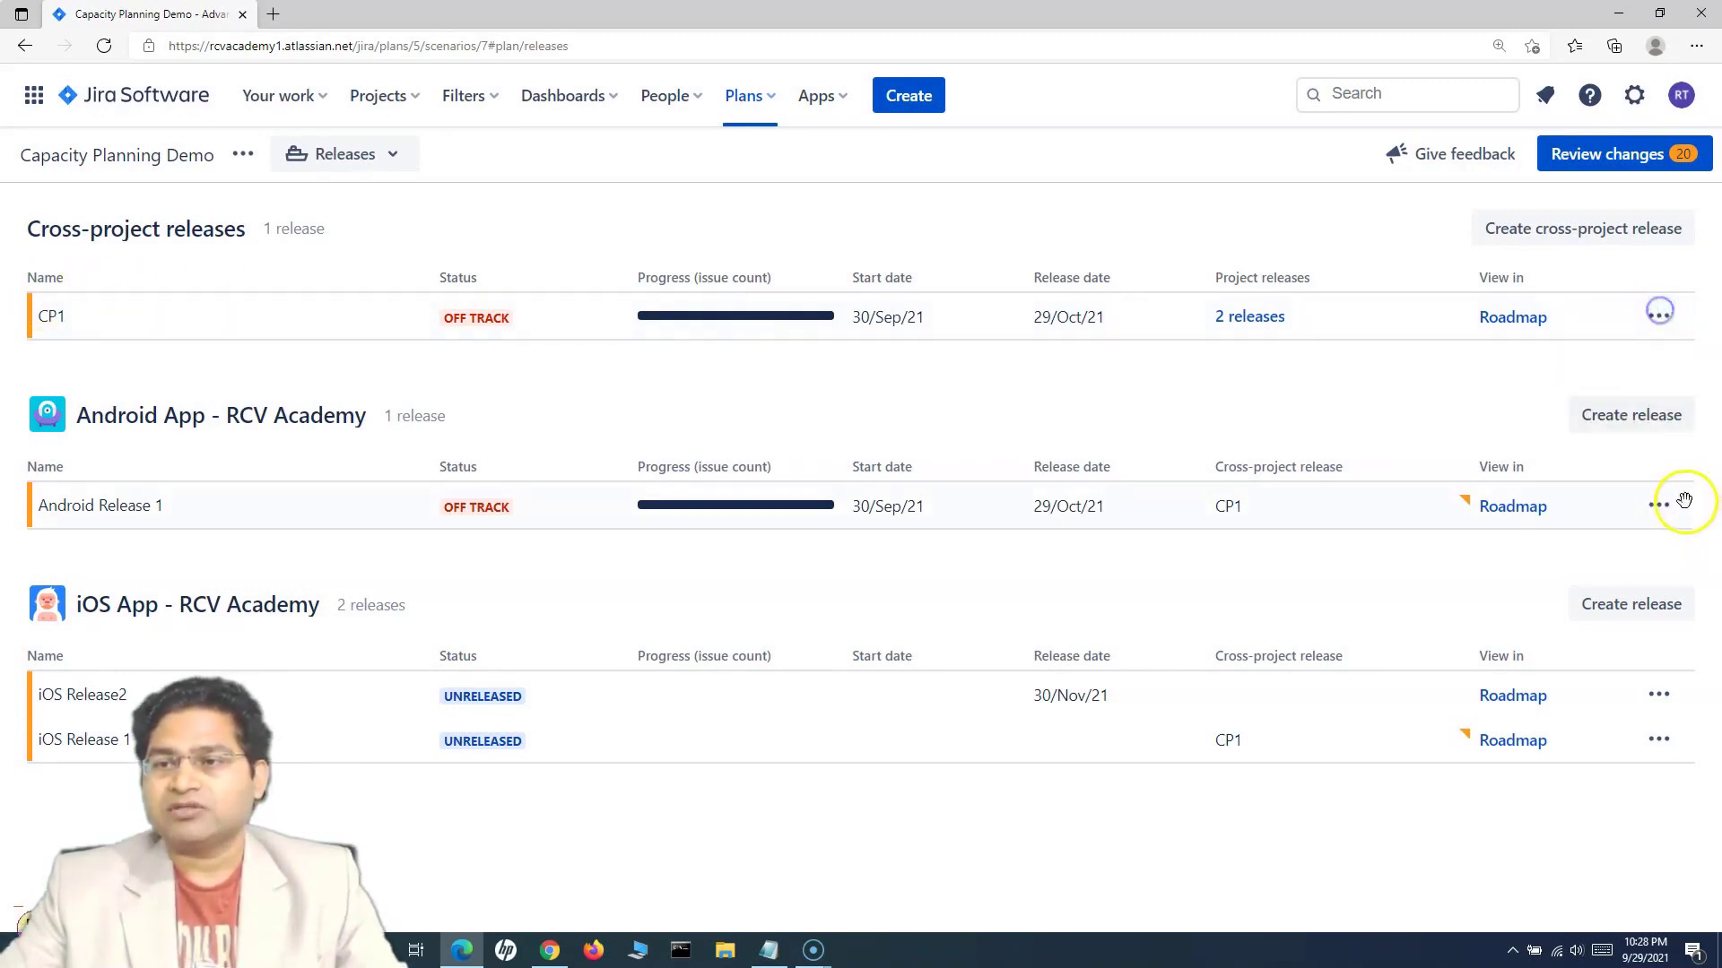
click(1660, 505)
click(1618, 819)
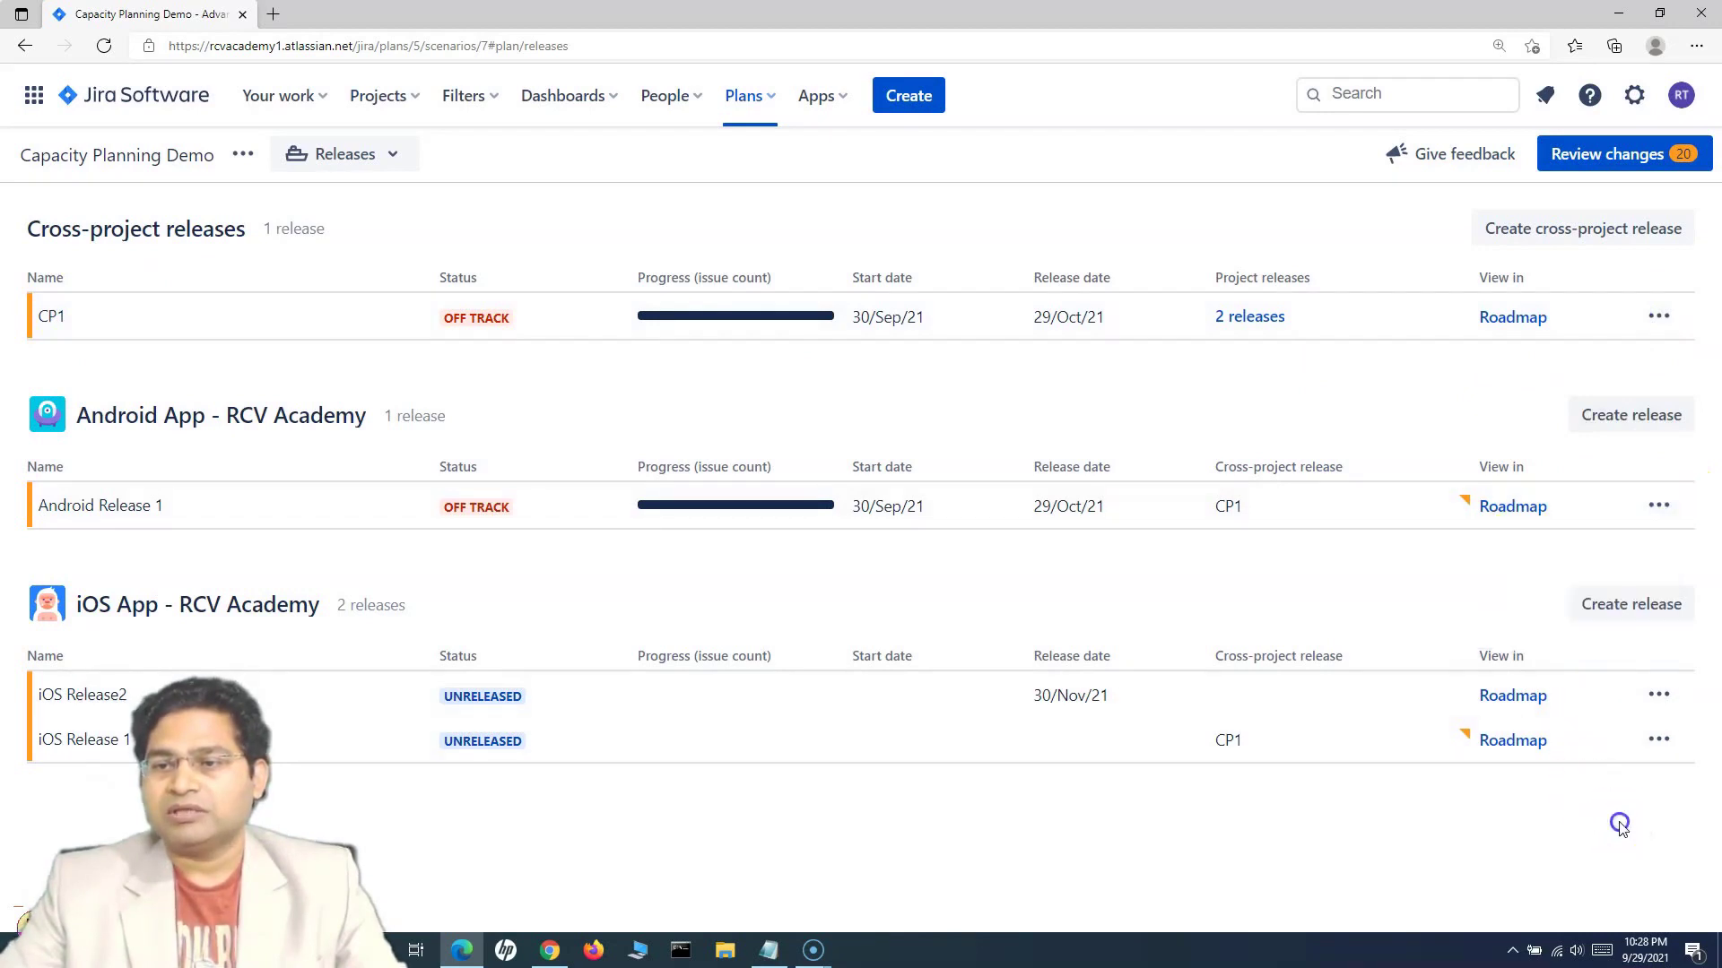
click(1658, 695)
click(1614, 652)
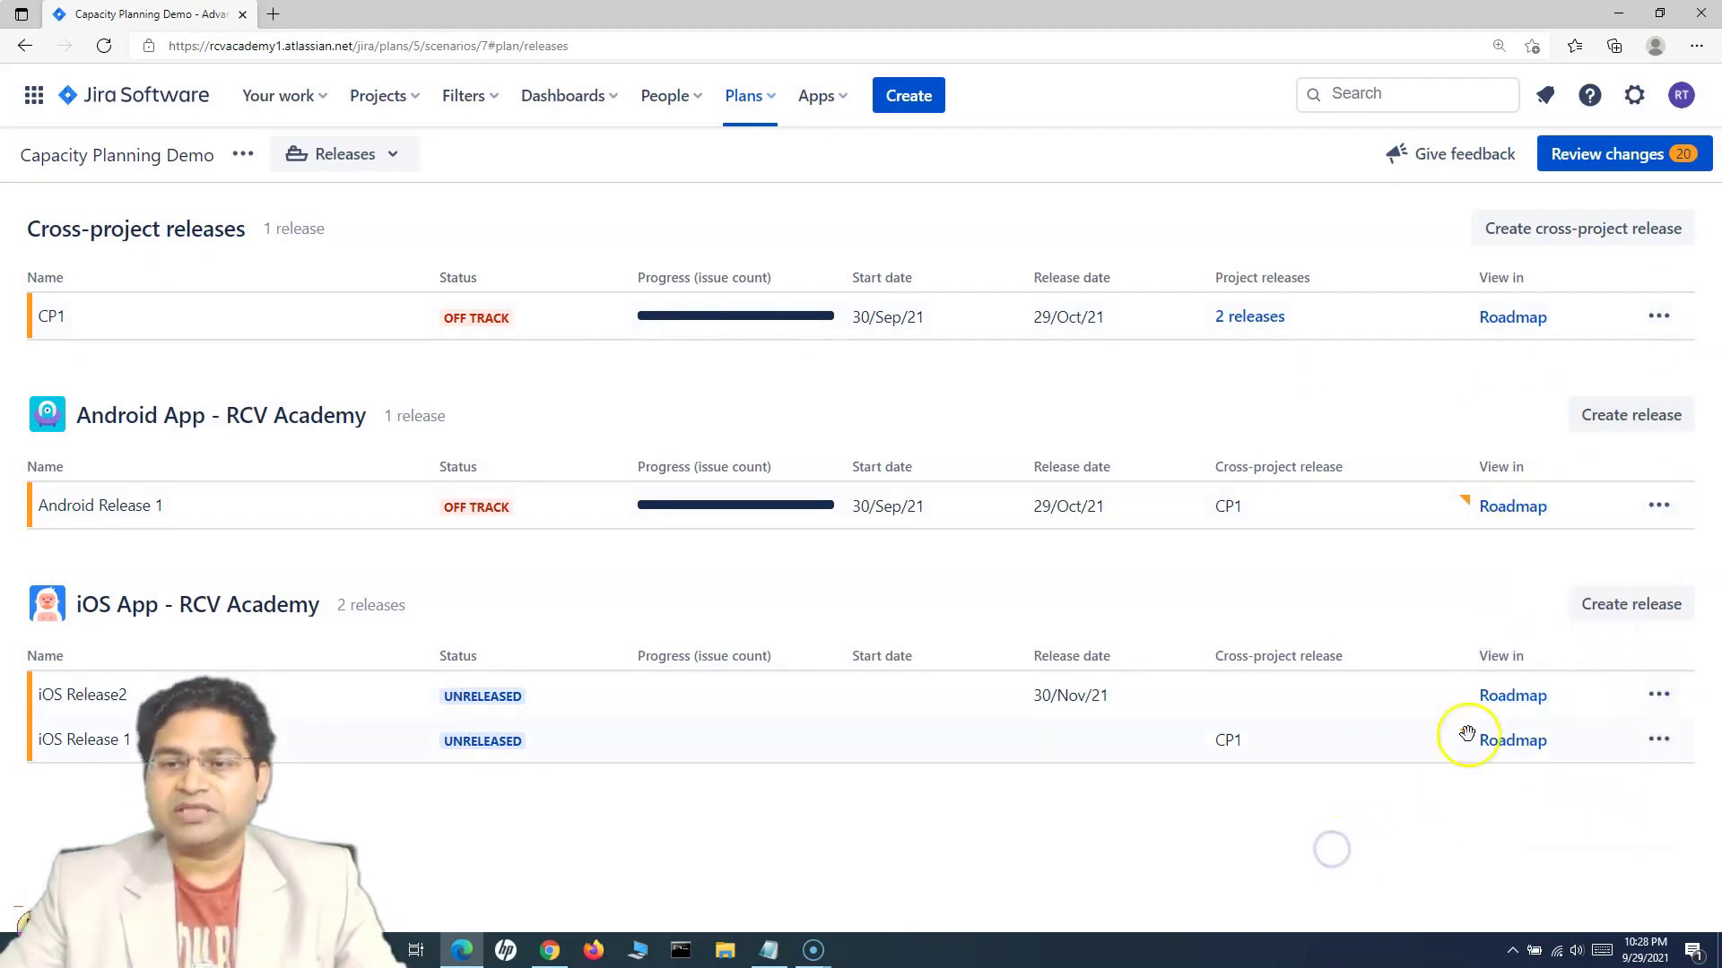
click(1658, 319)
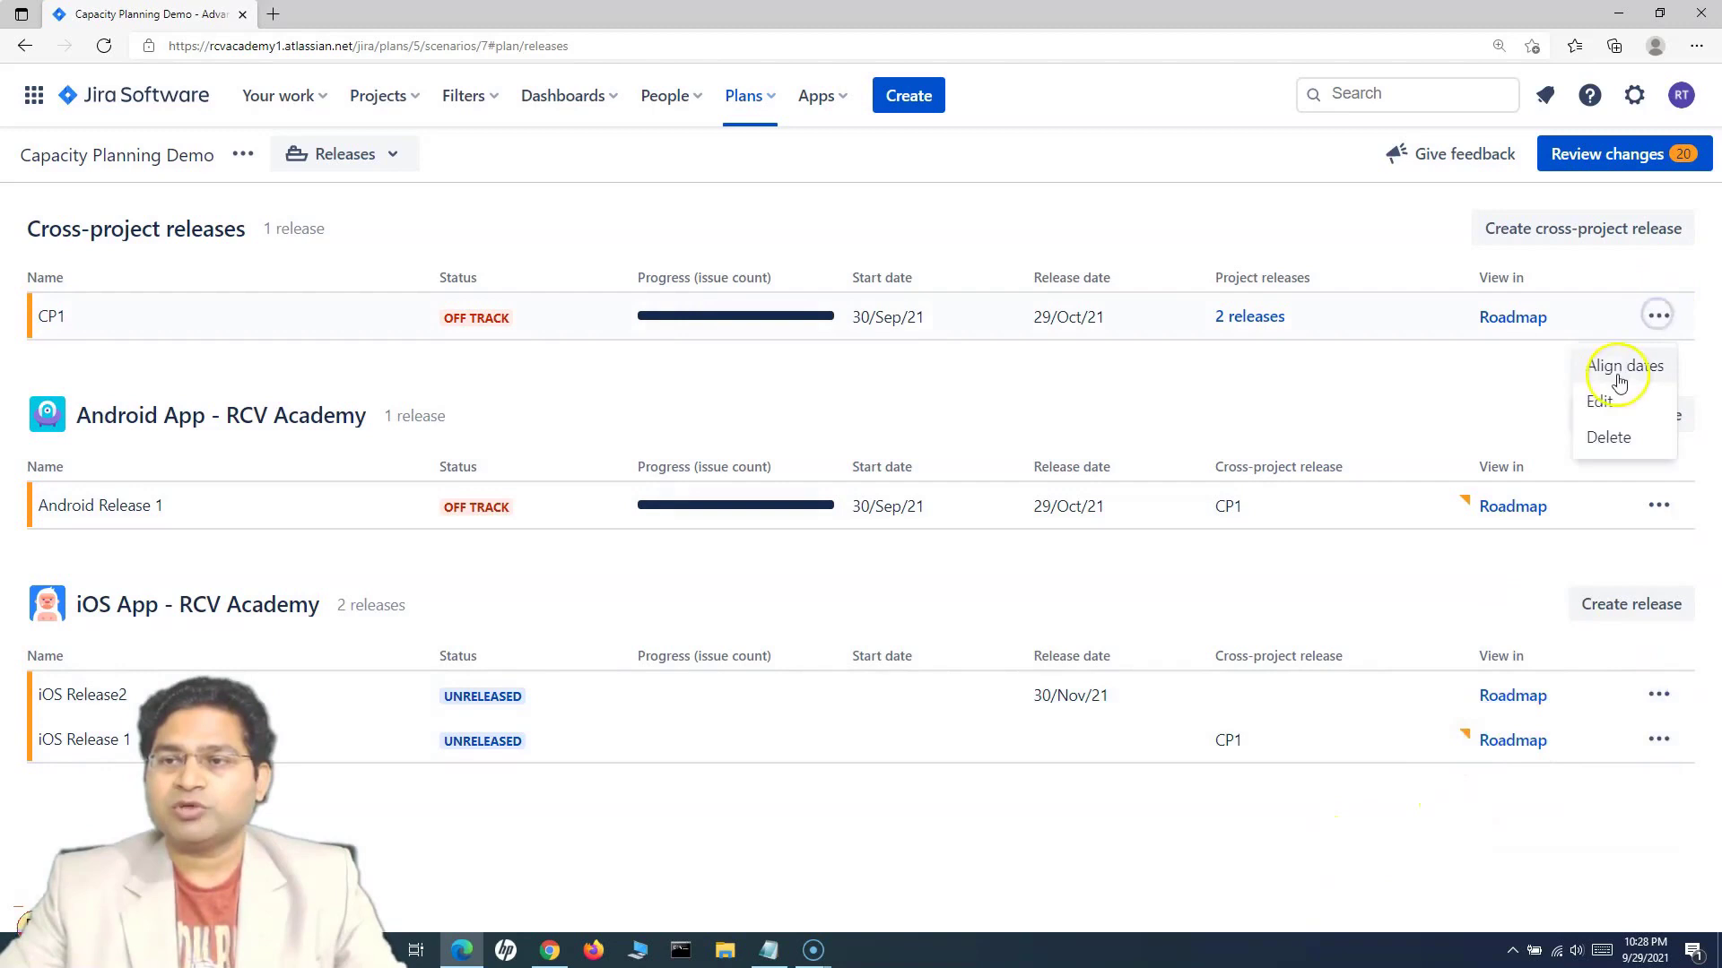
click(1615, 371)
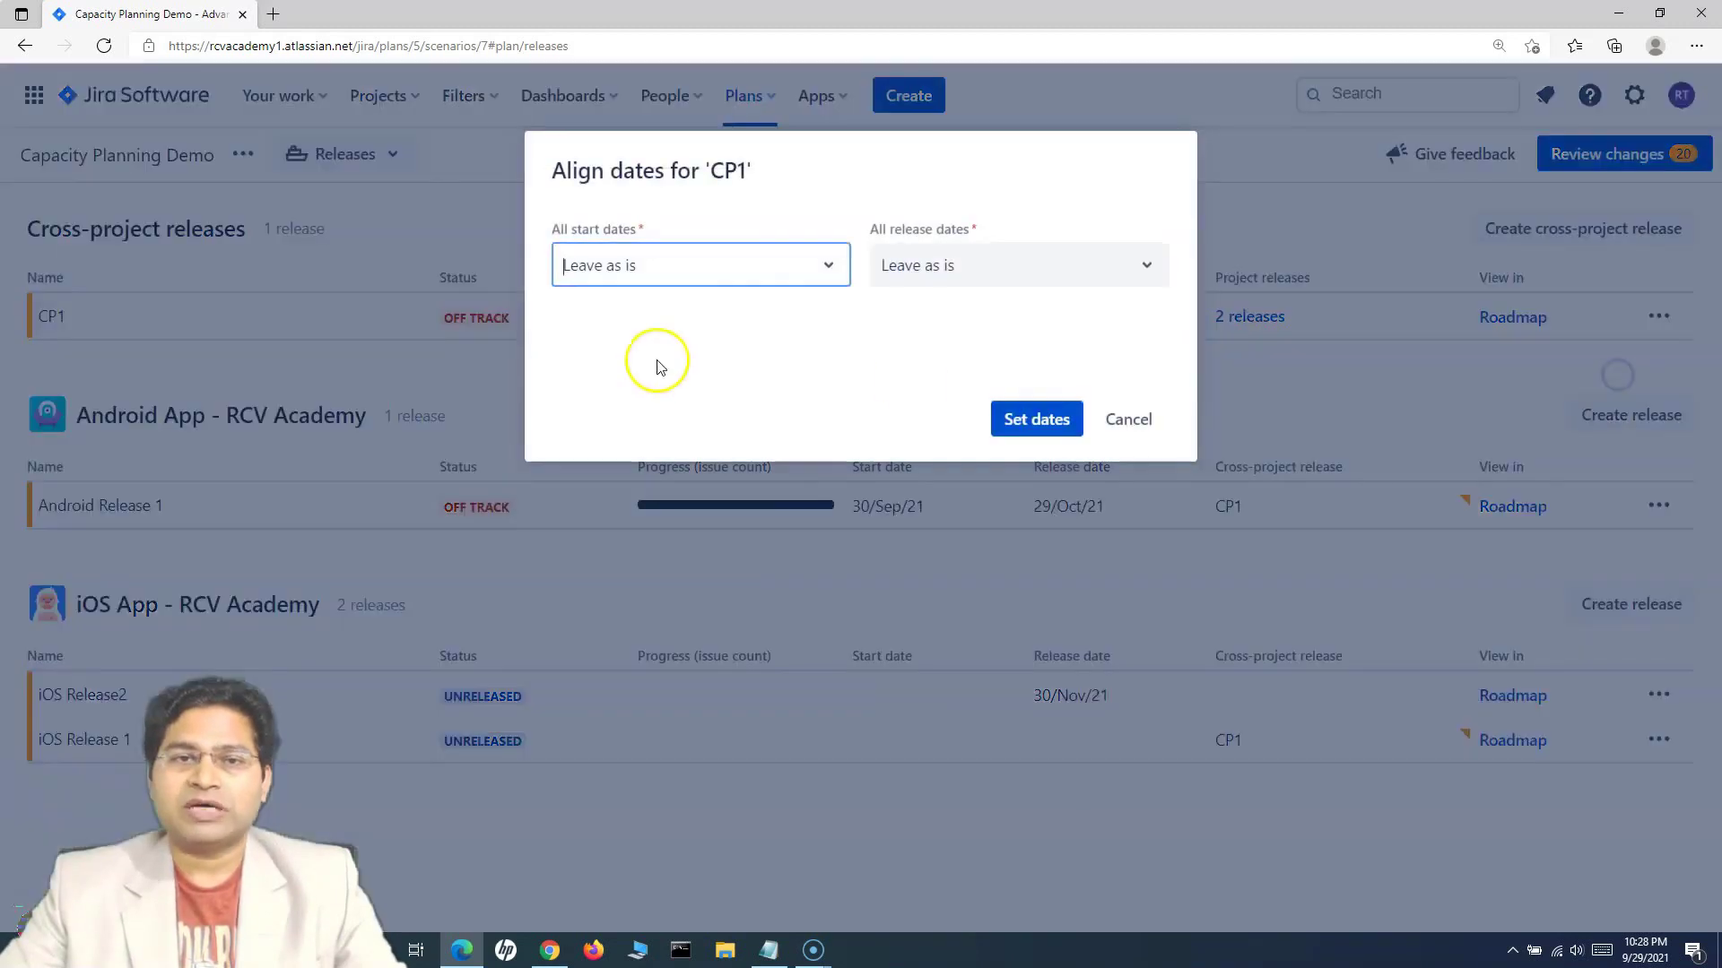
click(825, 266)
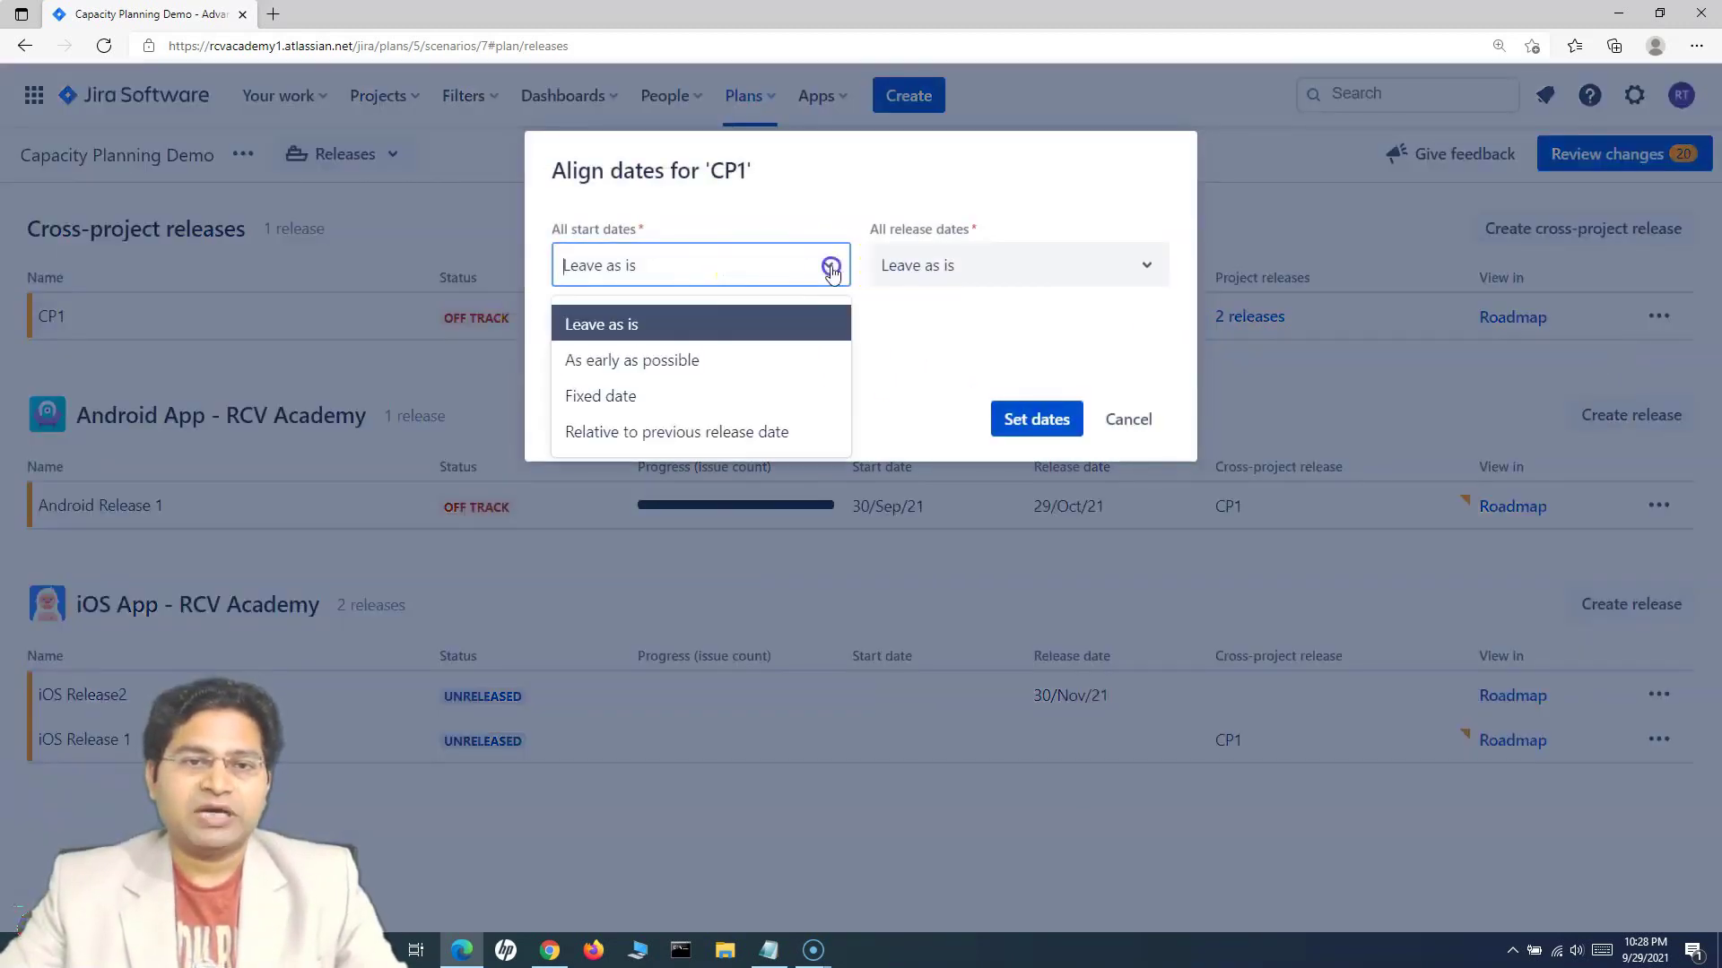
click(621, 403)
click(695, 265)
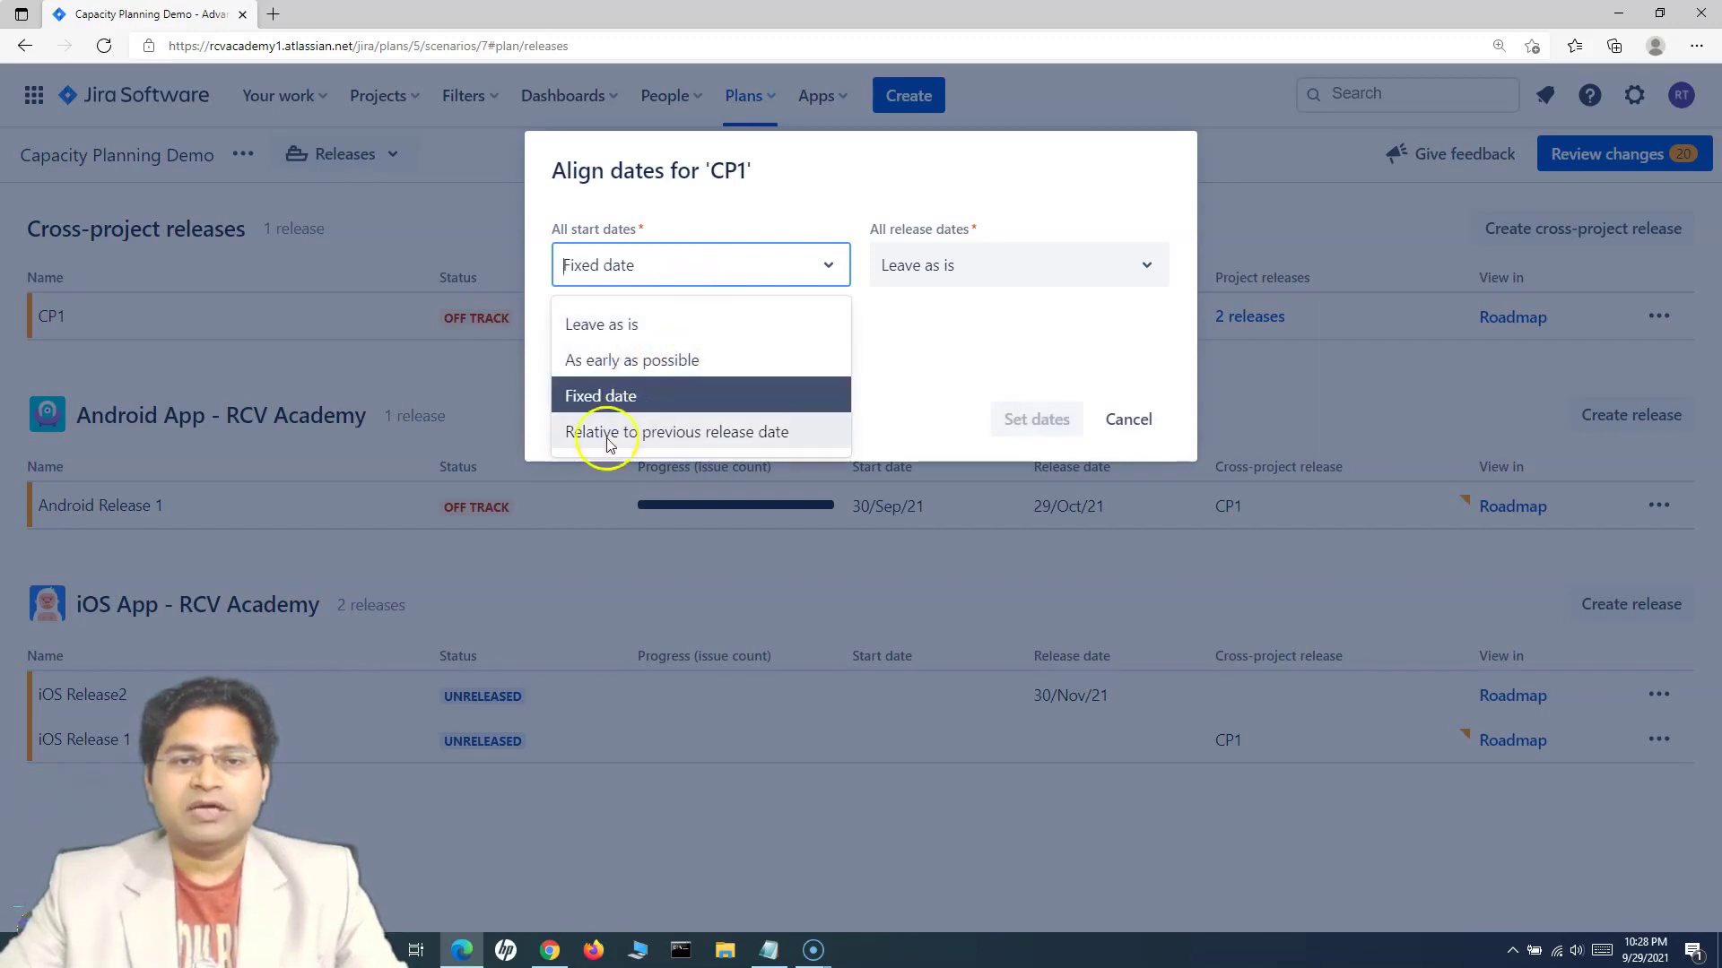
click(637, 397)
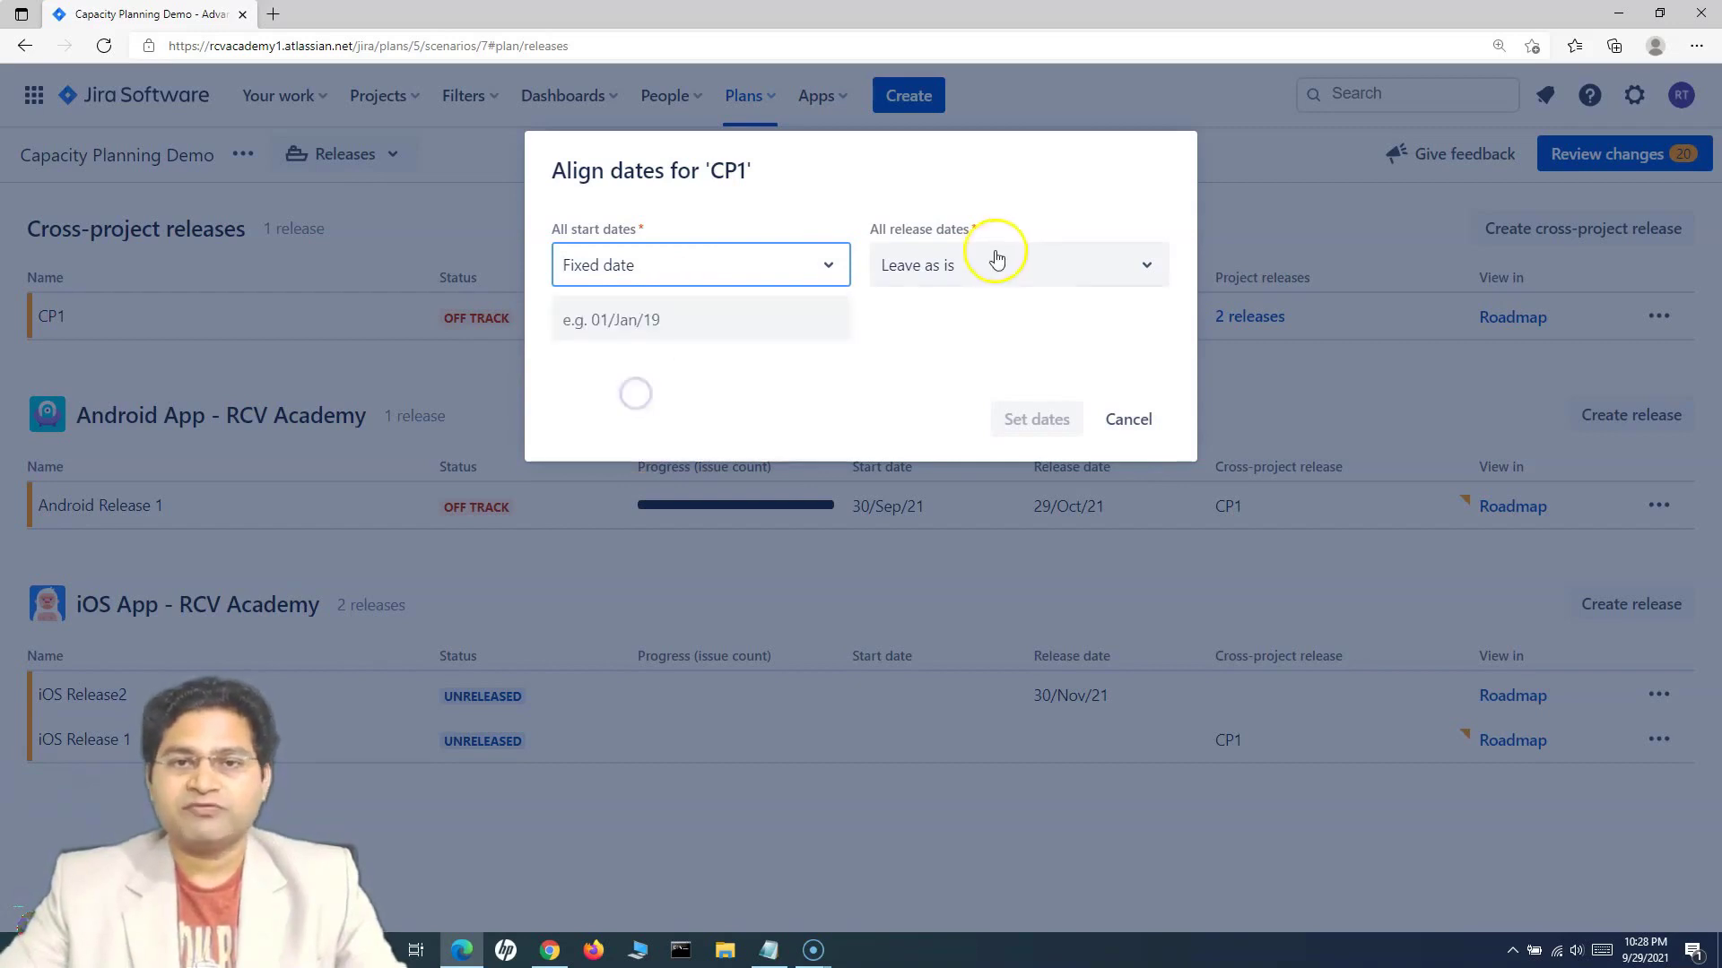
click(956, 278)
click(933, 396)
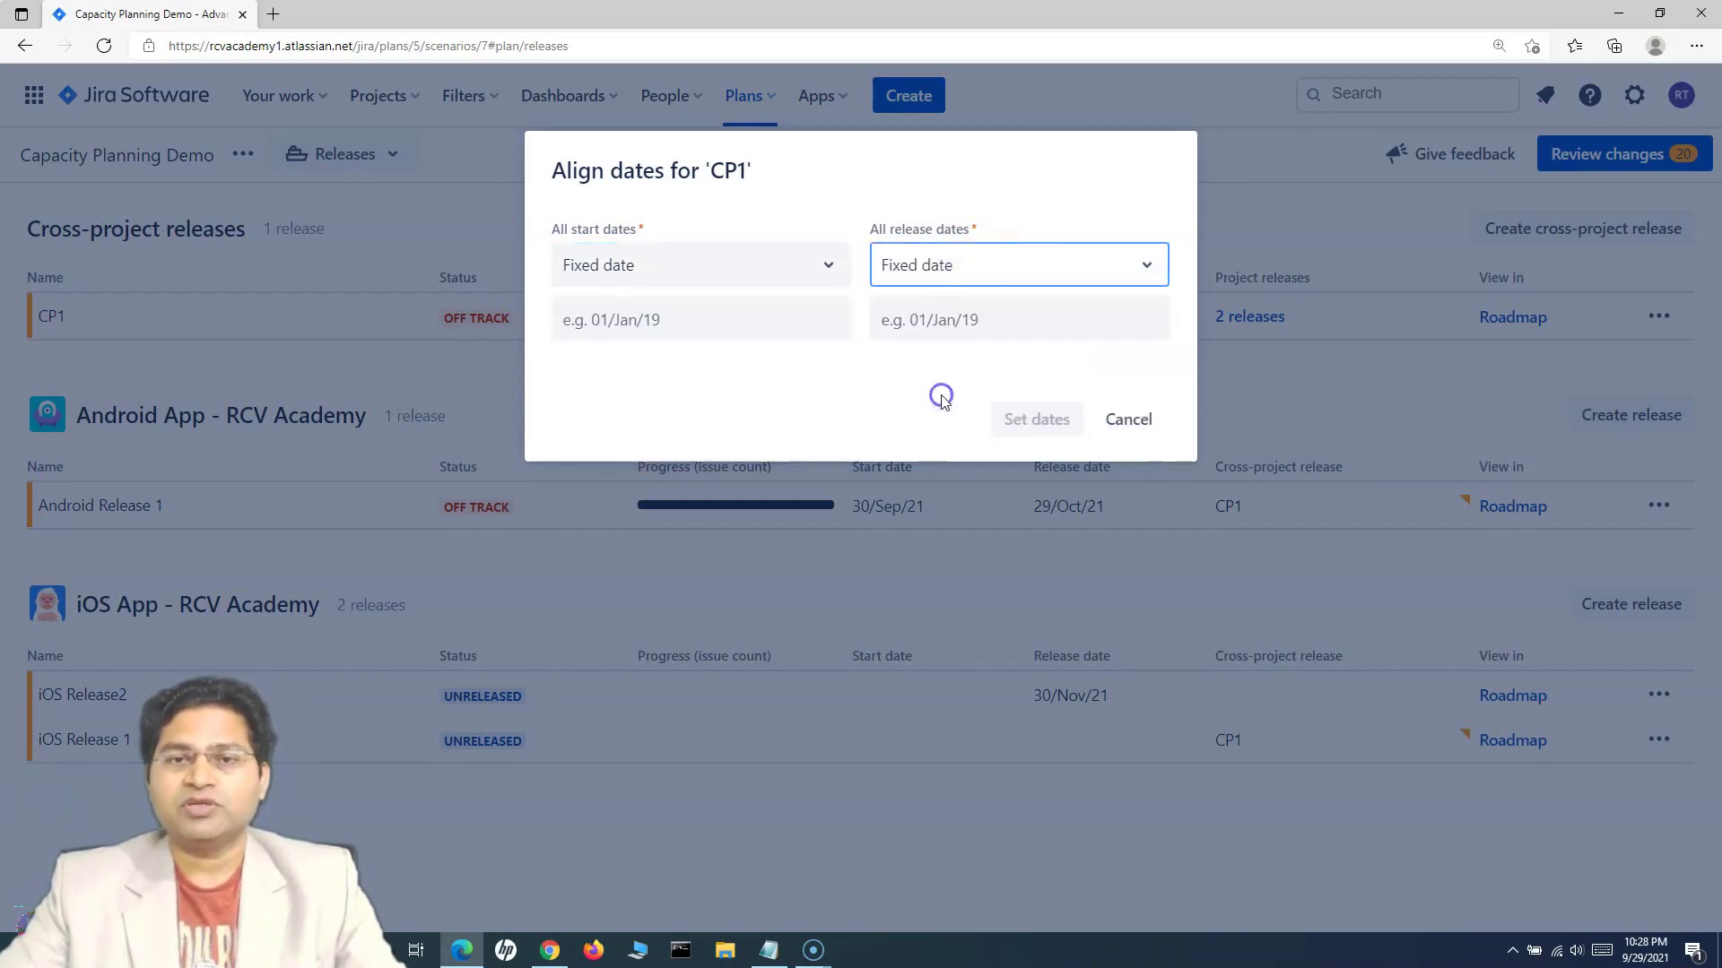
click(928, 330)
click(1188, 383)
click(1189, 383)
click(1189, 383)
click(1053, 617)
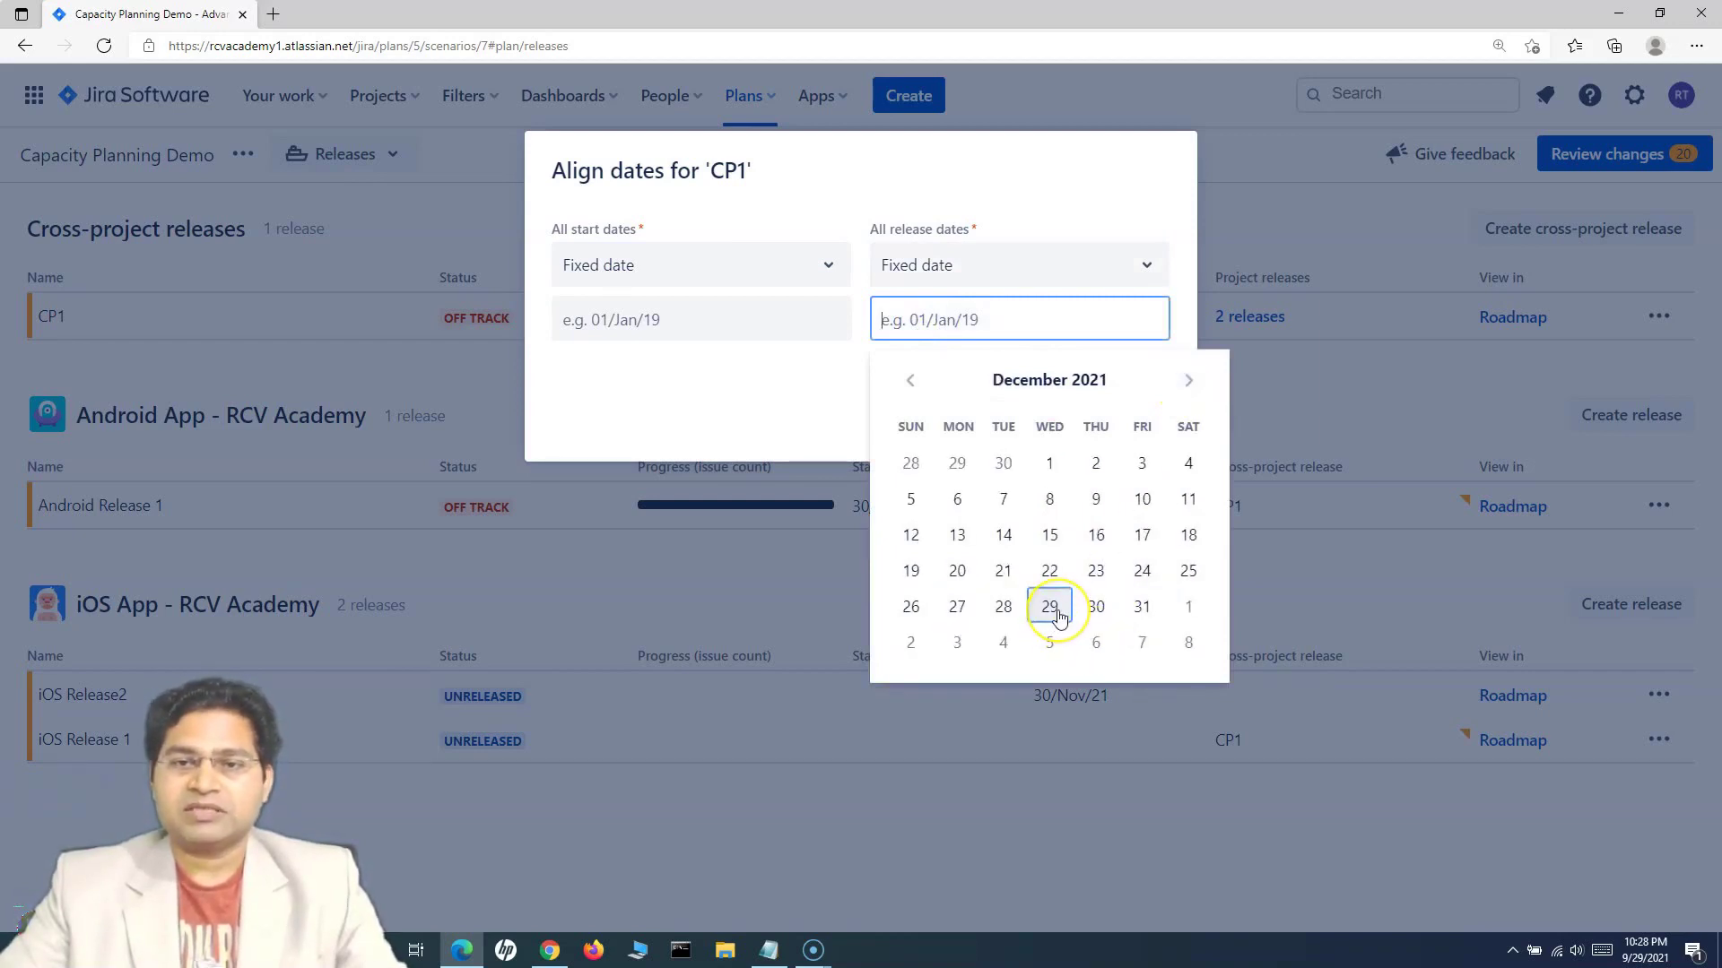
click(1096, 606)
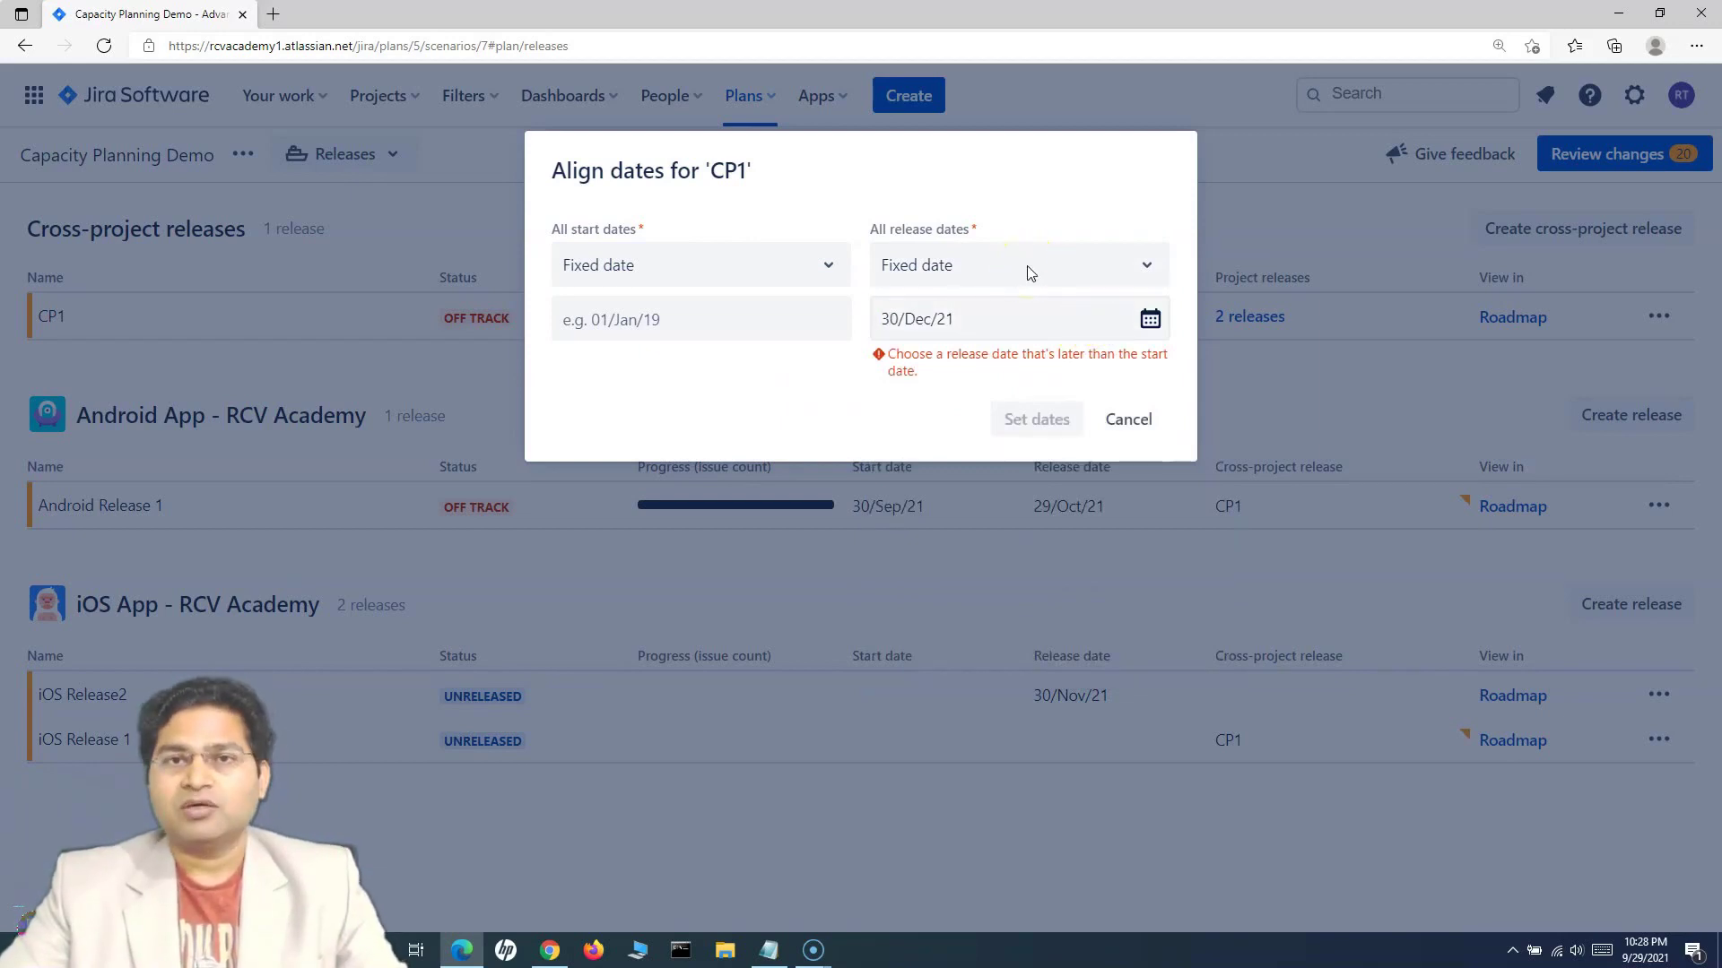
click(1151, 320)
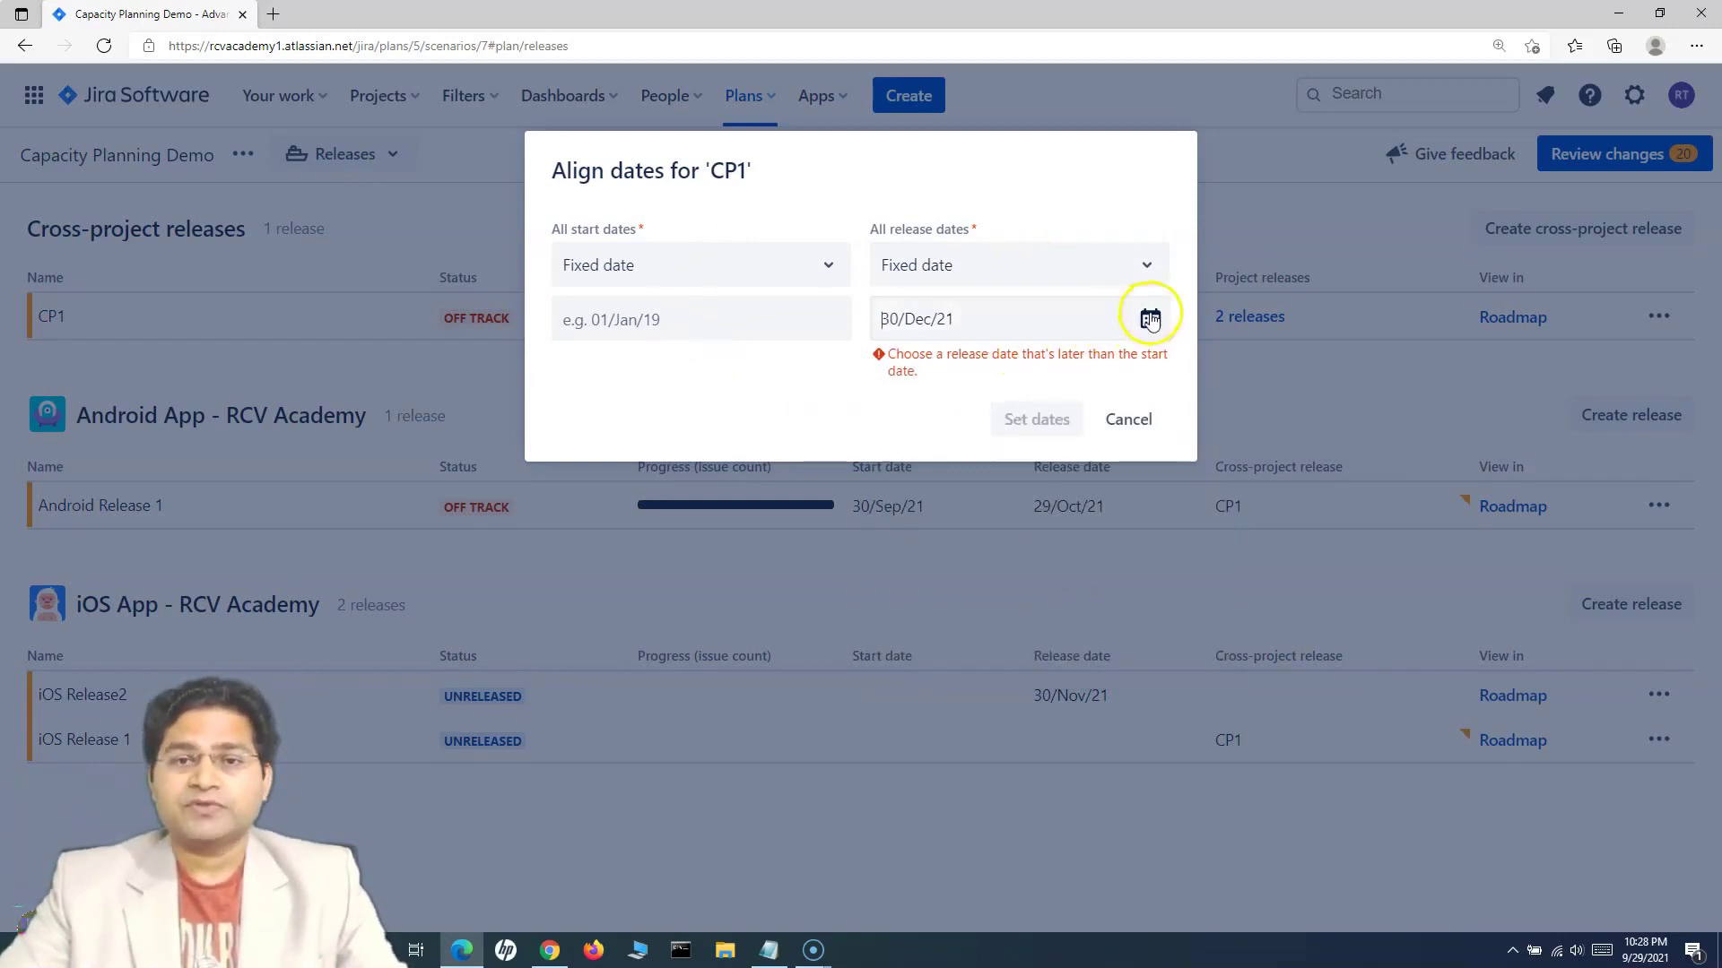
click(757, 381)
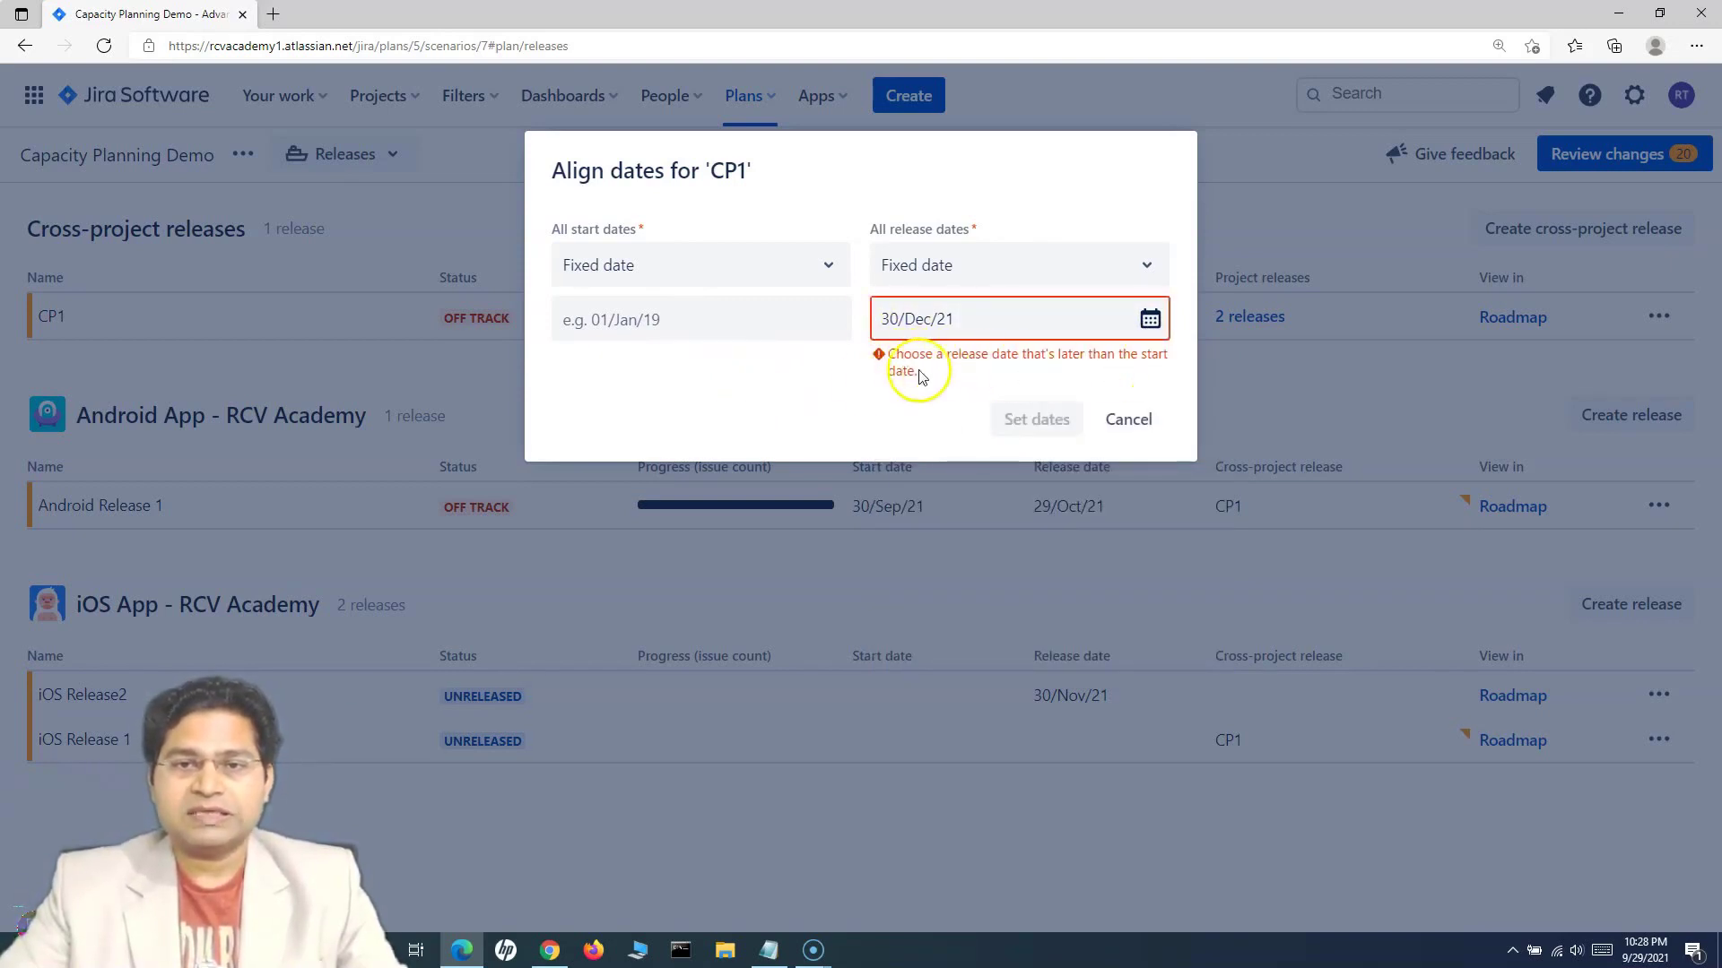
click(686, 329)
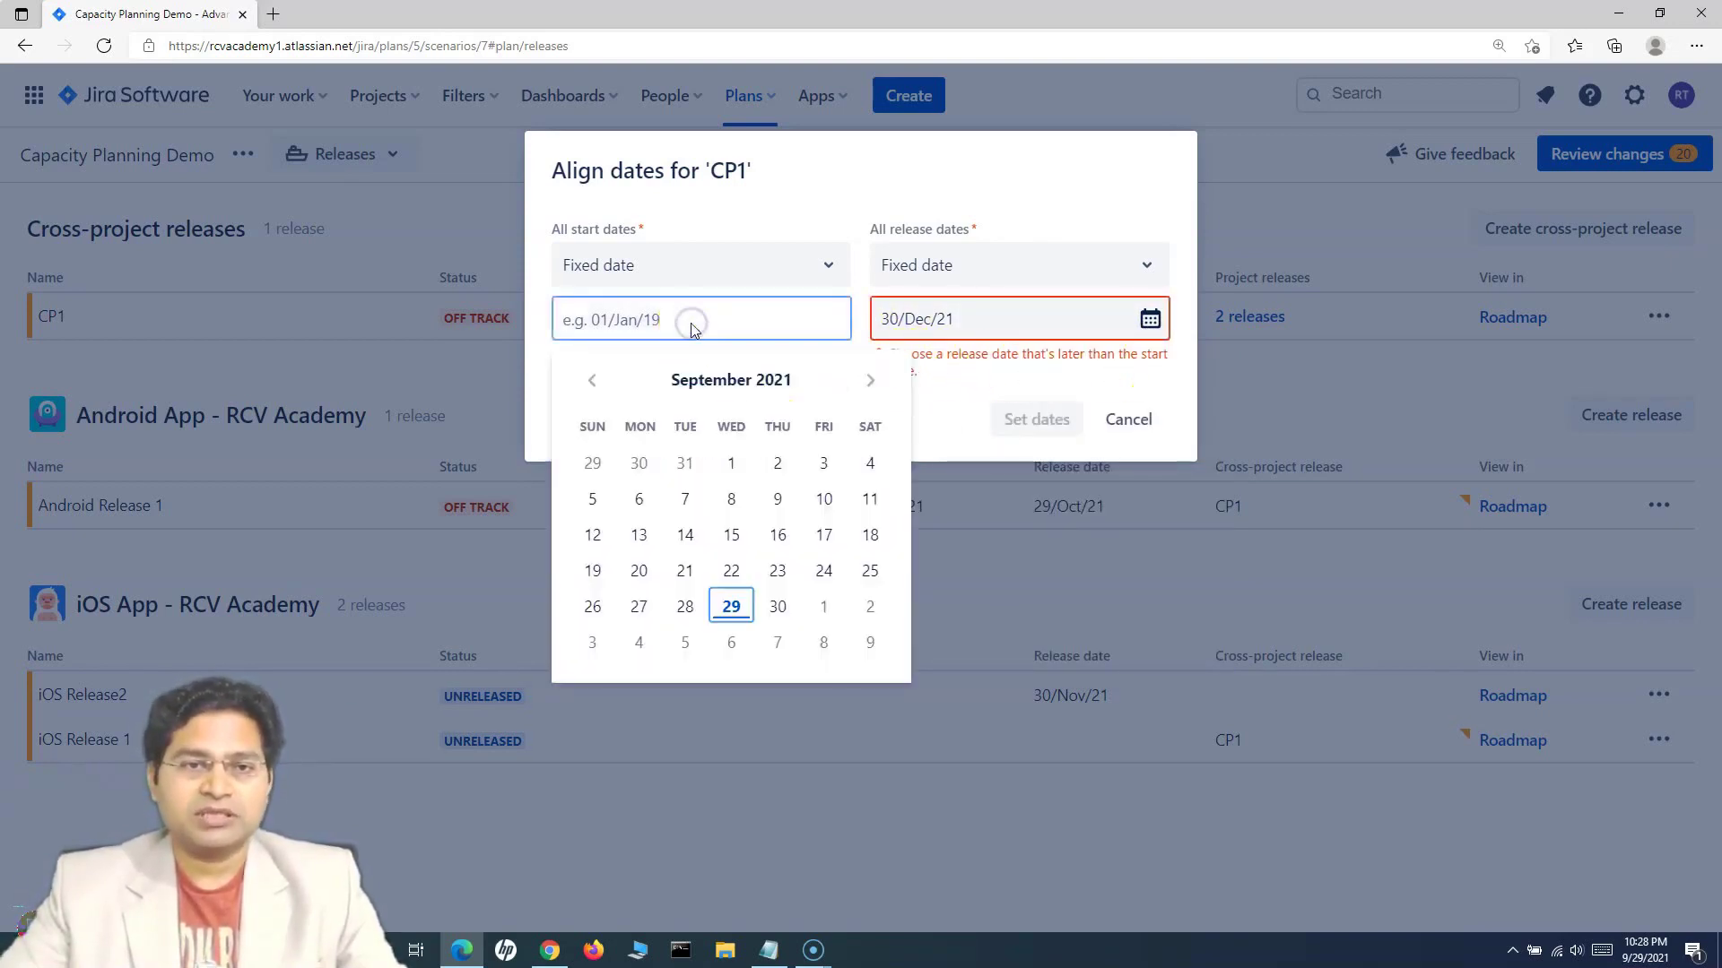
click(931, 379)
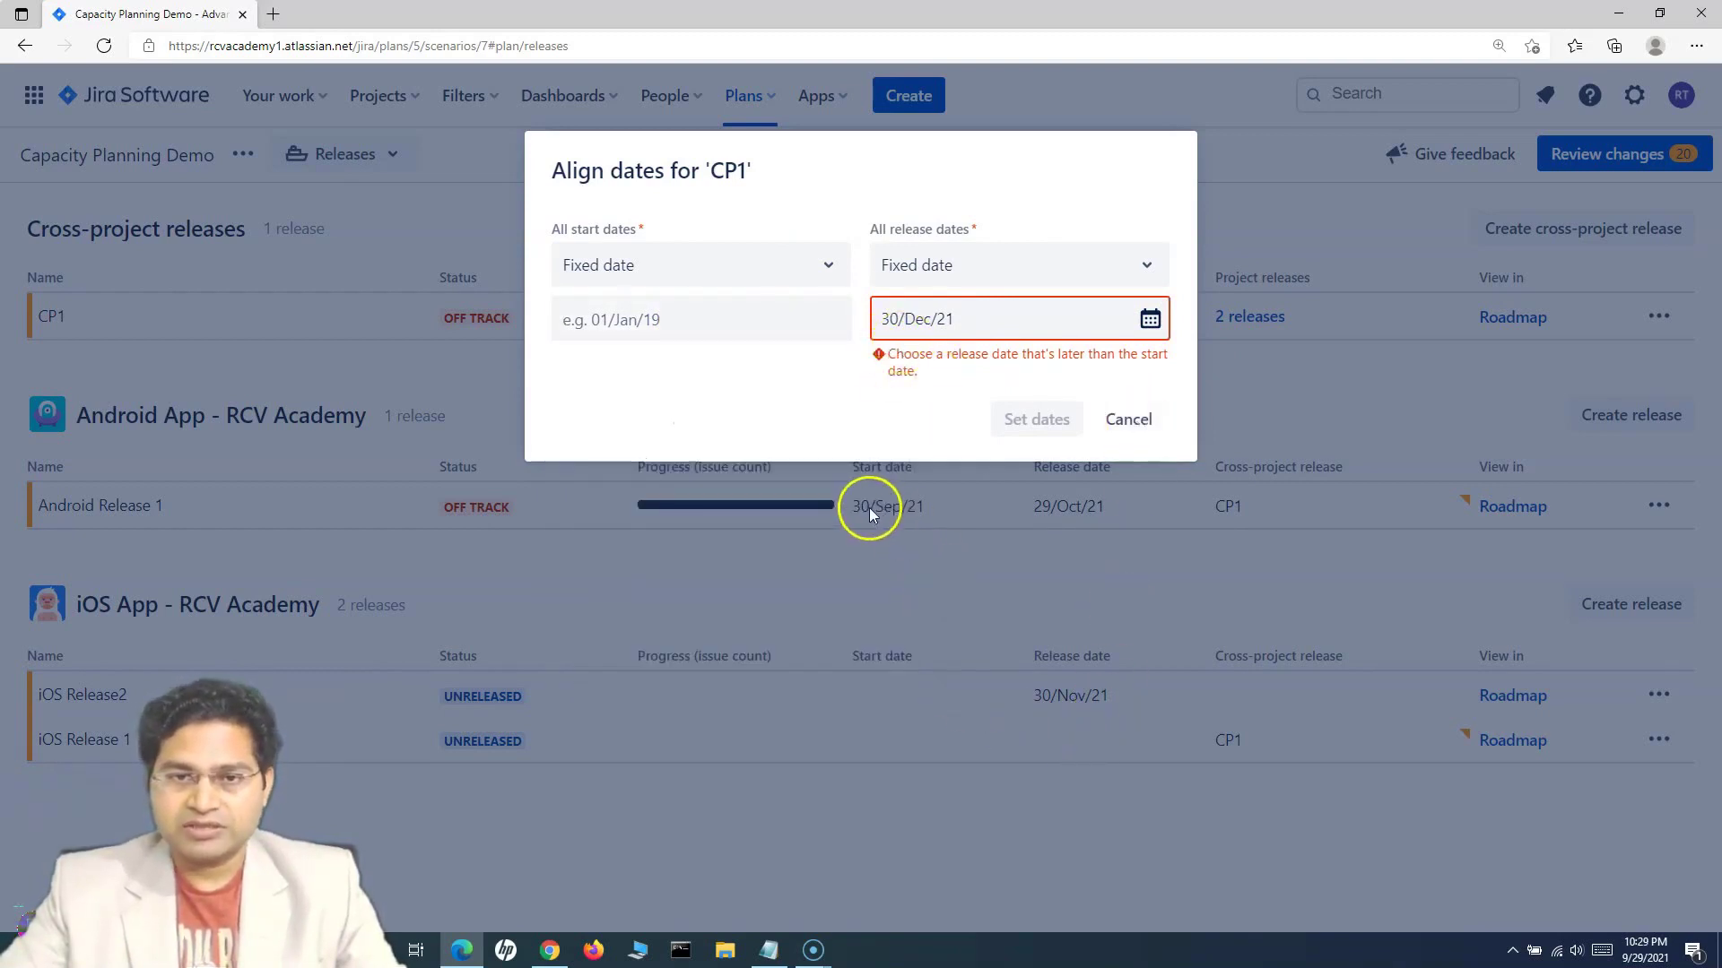
click(868, 705)
drag(852, 317, 920, 320)
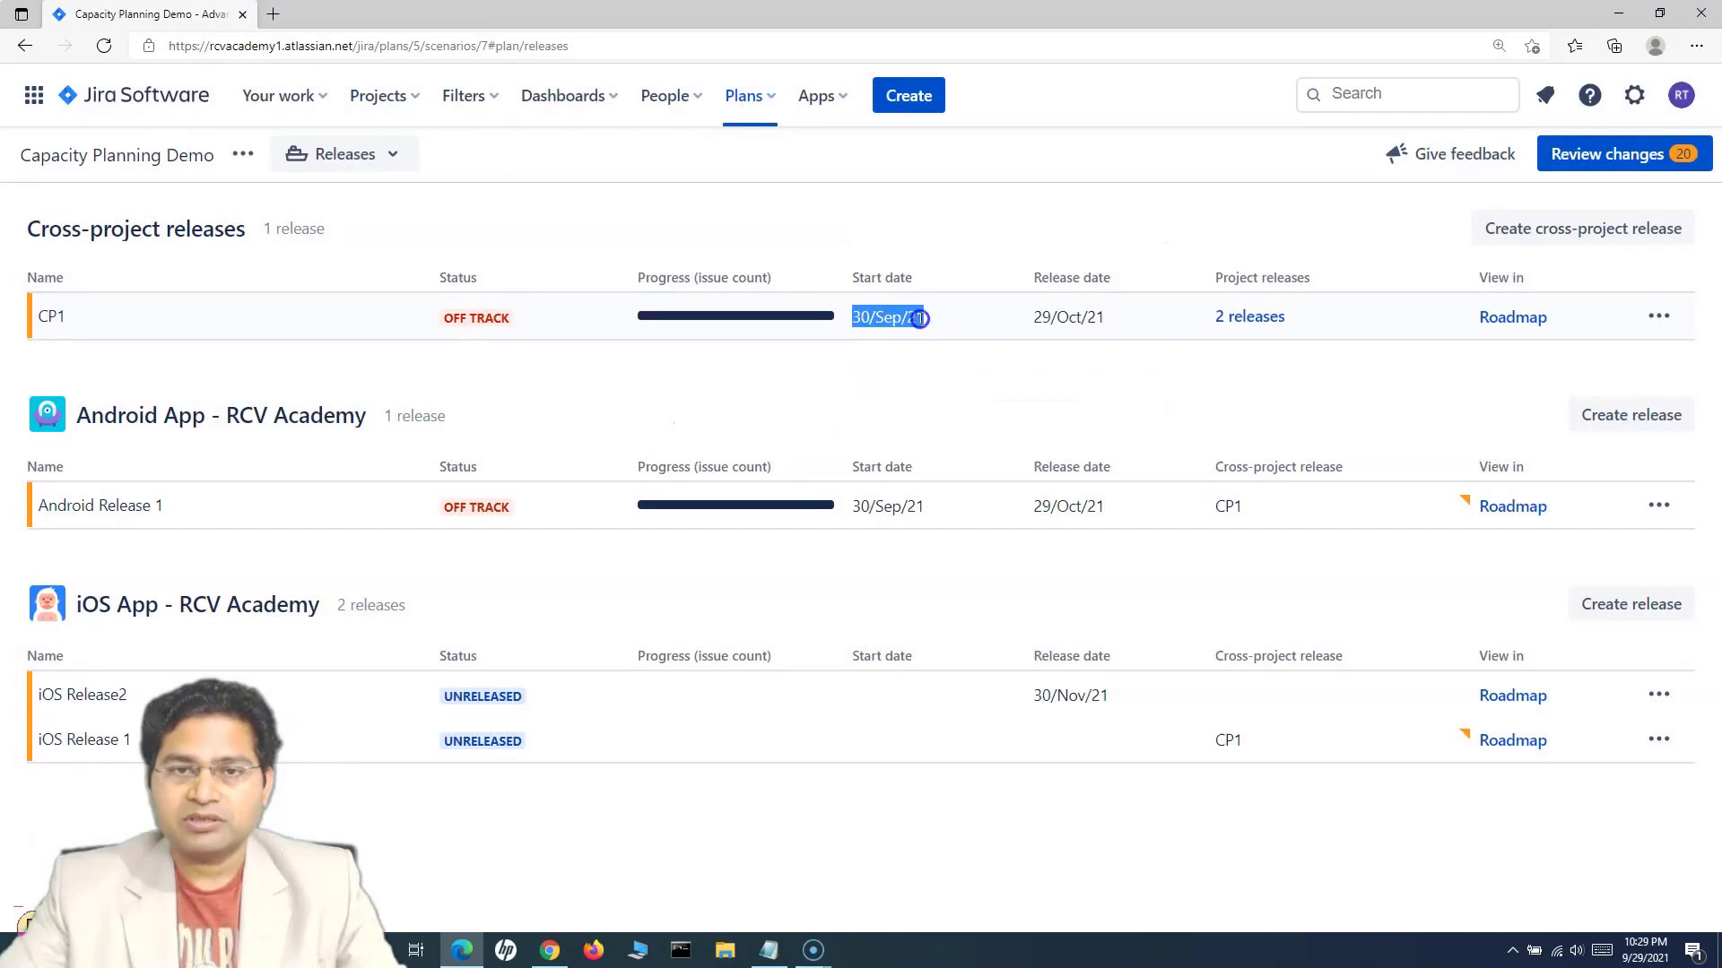
Start aligning the dates for cross-project release CP1, with all start dates fixed at 29/Sep/21.
click(1657, 319)
click(1614, 366)
click(731, 605)
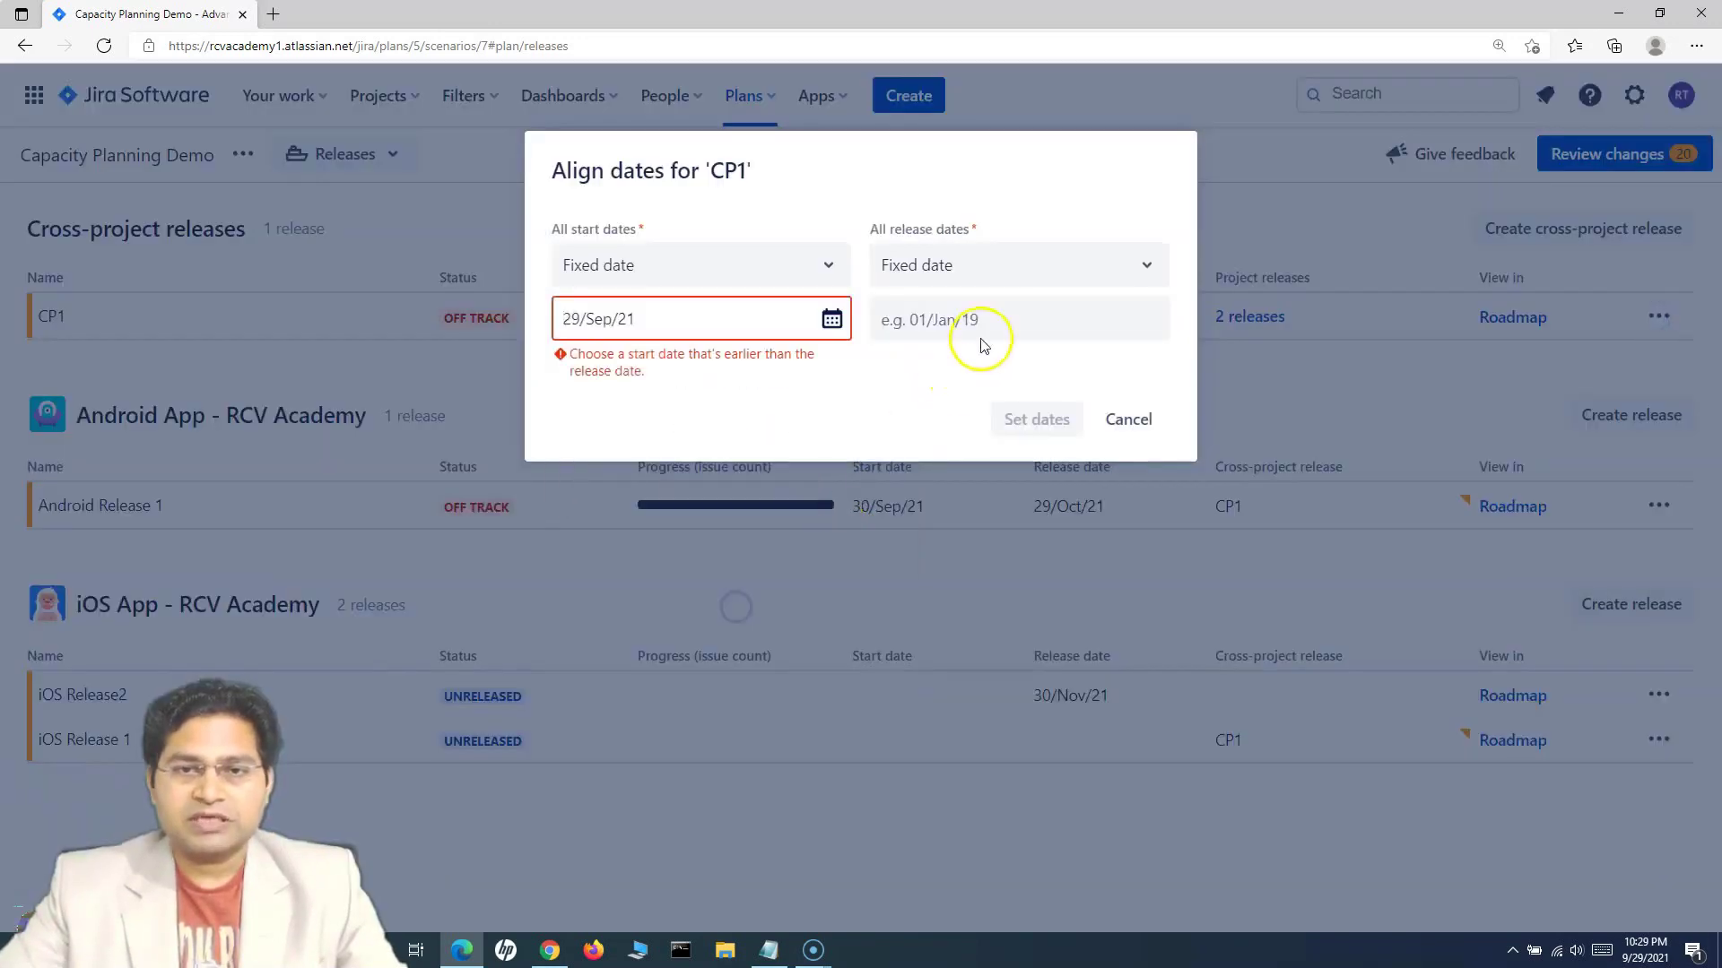
Fix all of CP1's release dates at 29/Dec/21 and apply the date alignment.
click(989, 321)
click(1191, 384)
click(1191, 384)
click(1190, 384)
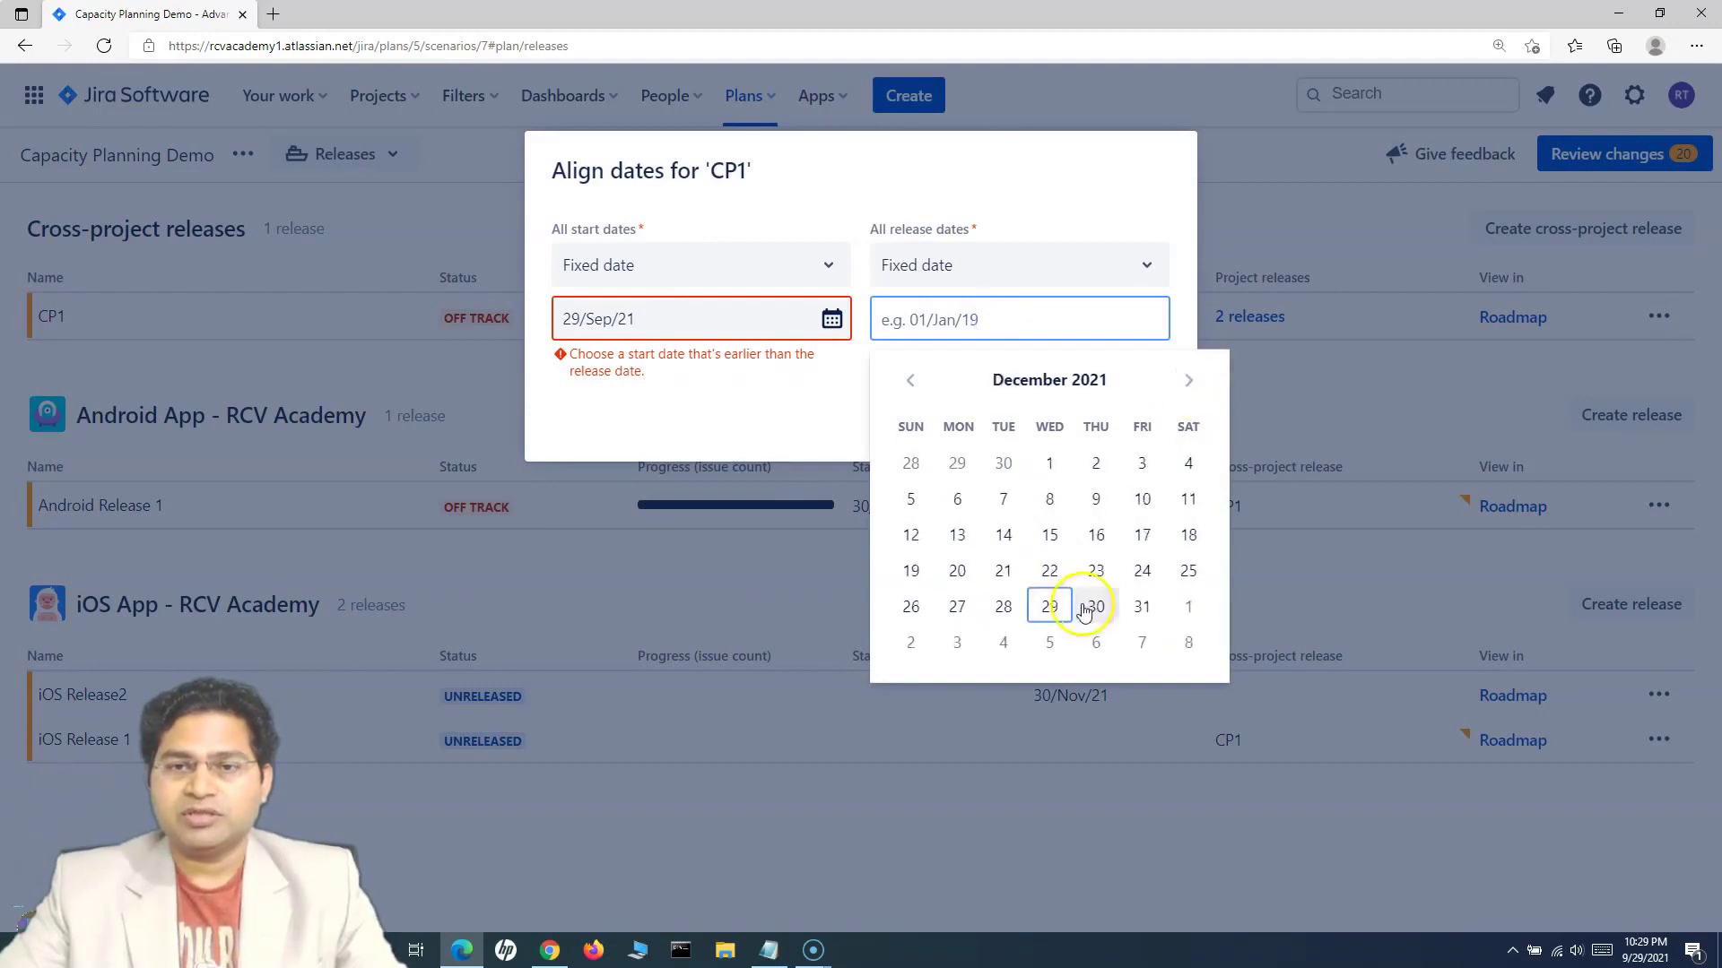
click(1049, 608)
key(Return)
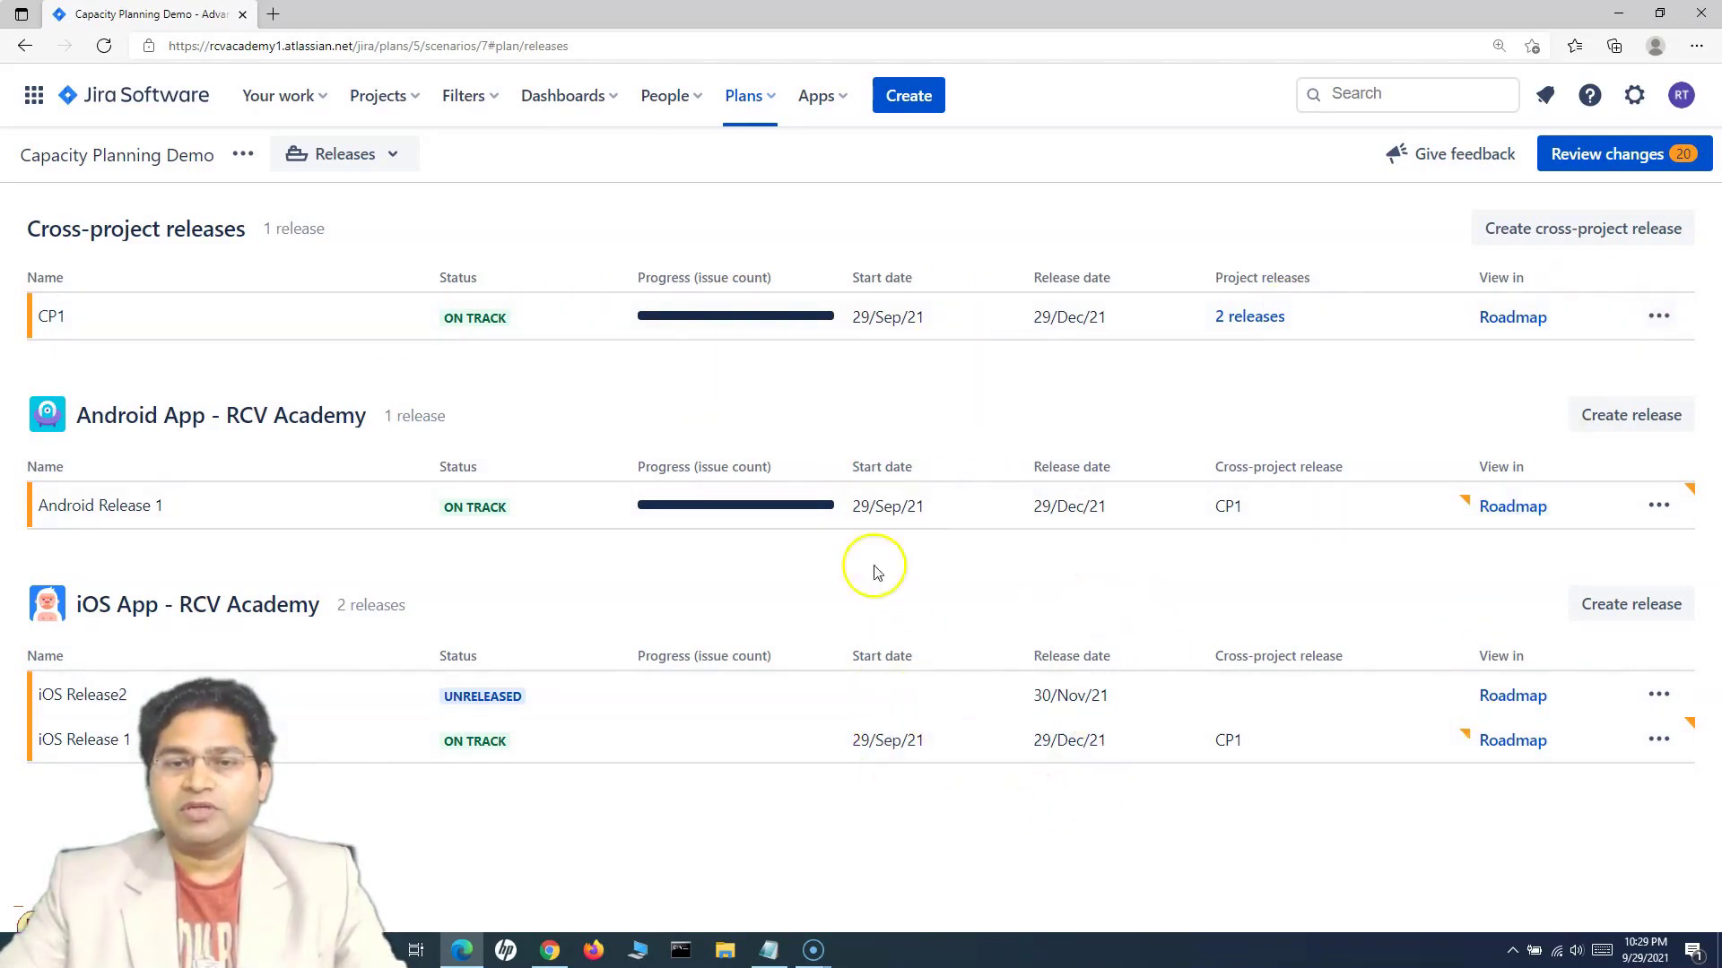
List the project releases linked to CP1 and return to the plan's roadmap.
click(1266, 319)
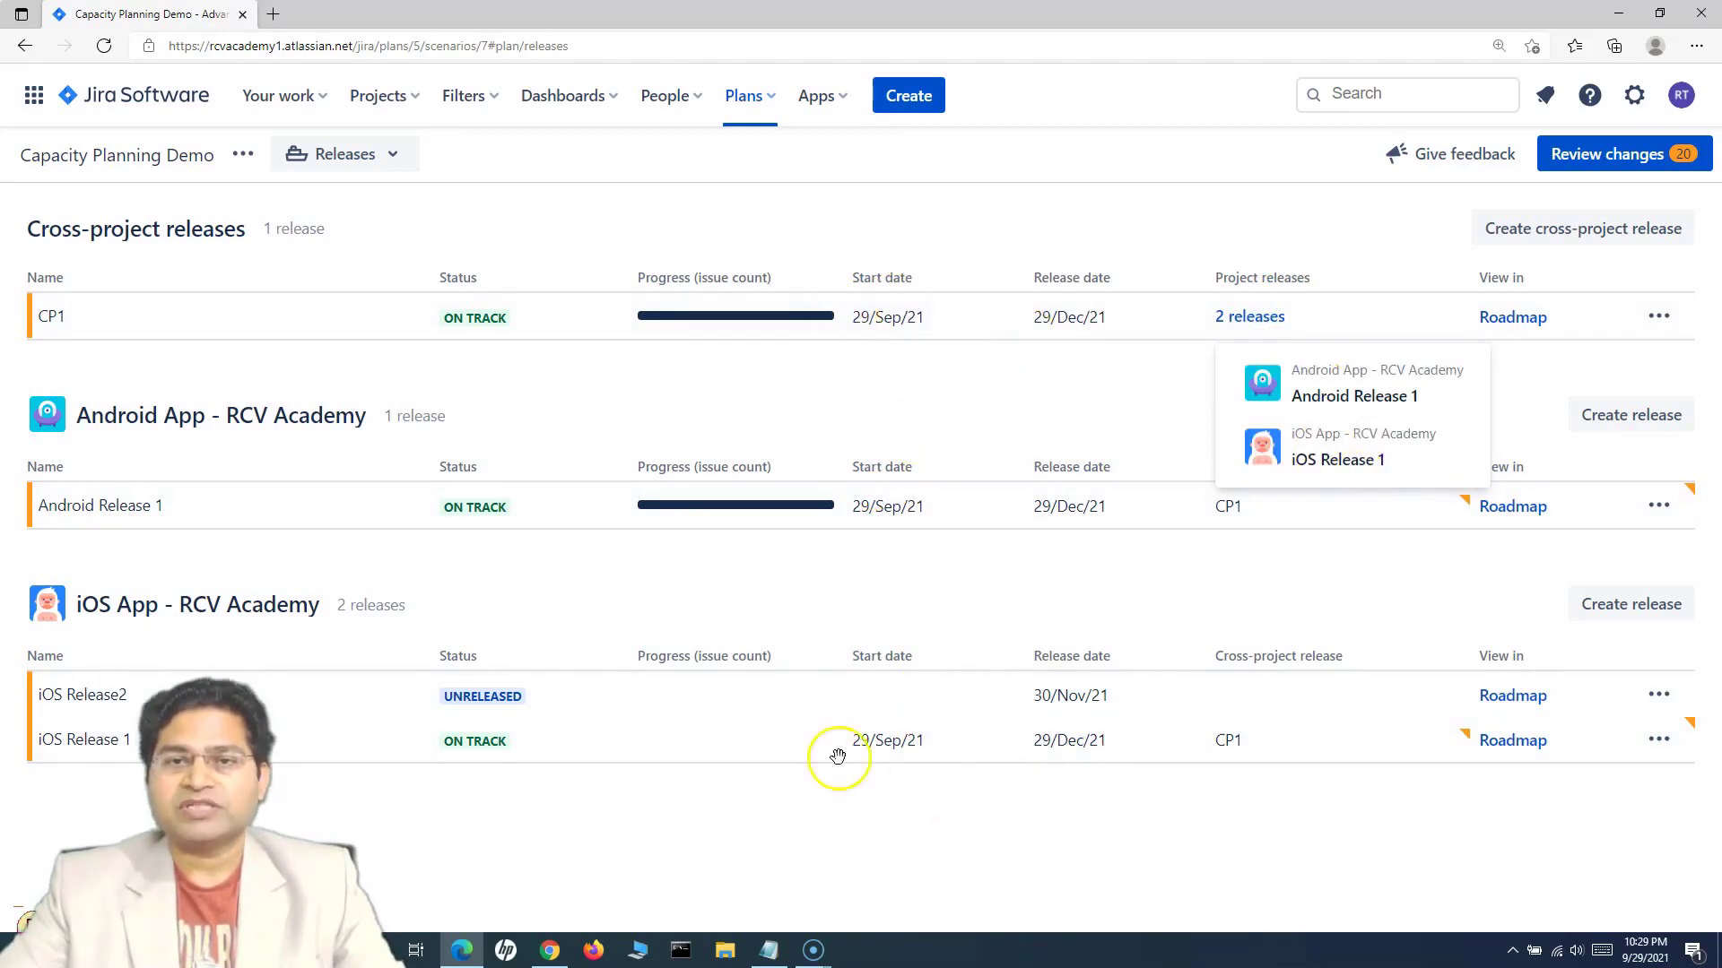
click(386, 154)
click(372, 246)
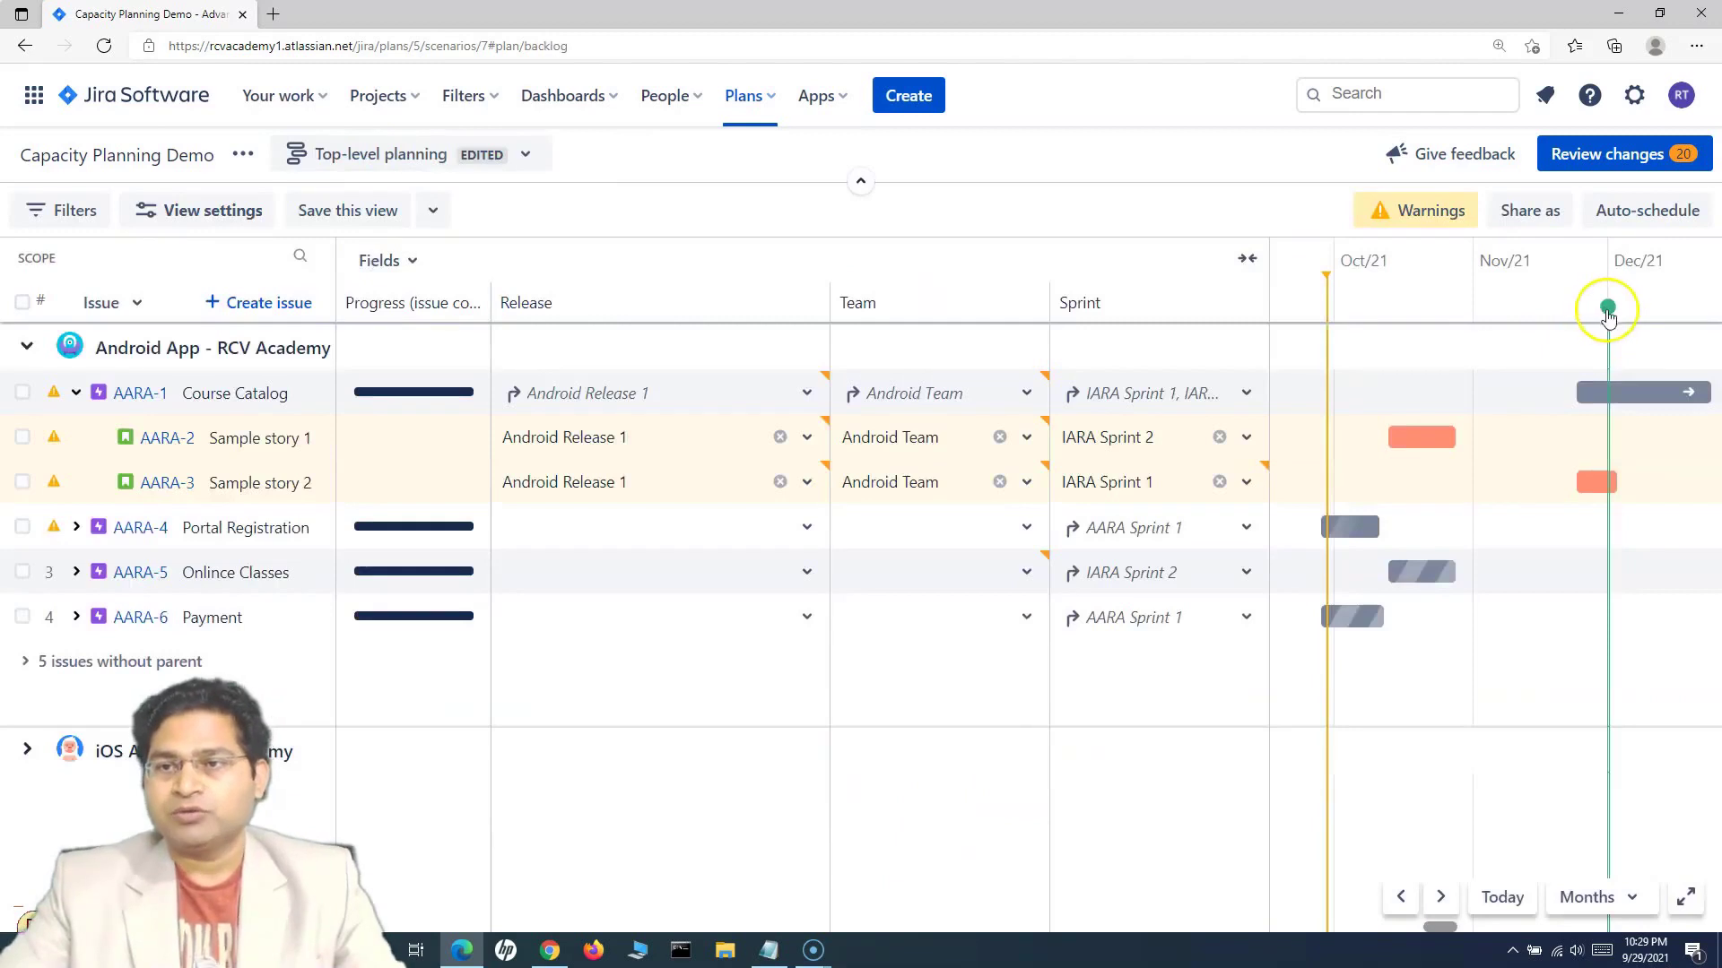
Step from iOS Release2's timeline marker to the 29/Dec/21 releases and open CP1's details.
click(1608, 309)
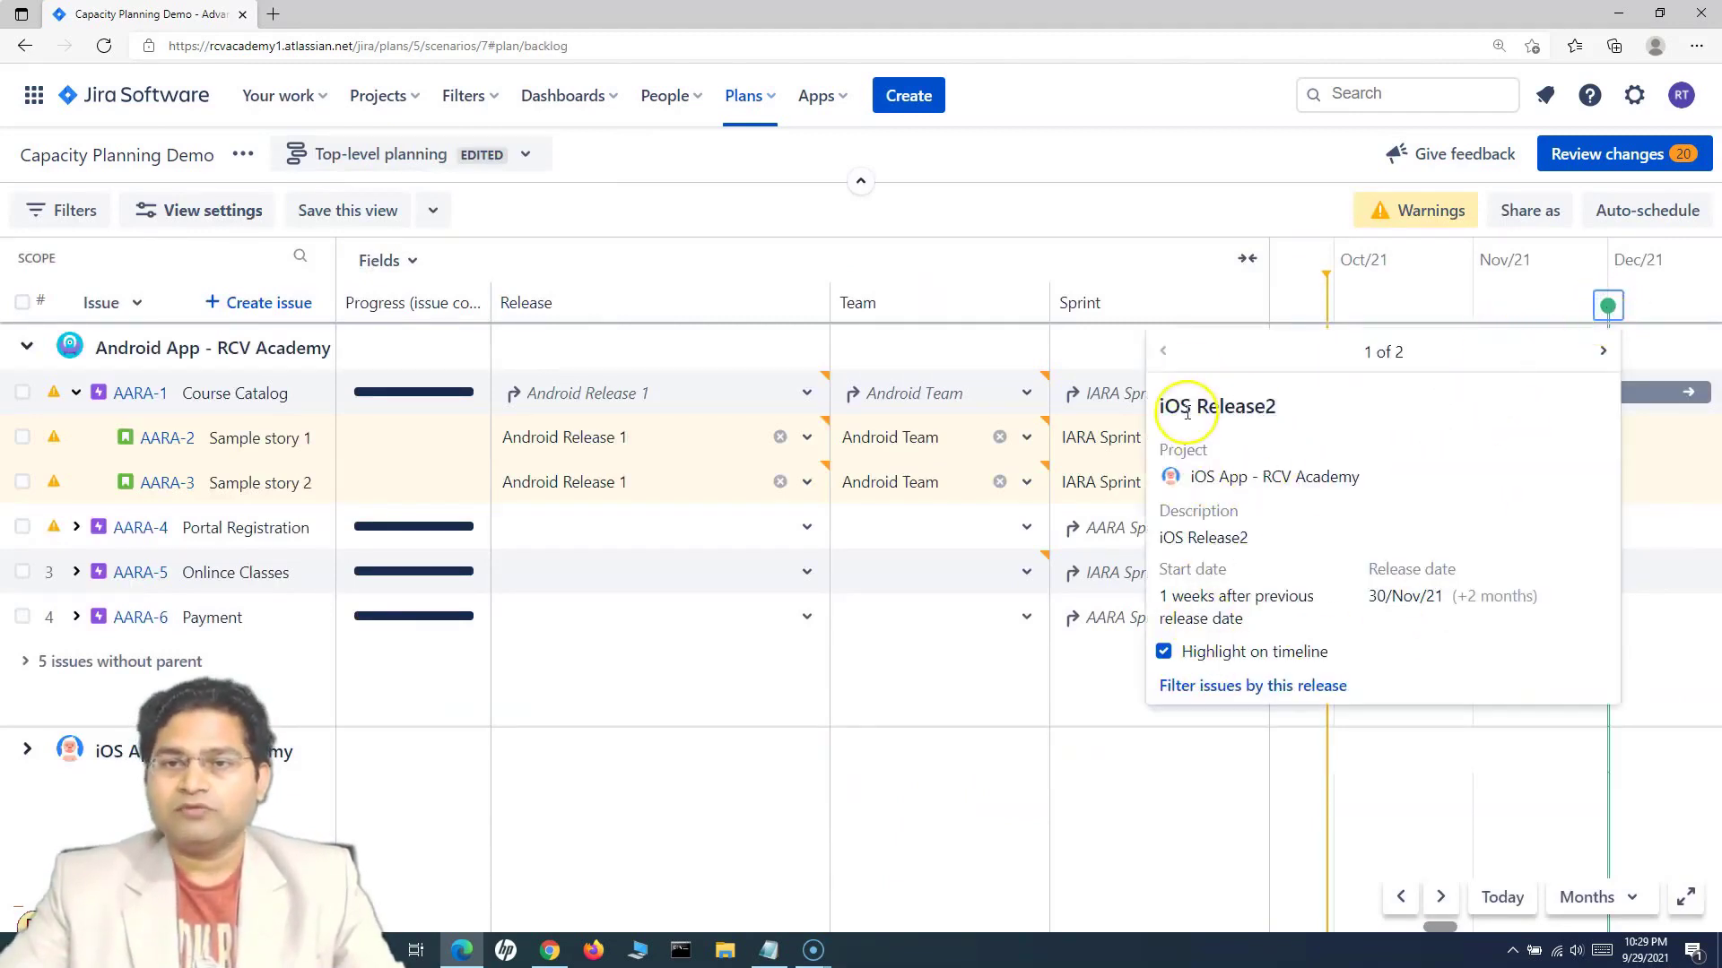
click(1602, 350)
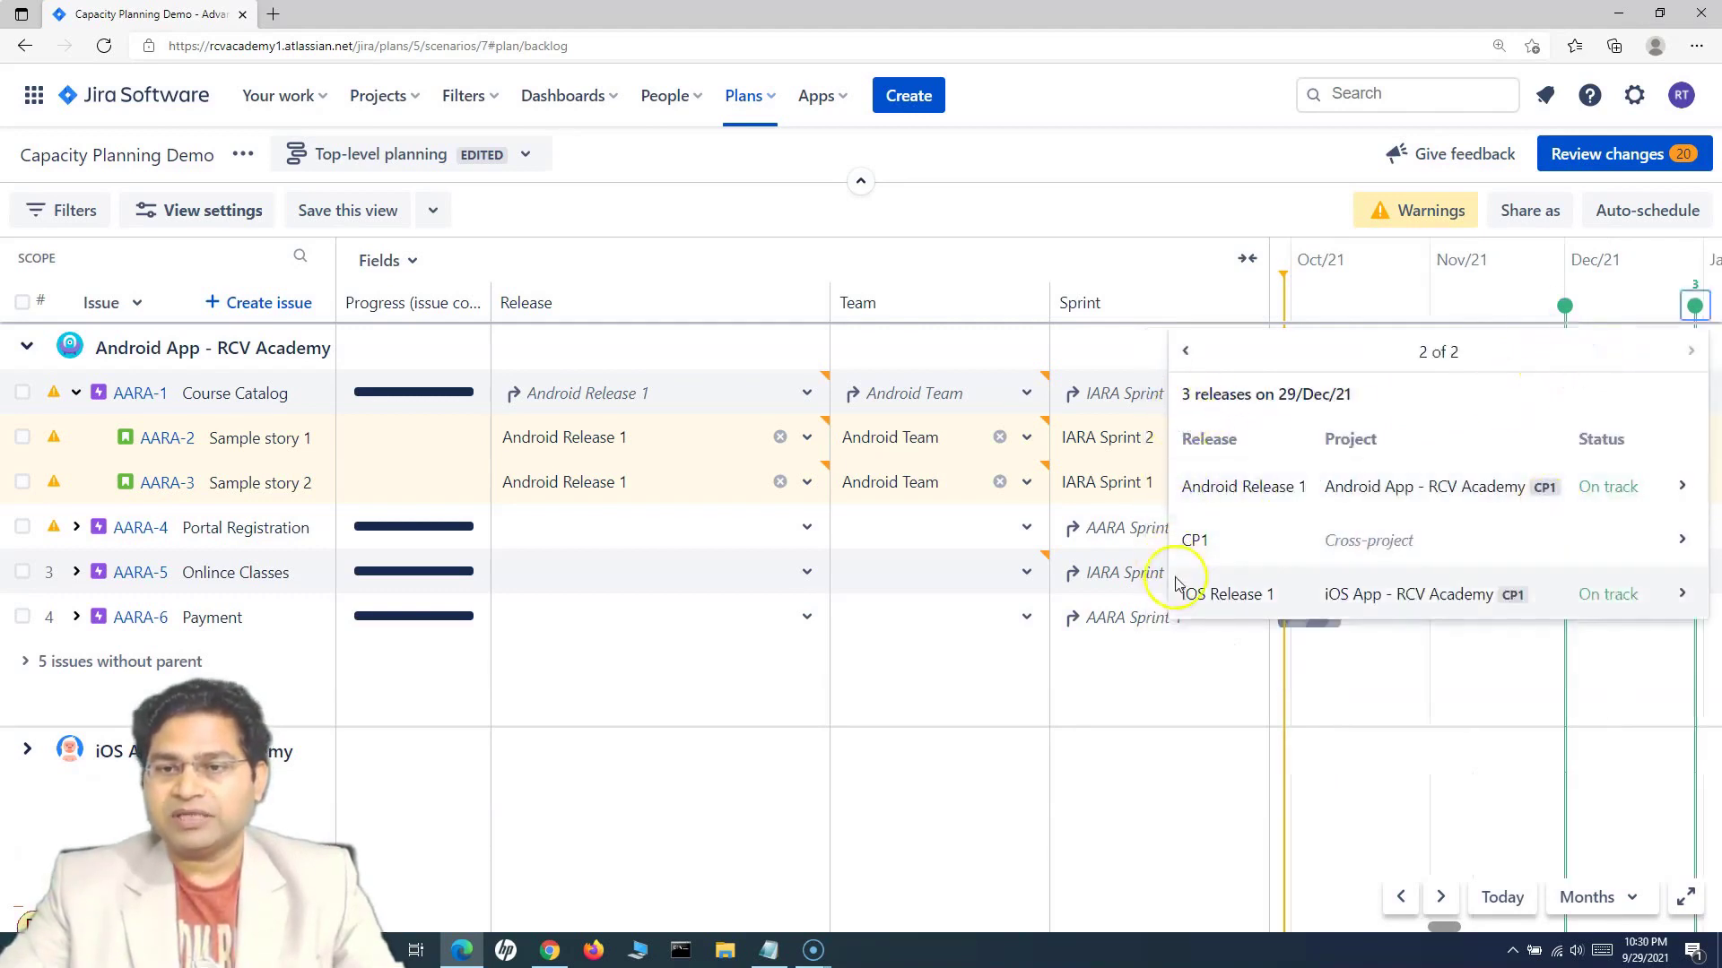
click(1681, 539)
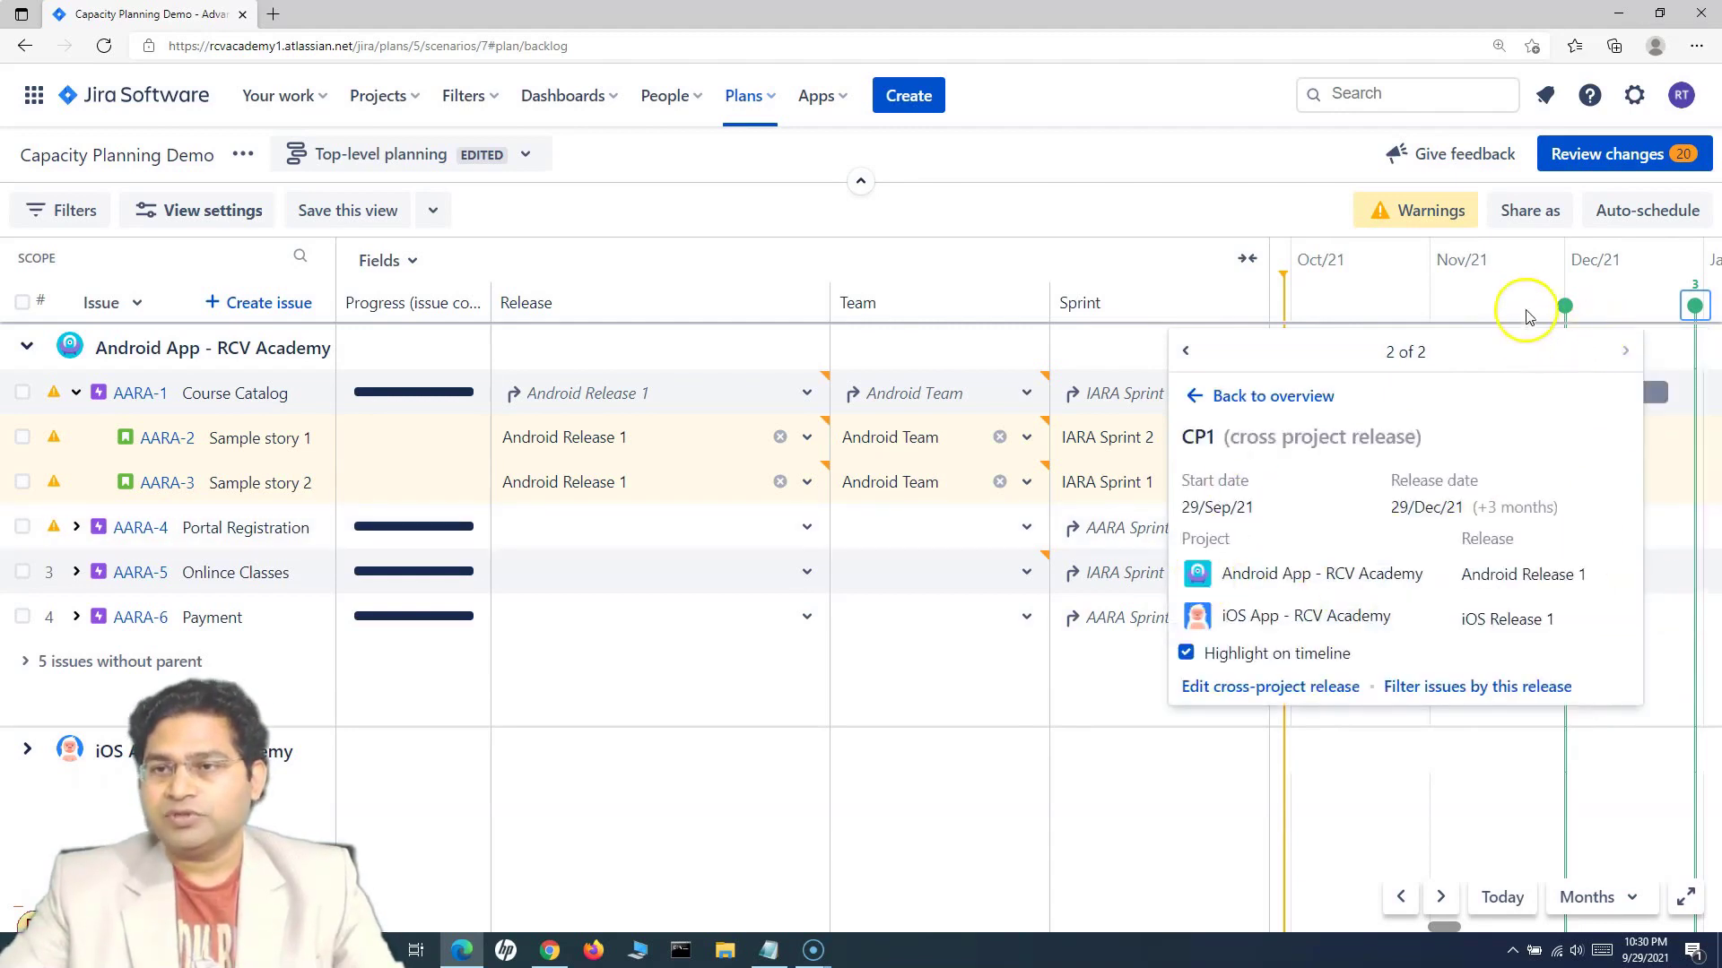
Compare iOS Release2's details with the statuses of the releases on 29/Dec/21, and close the release details.
click(1565, 306)
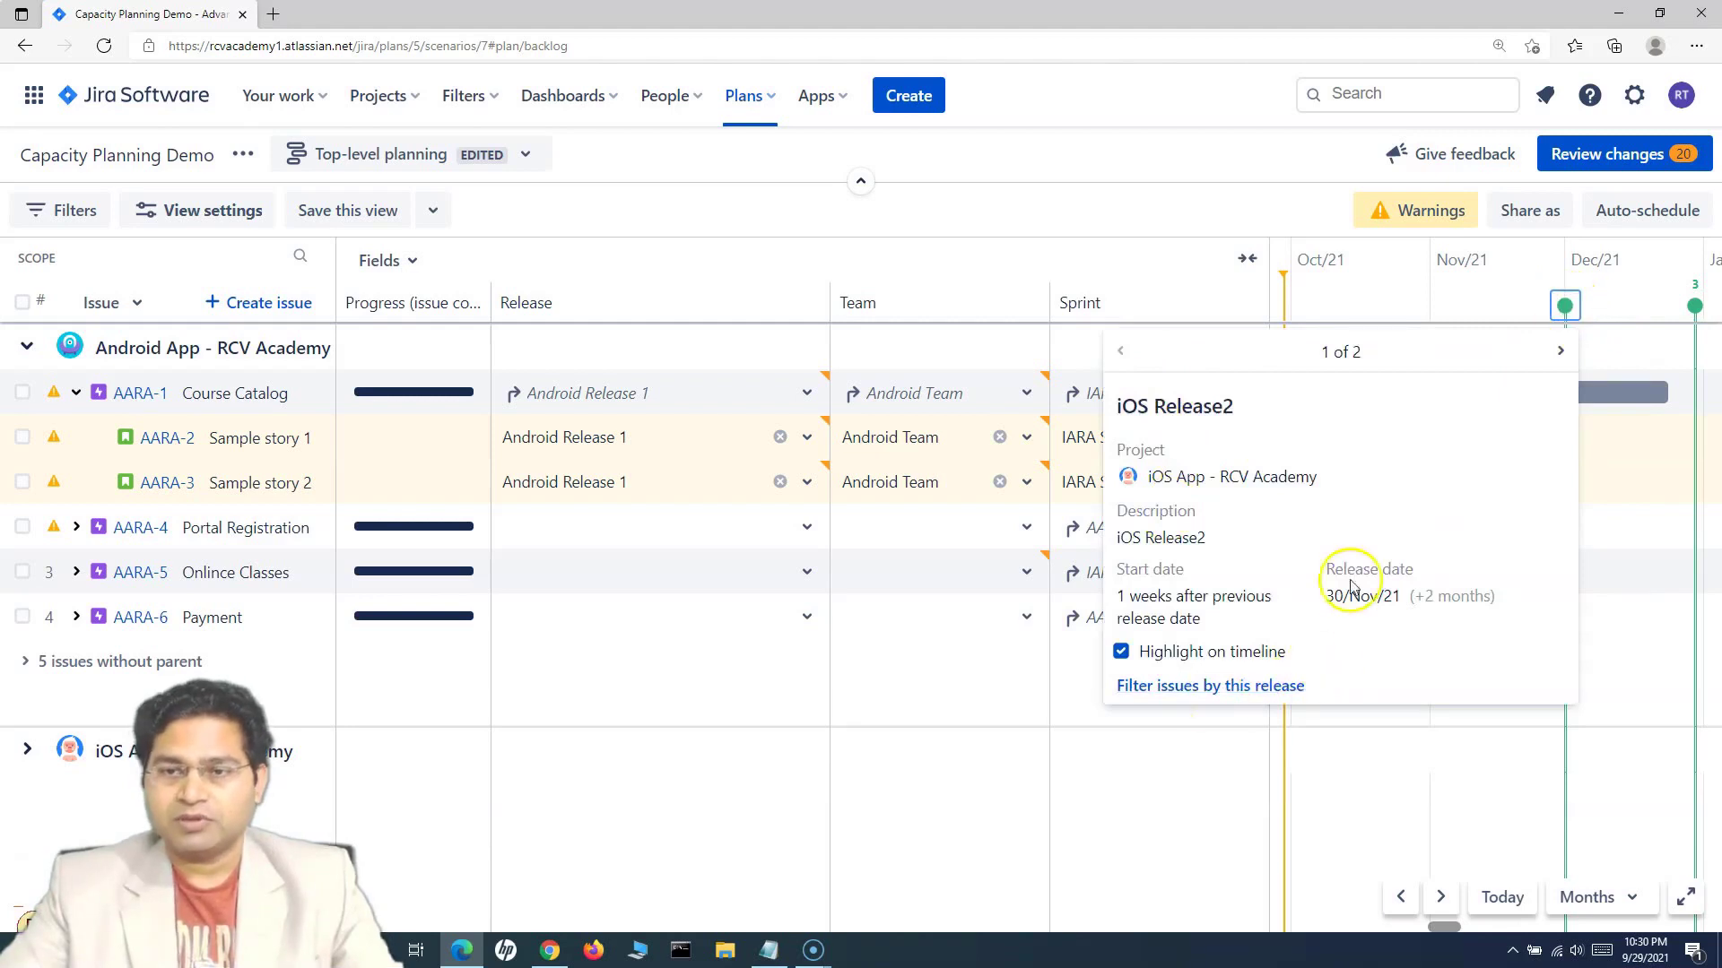
click(1695, 308)
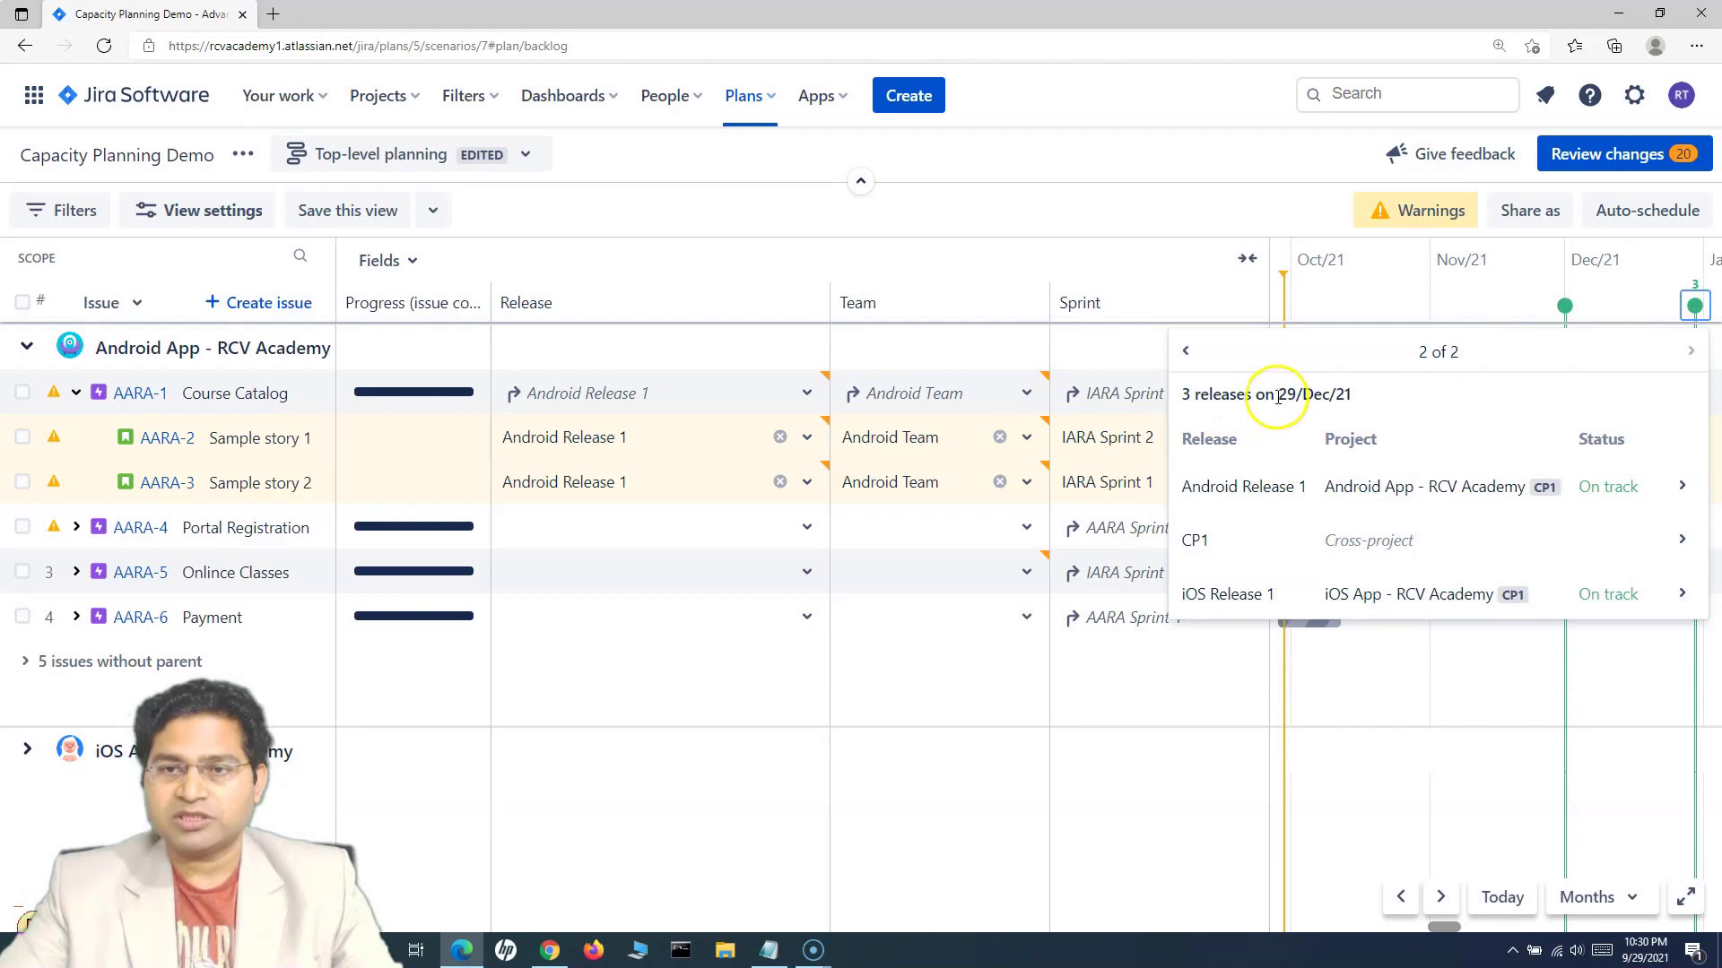
scroll(1489, 547, right, 3)
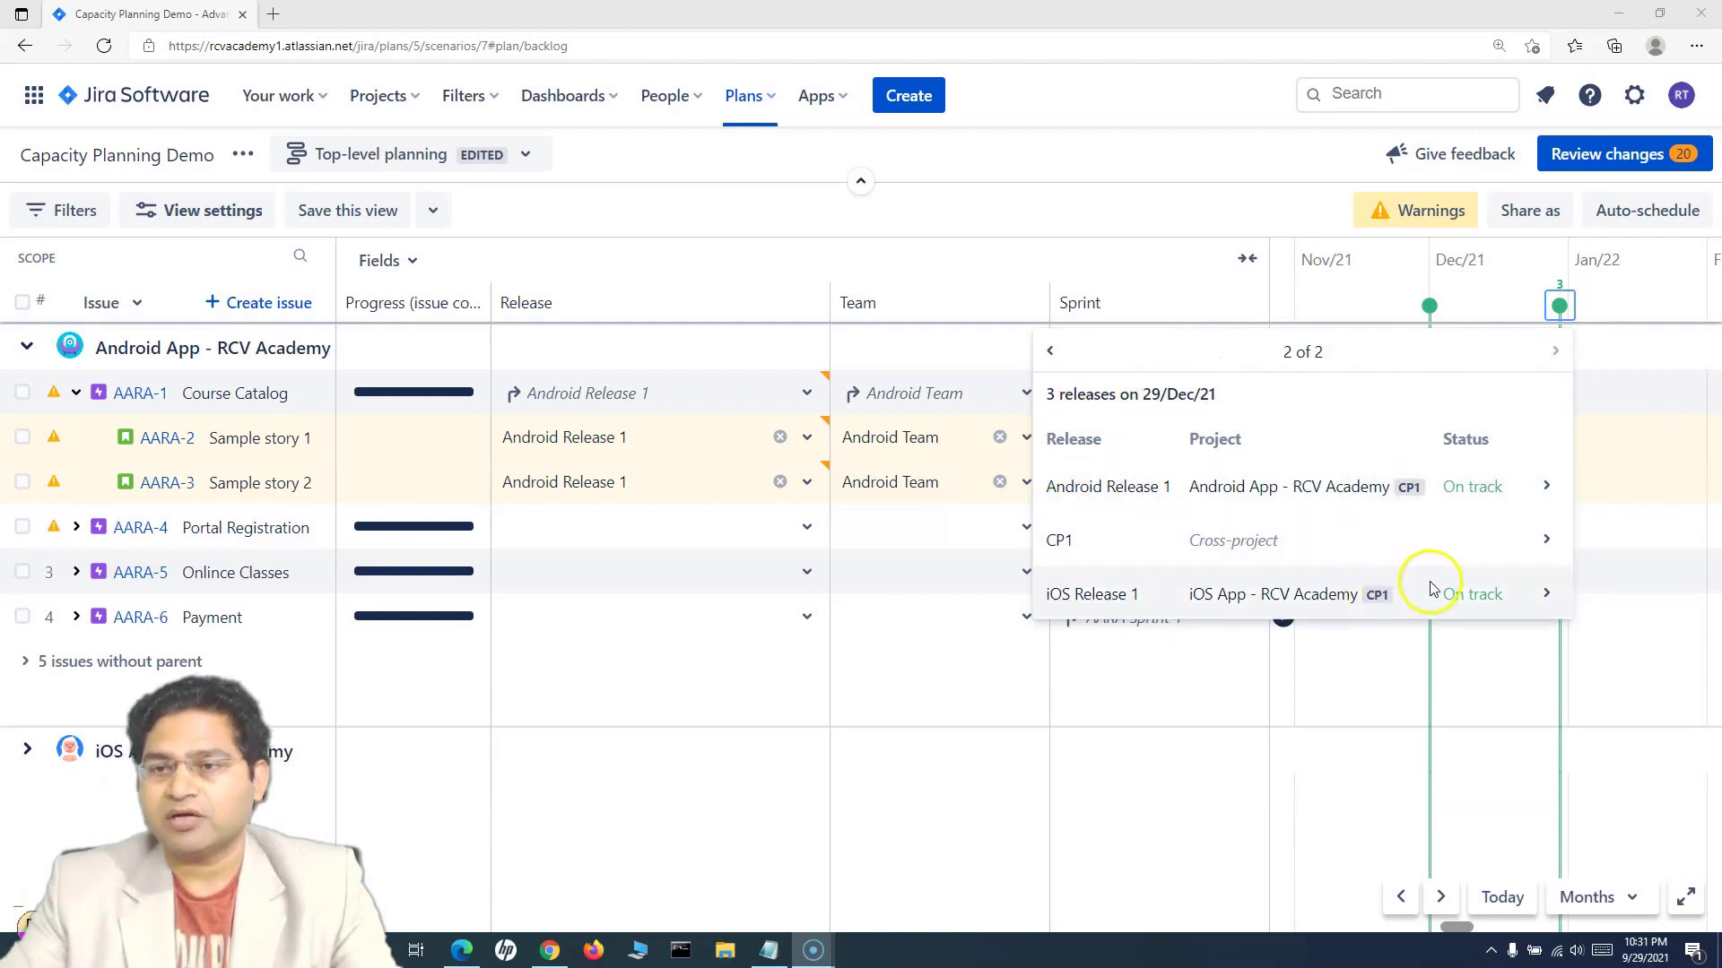
click(1430, 306)
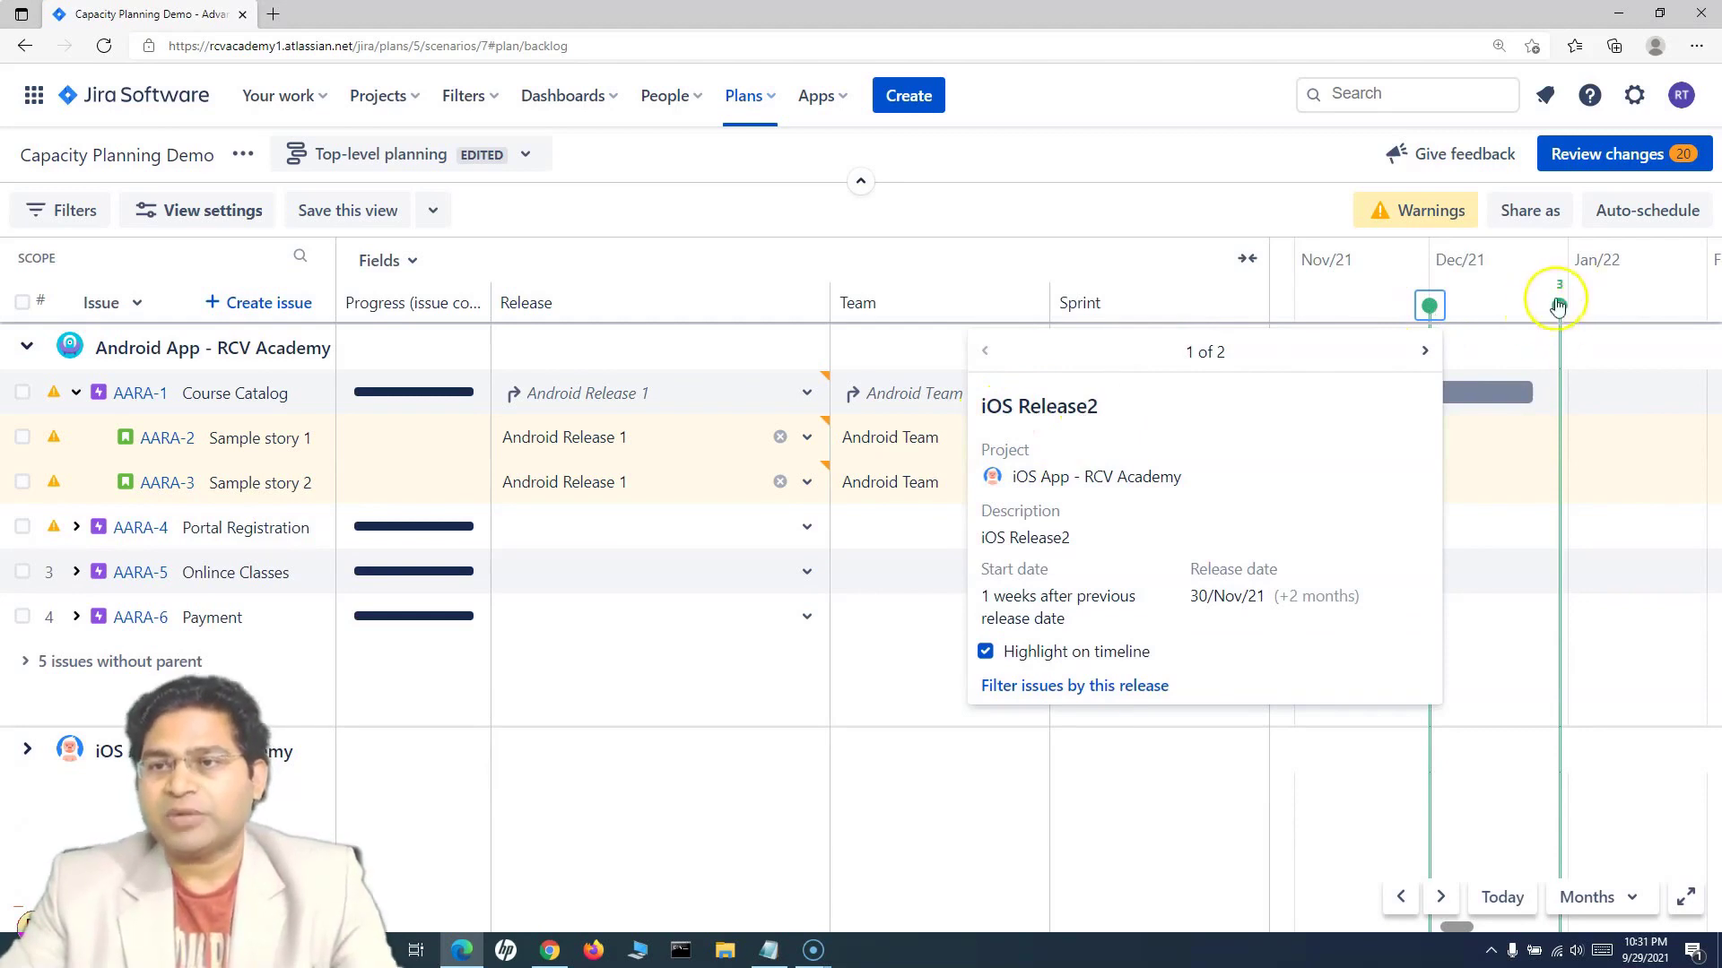
click(1138, 308)
click(700, 689)
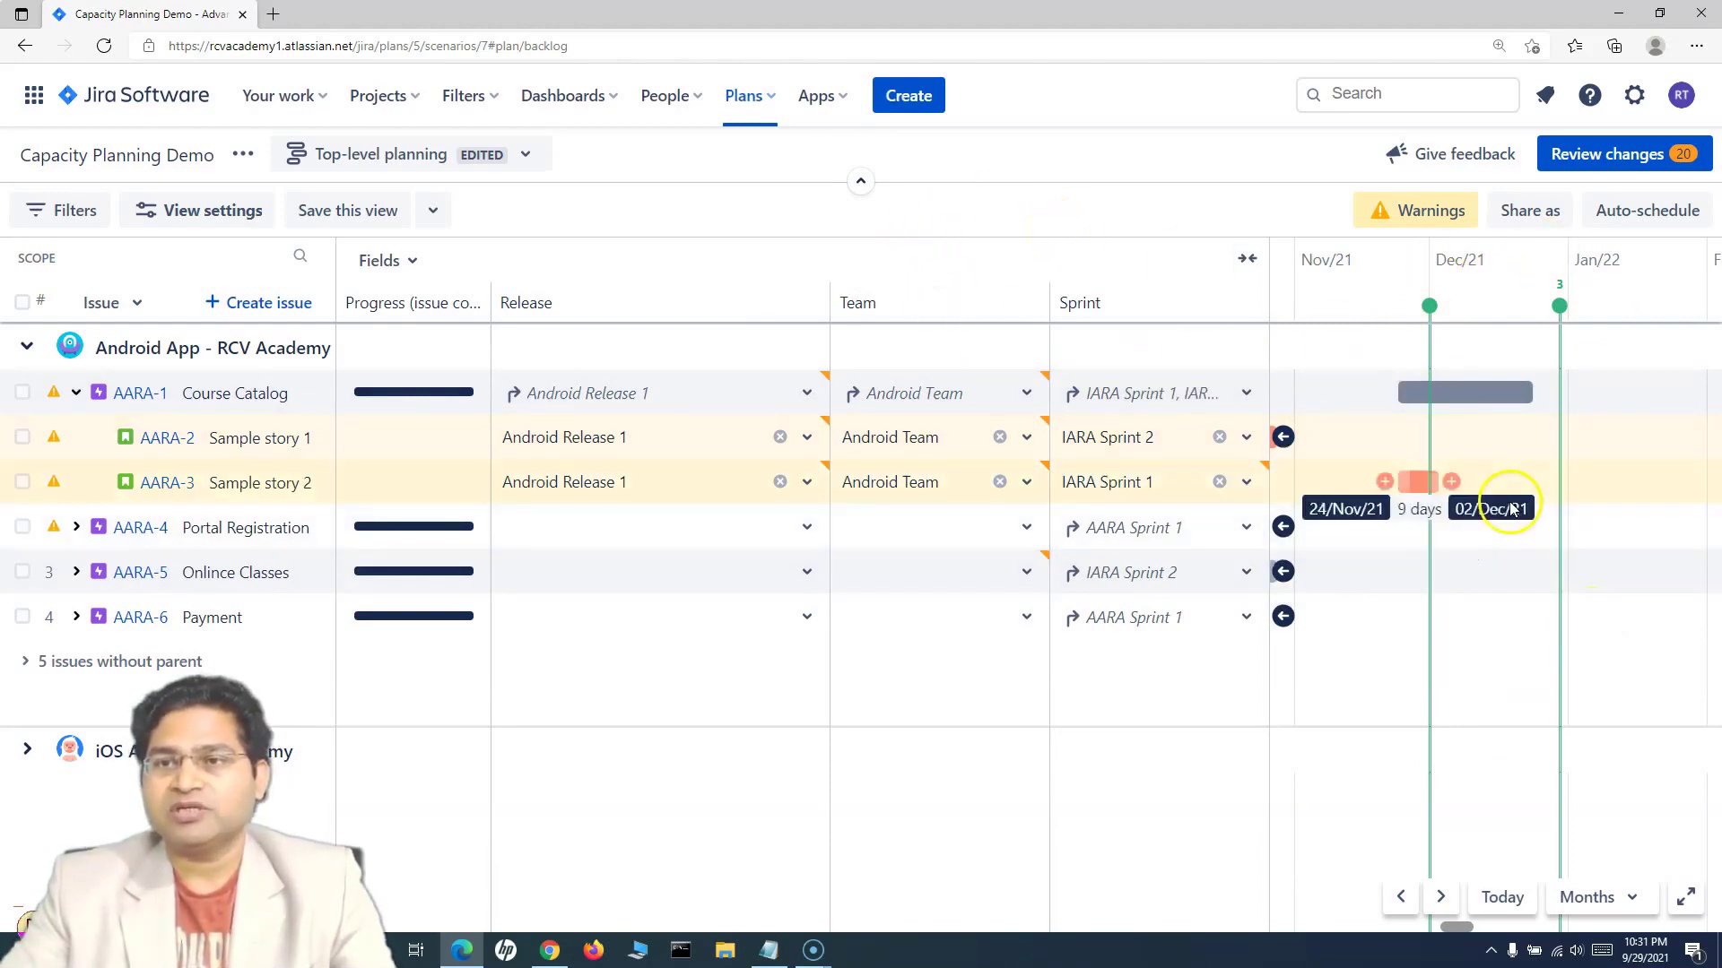
Review the plan's changes, save all selected ones in Jira, and open the overview of the 29/Dec/21 releases.
click(1657, 158)
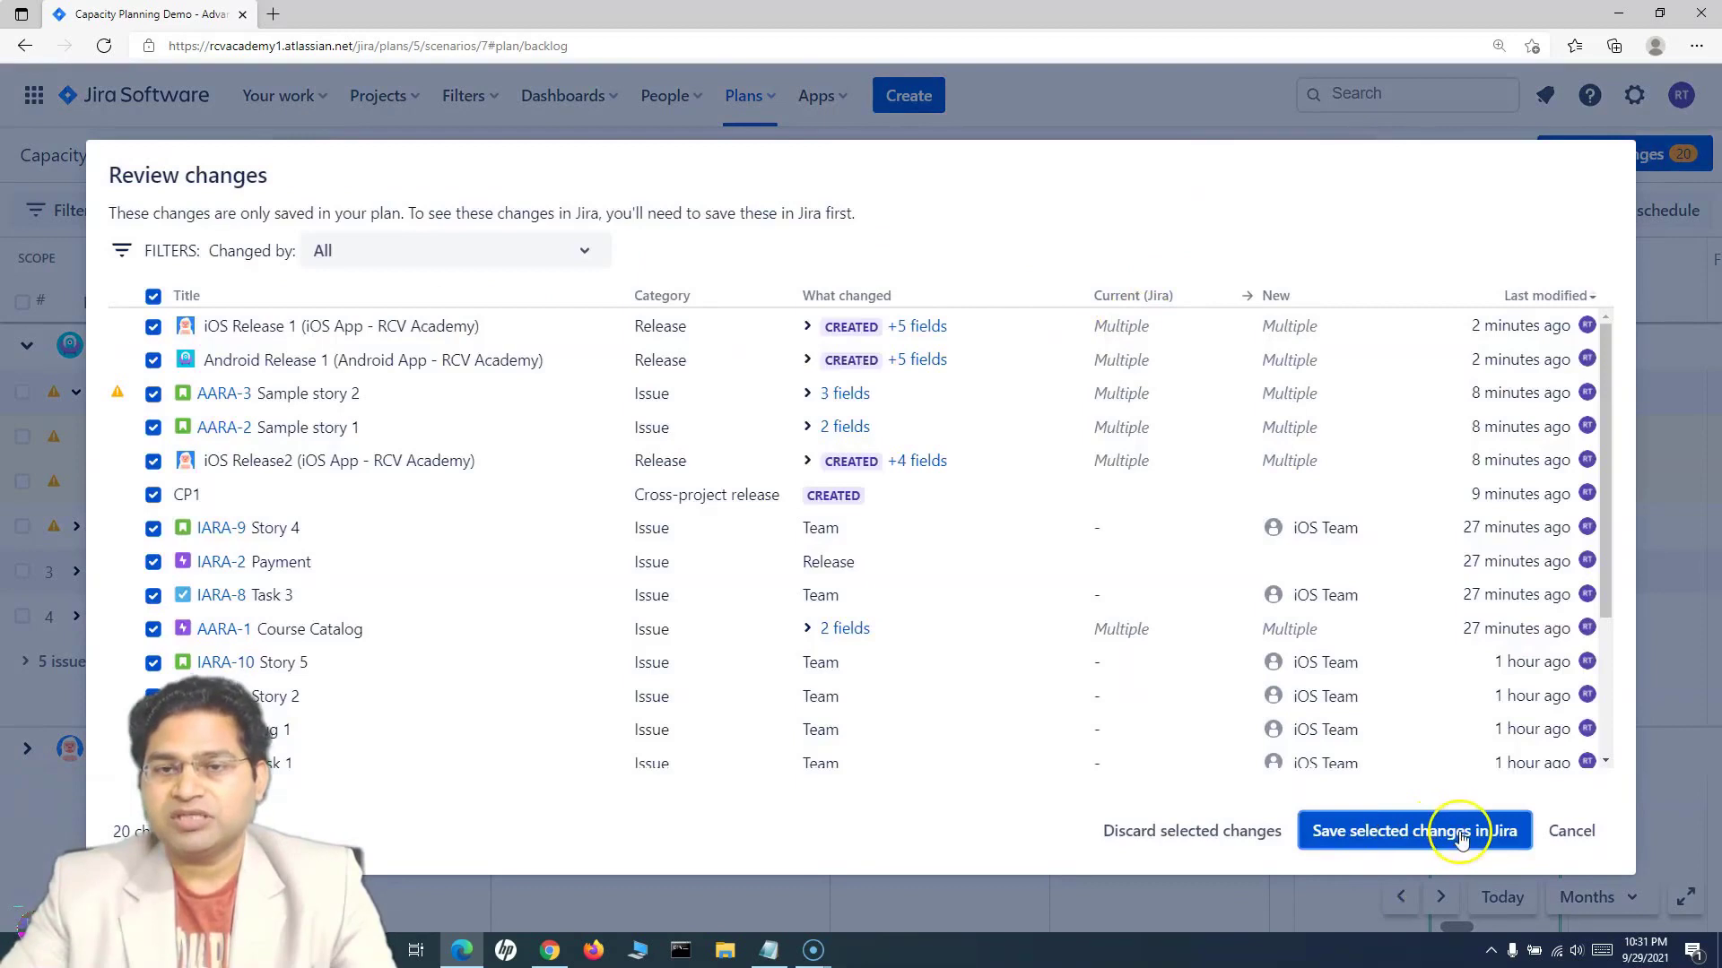
click(1327, 842)
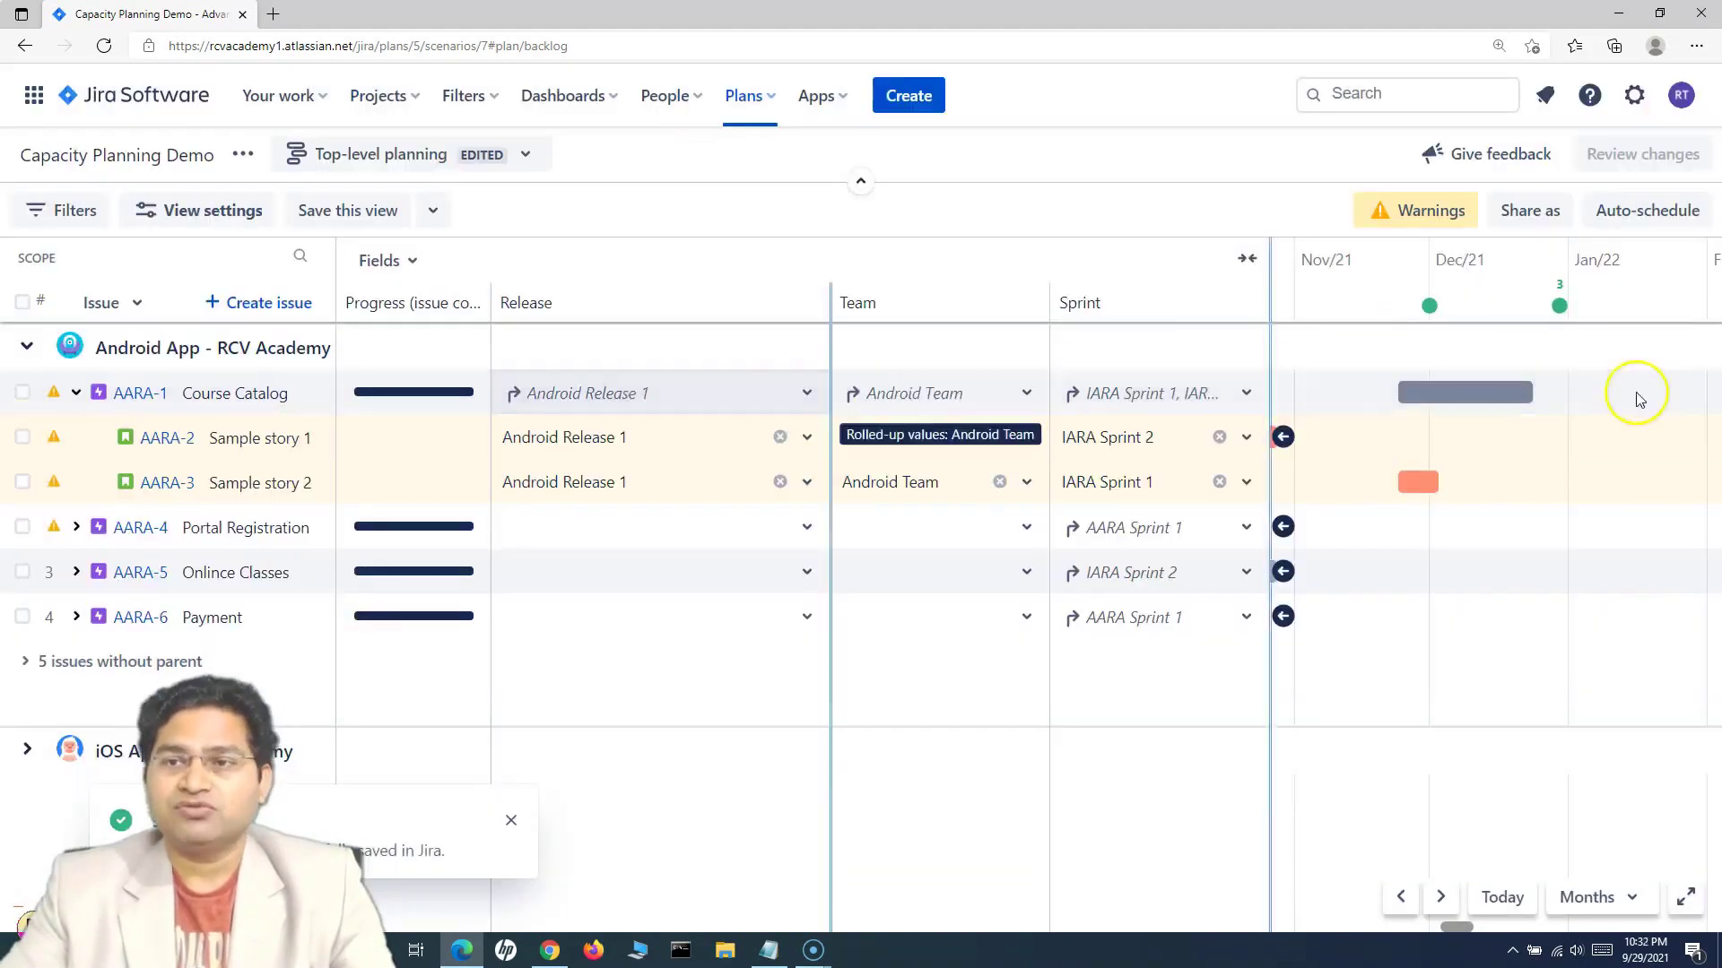
click(1559, 306)
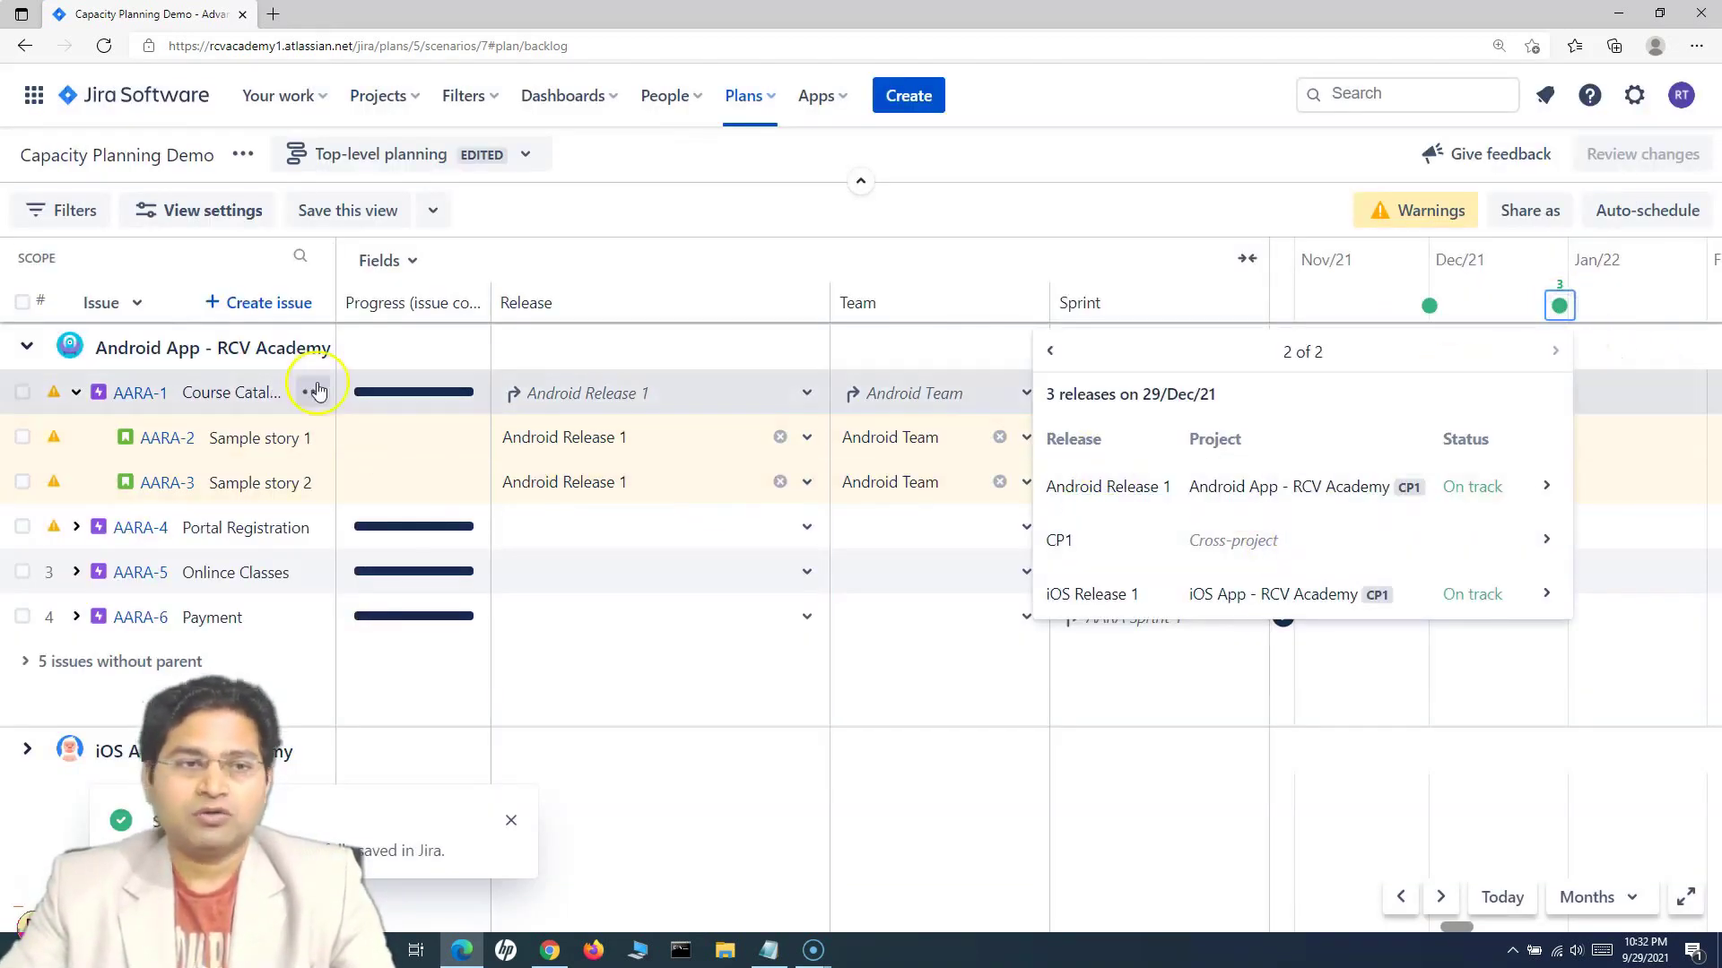
Open the Releases page of the Android App - RCV Academy project to check Android Release 1.
click(406, 101)
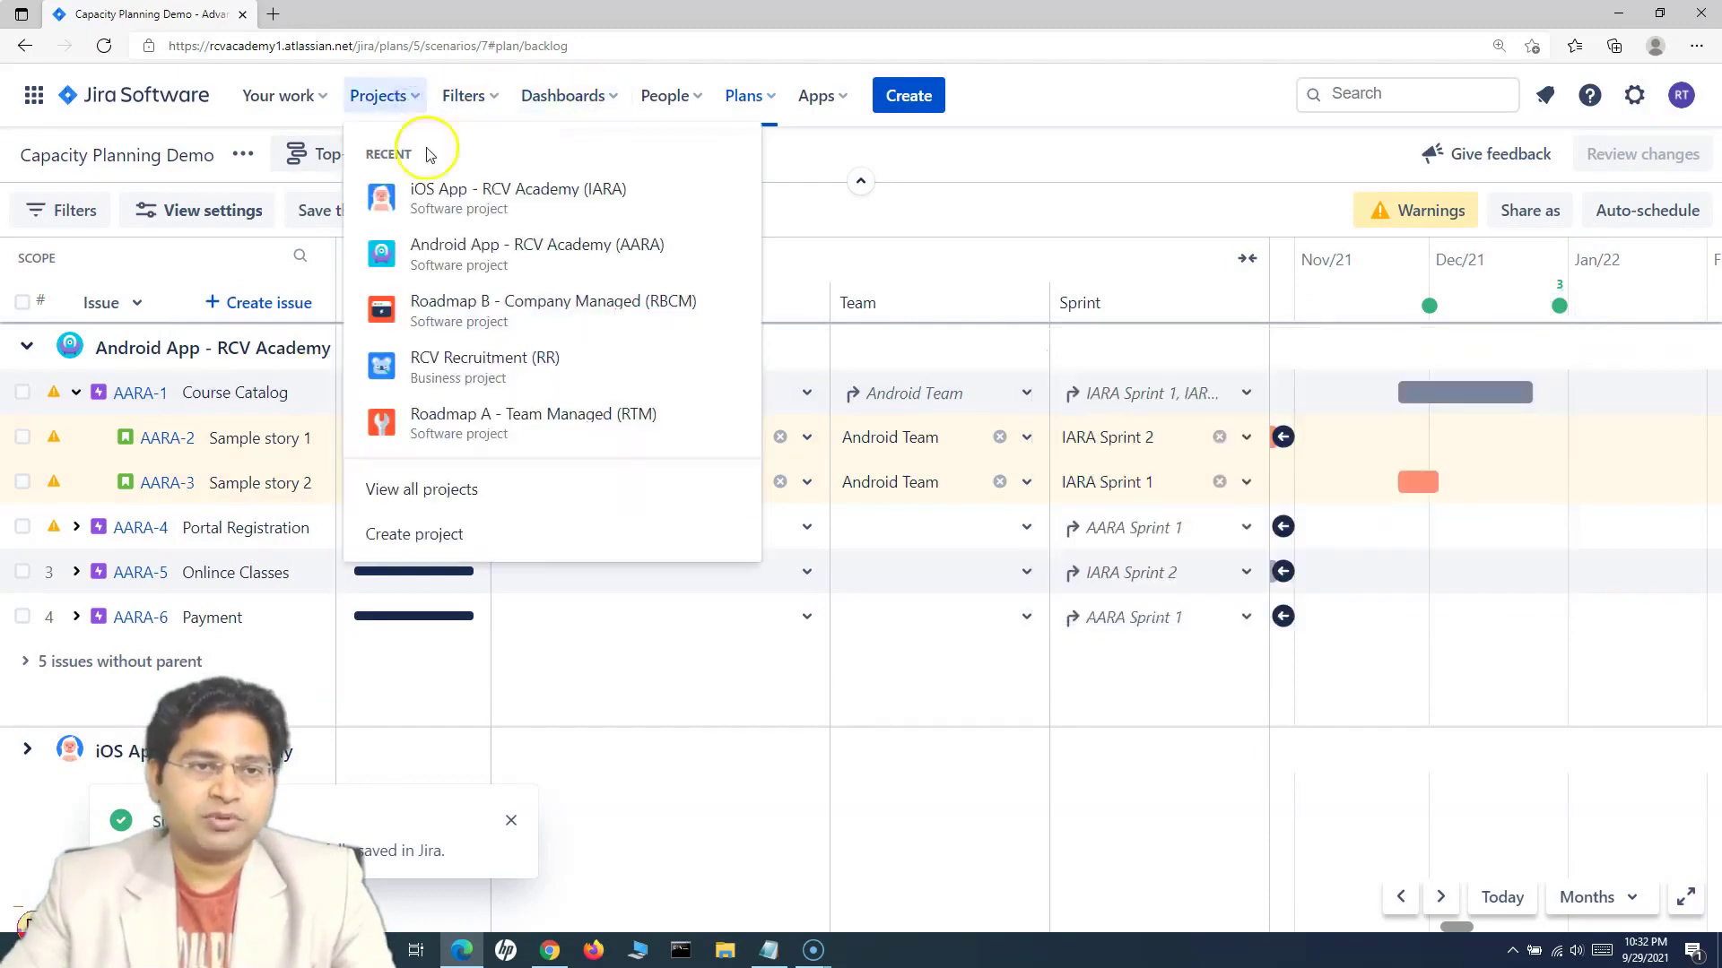
click(439, 254)
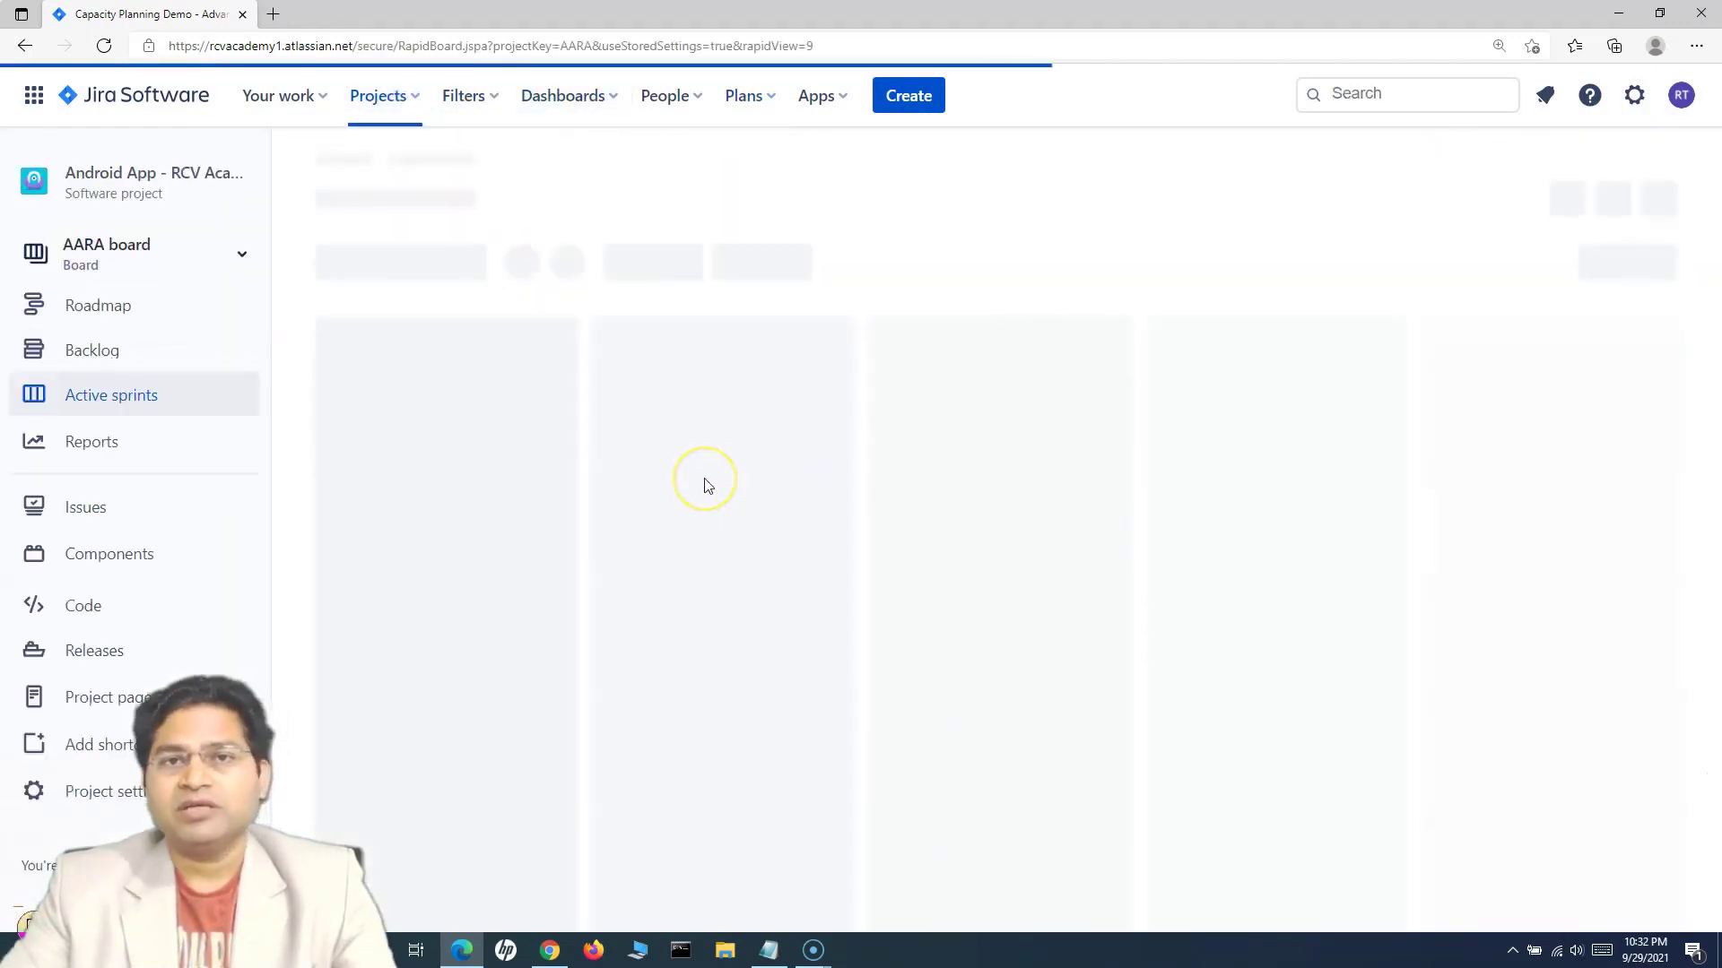
click(56, 658)
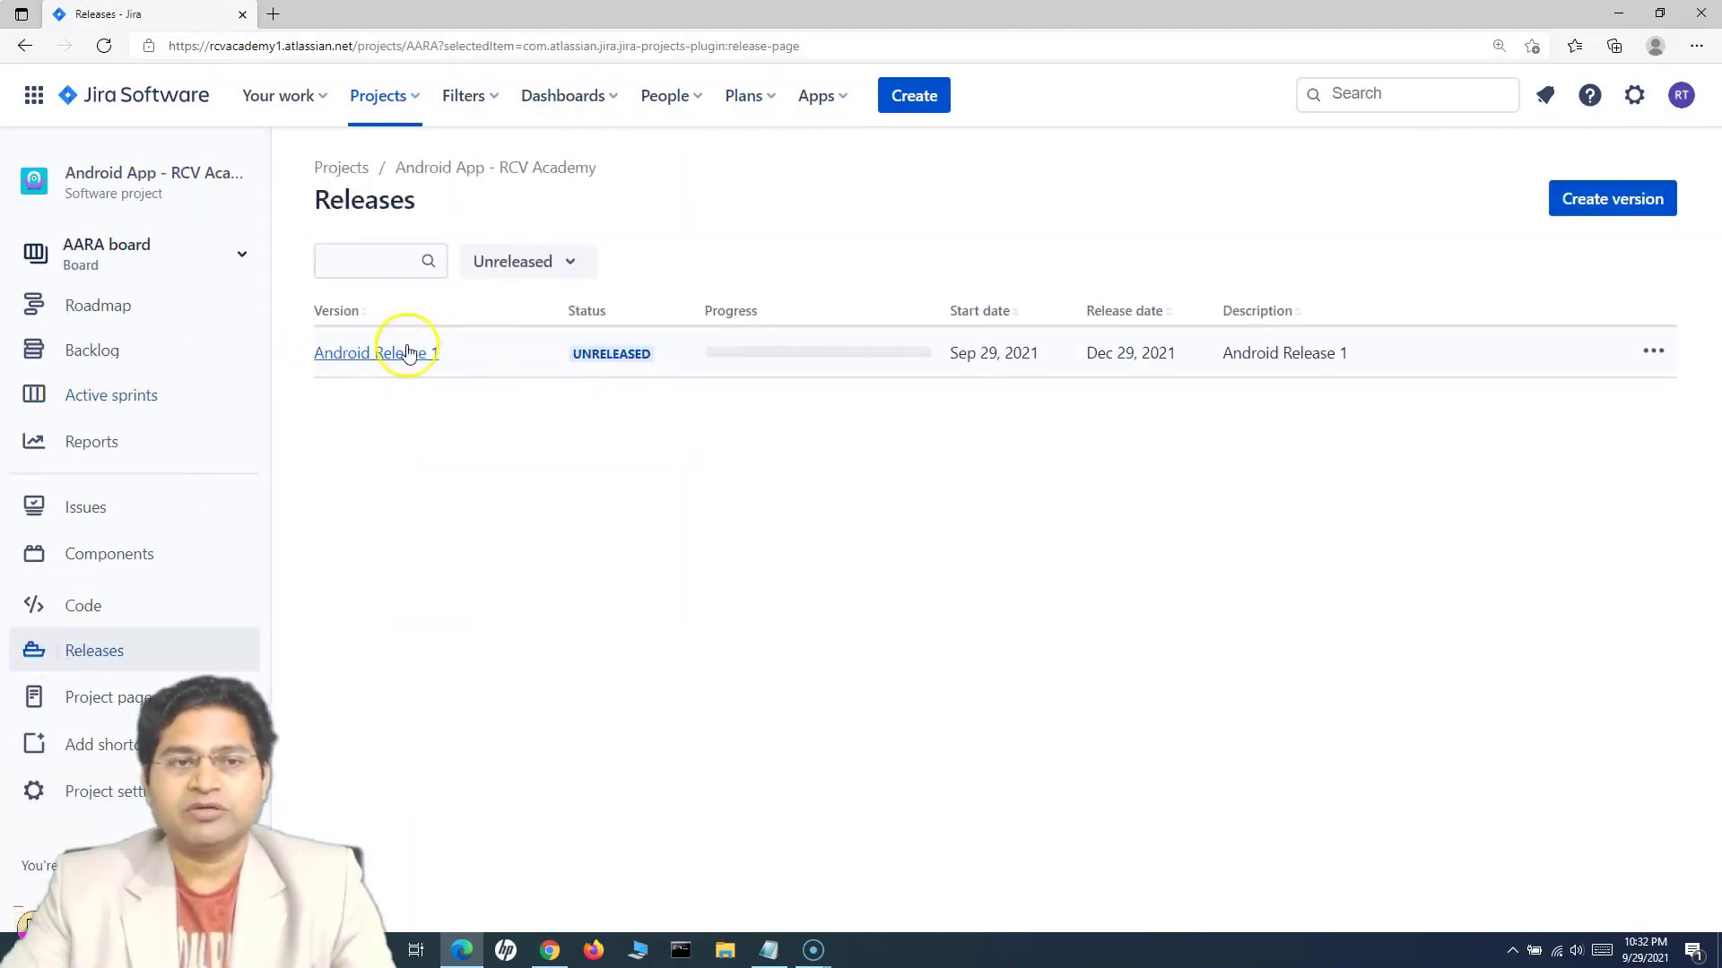